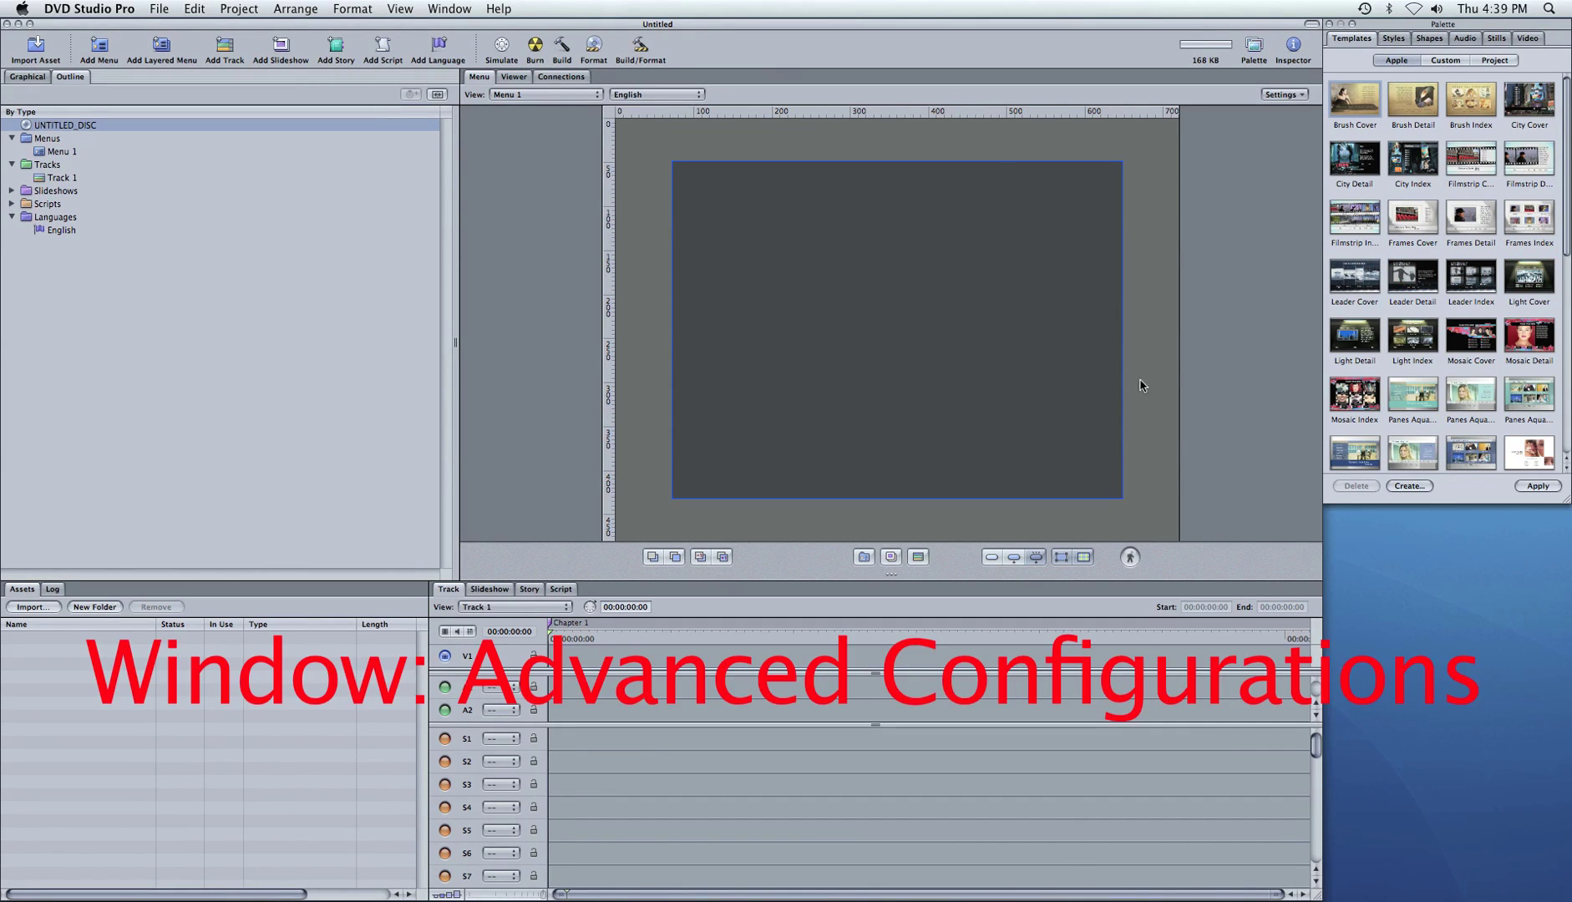
# Switch the workspace to the Advanced window configuration and show the disc contents as an outline
pyautogui.click(448, 8)
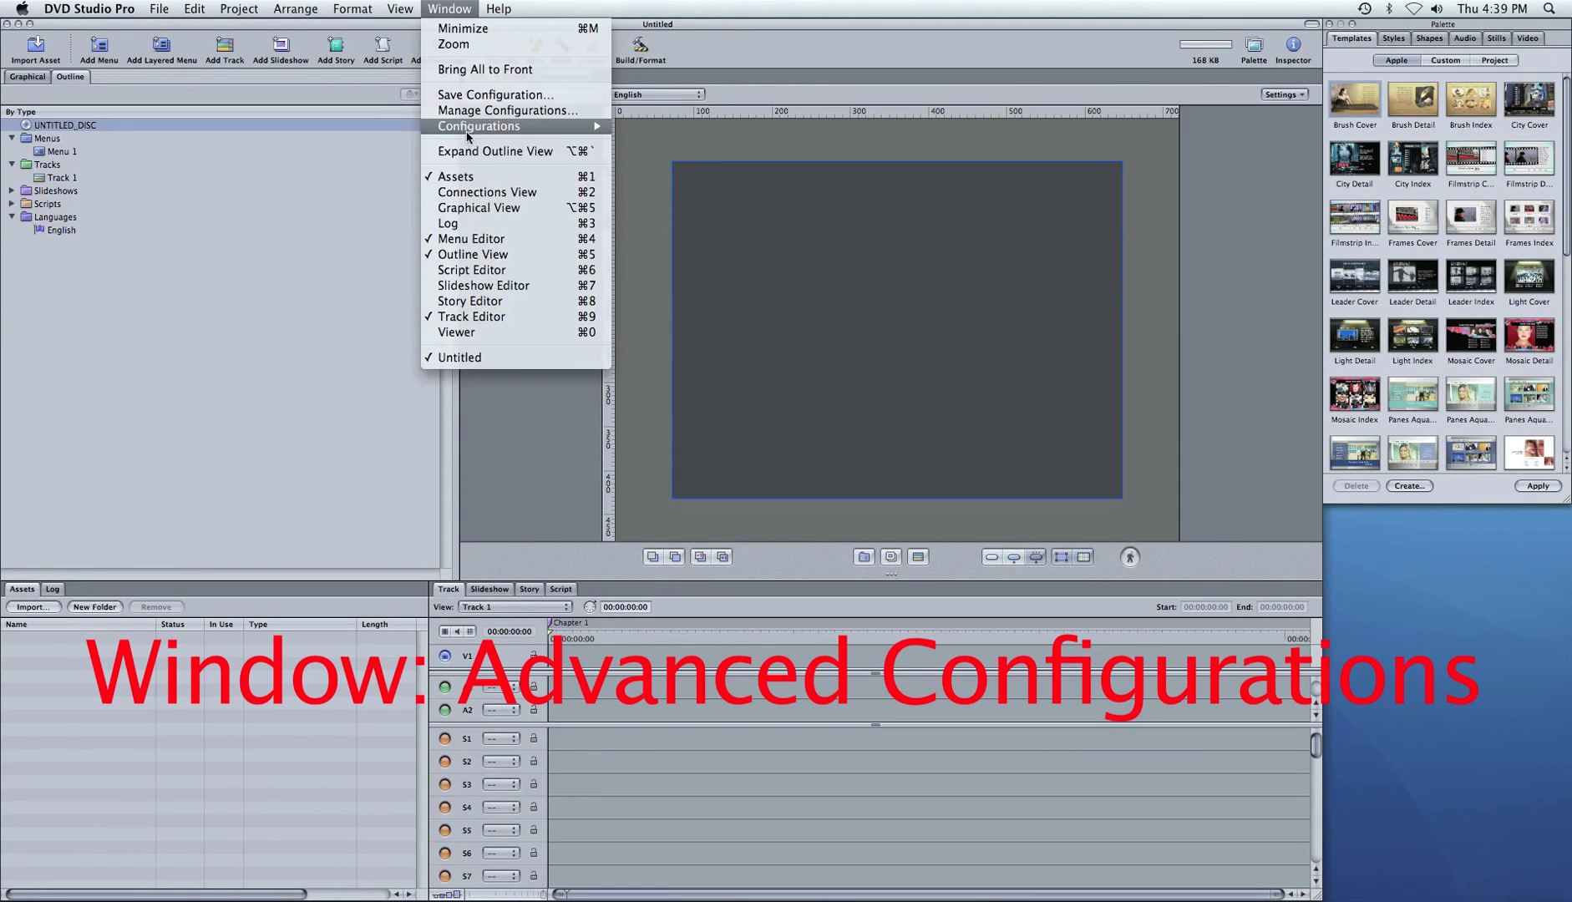
pyautogui.moveTo(483, 127)
pyautogui.click(697, 157)
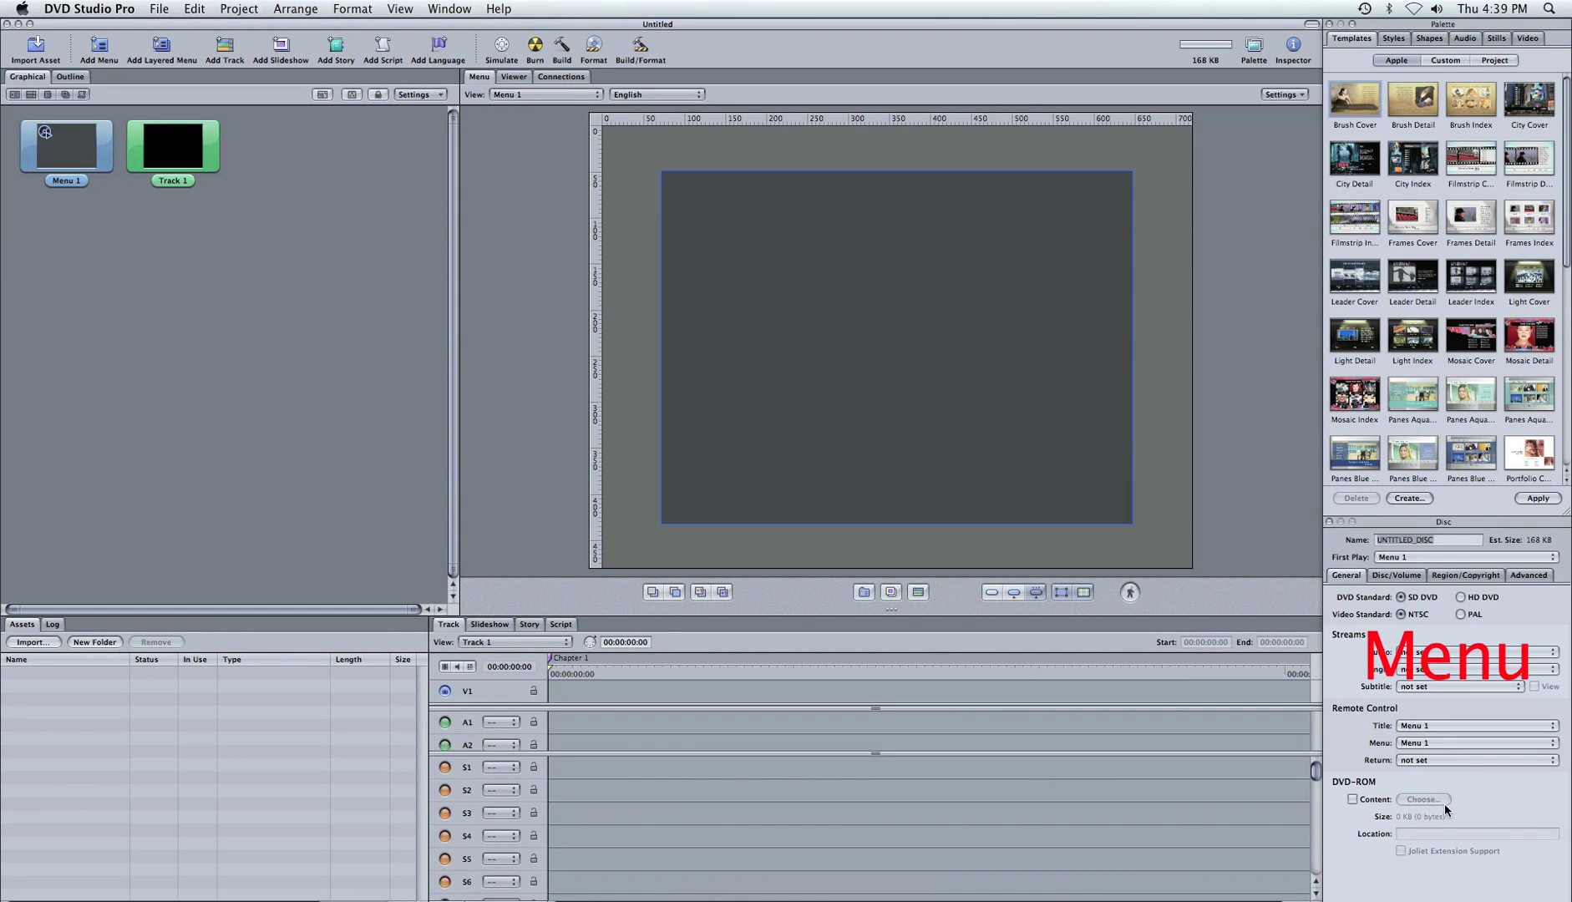
pyautogui.click(72, 76)
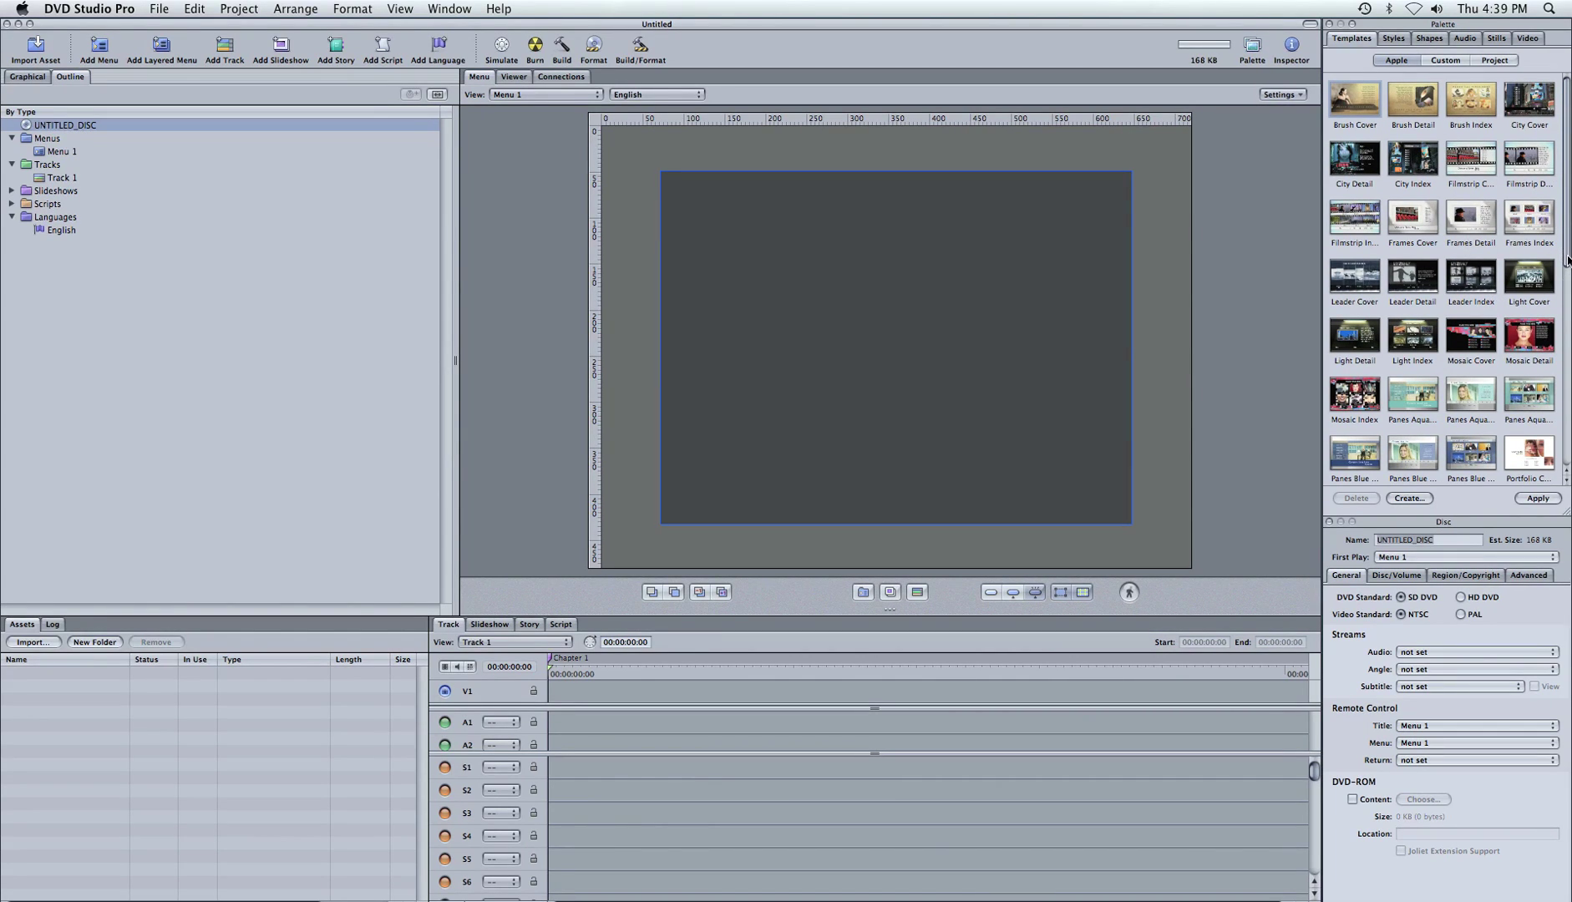
# Apply the Portfolio Cover template to Menu 1
pyautogui.scroll(-5, 1568, 260)
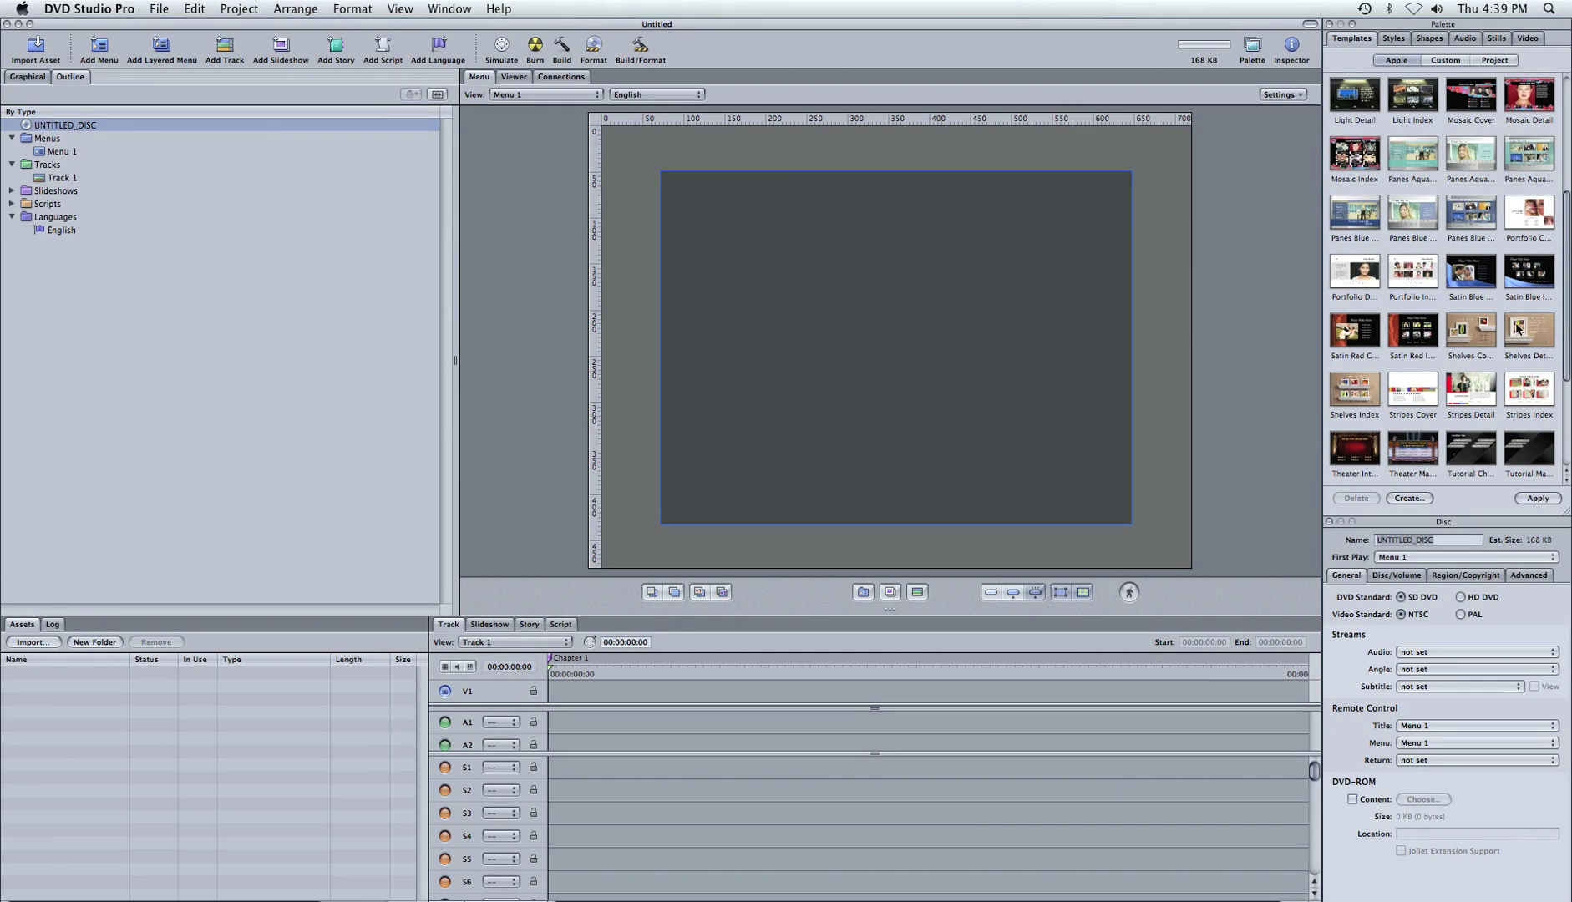
pyautogui.moveTo(1529, 215); pyautogui.dragTo(807, 283)
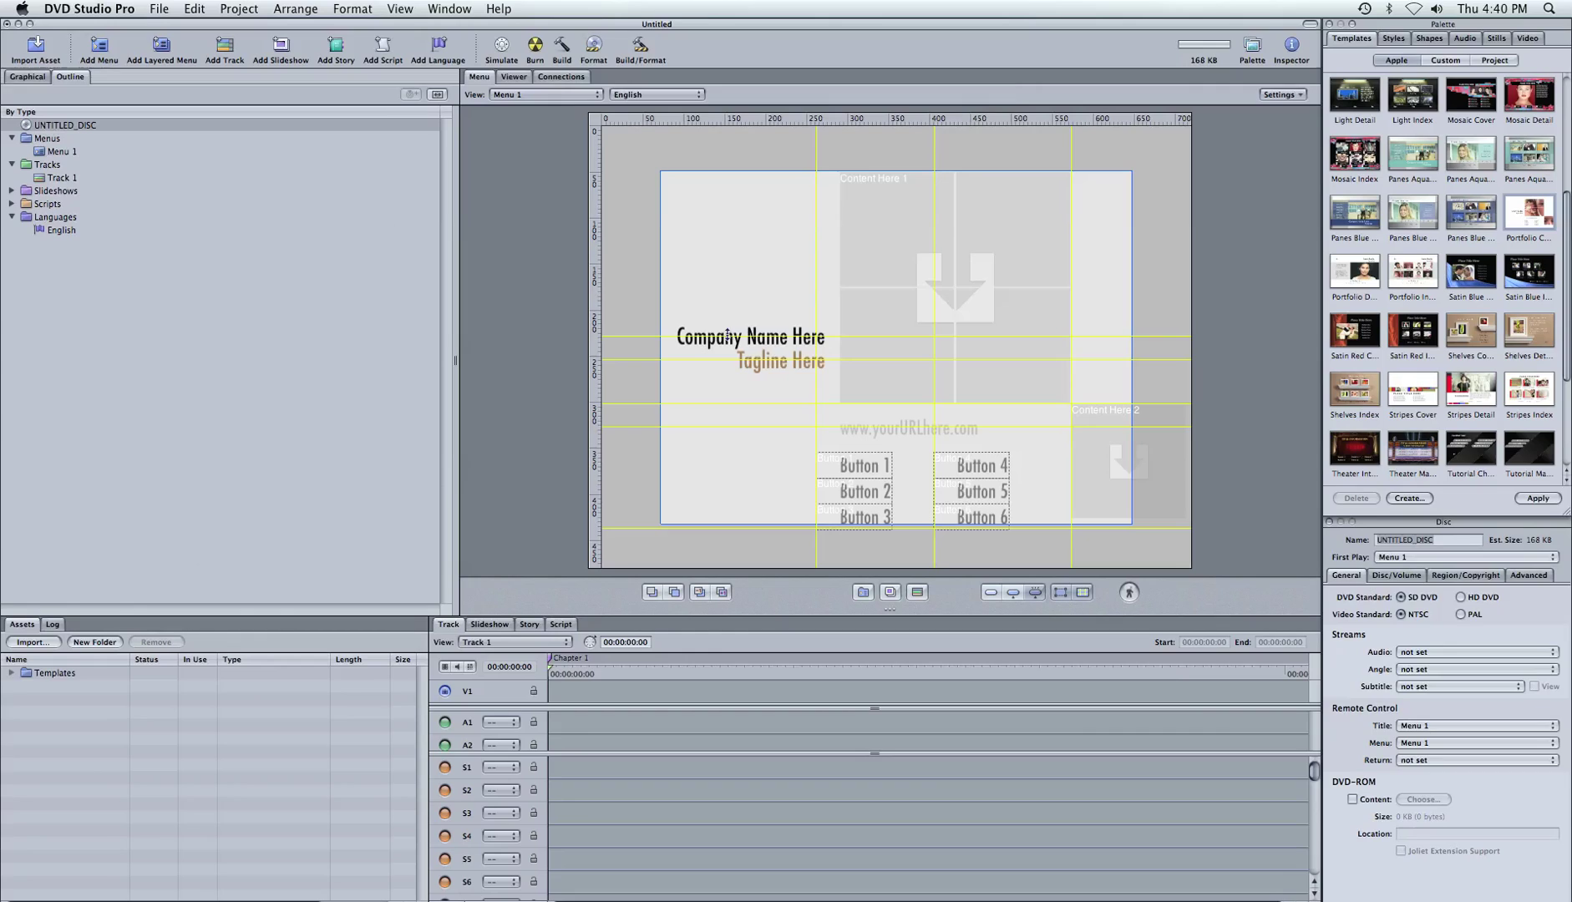
# Replace the company name placeholder on Menu 1 with the owner's surname followed by "DVD", and "Portfolio" on a second line
pyautogui.click(718, 342)
pyautogui.doubleClick(717, 342)
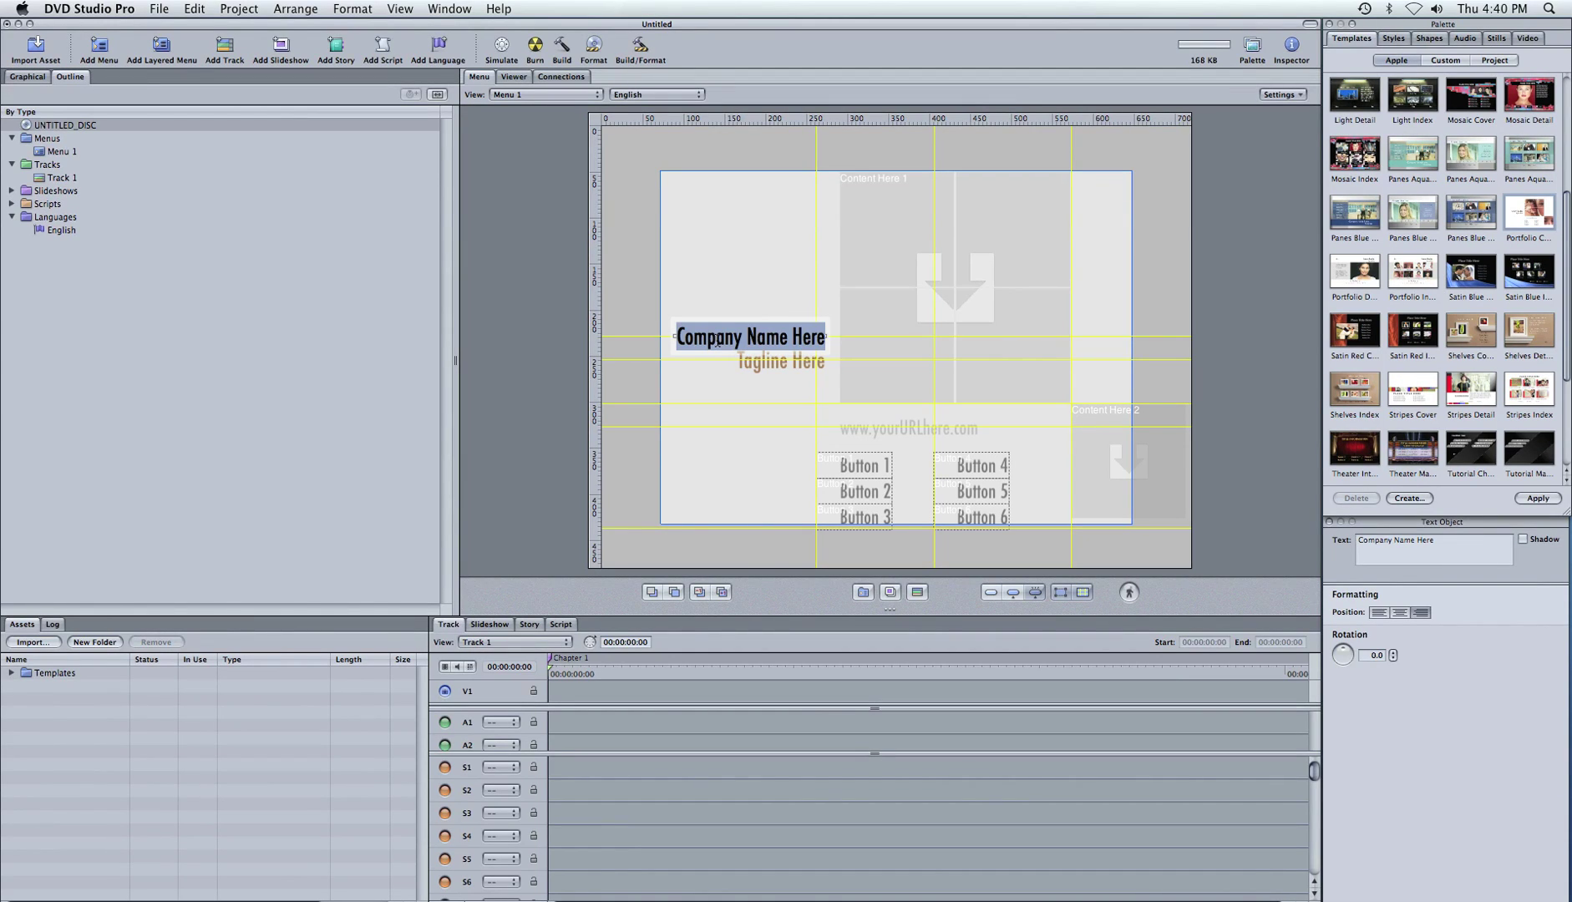
pyautogui.write('Di leona')
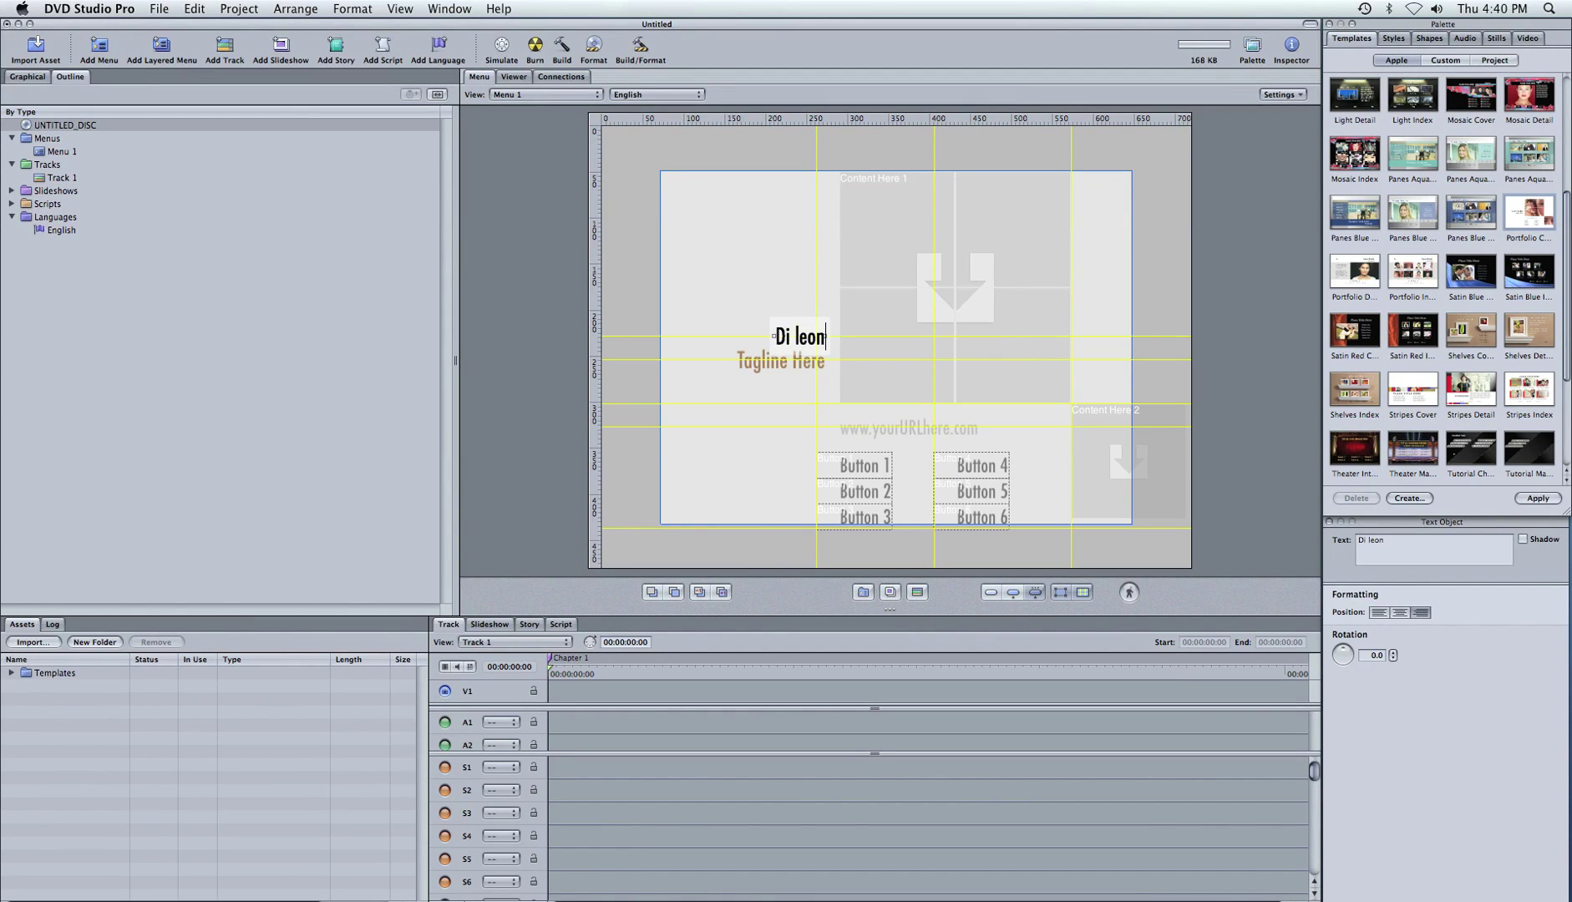
pyautogui.press('BackSpace')
pyautogui.press('BackSpace')
pyautogui.press('BackSpace')
pyautogui.press('BackSpace')
pyautogui.press('BackSpace')
pyautogui.write('Leonardo')
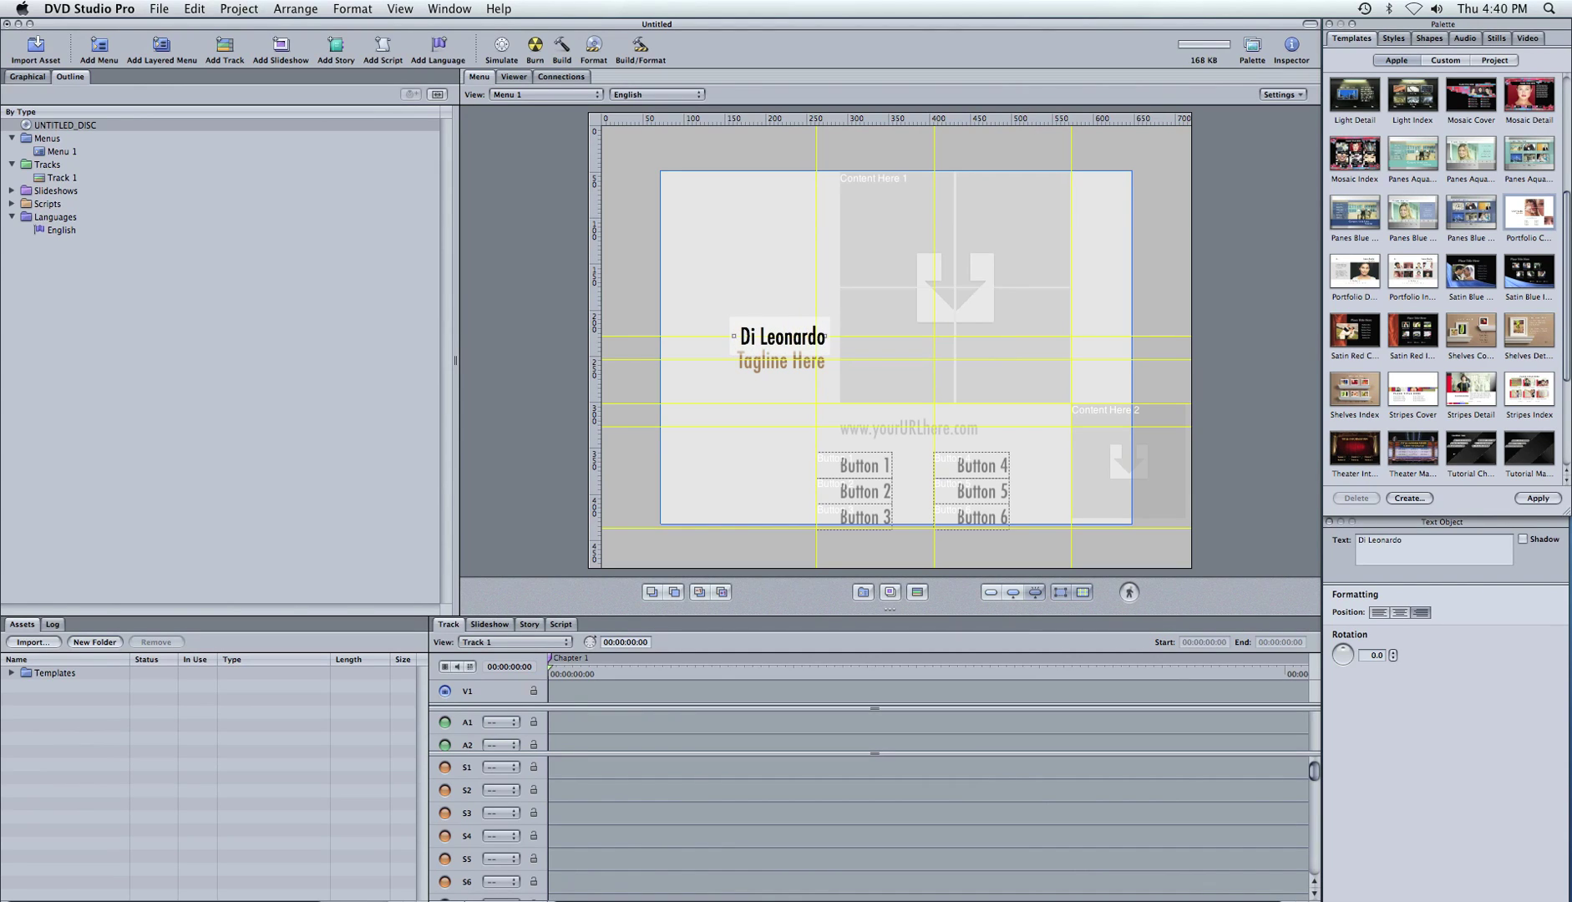
pyautogui.write(' DVD')
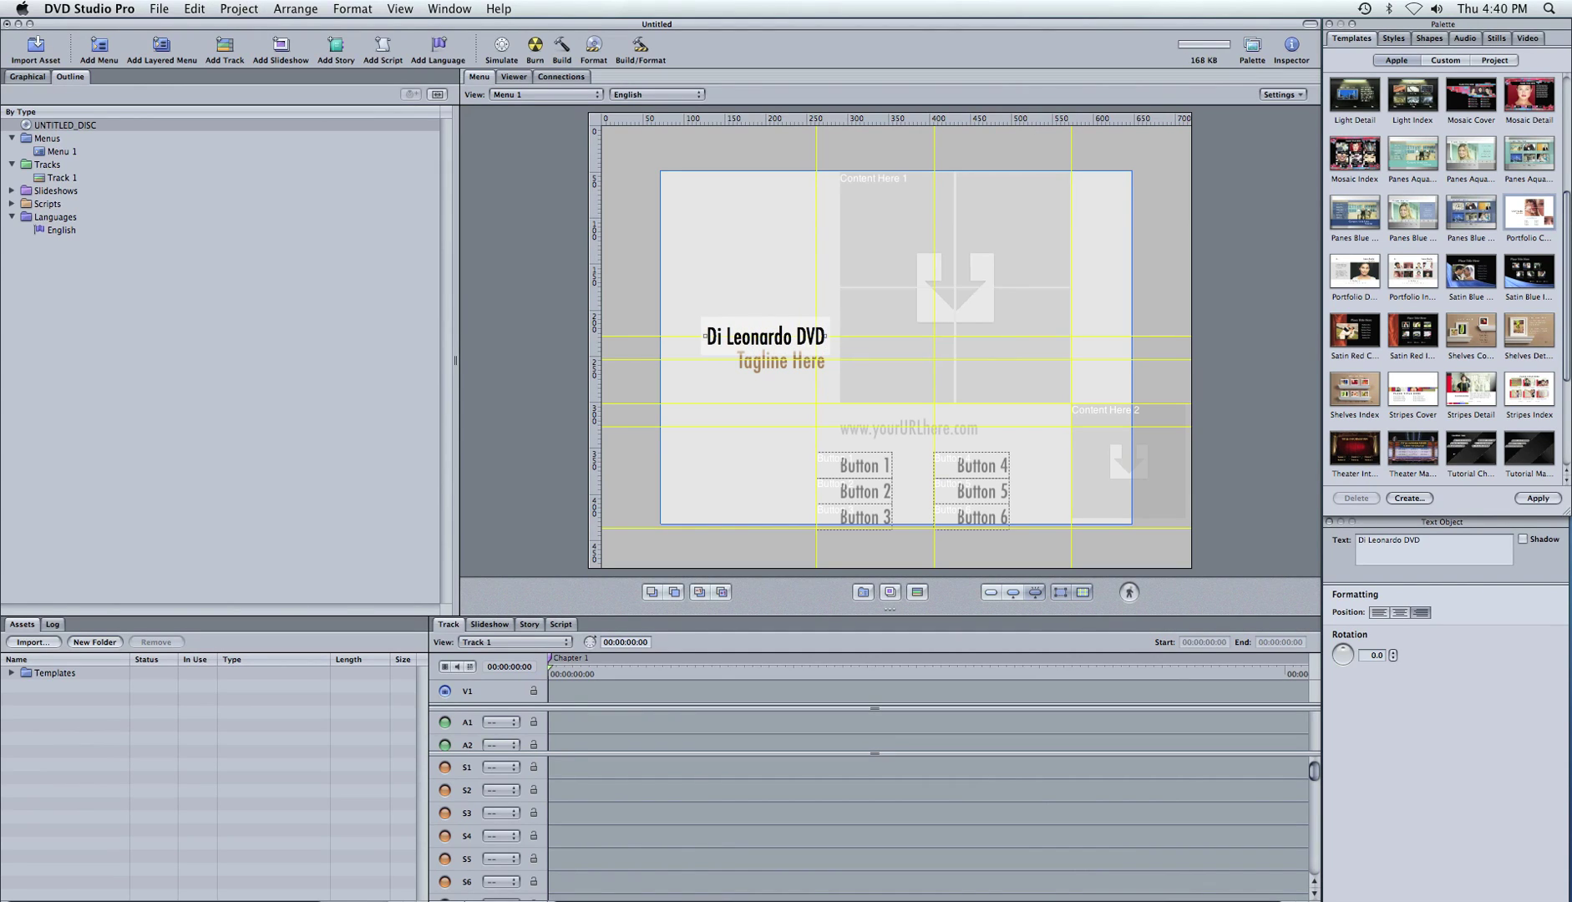
pyautogui.press('Return')
pyautogui.write('Portfolio')
pyautogui.click(665, 365)
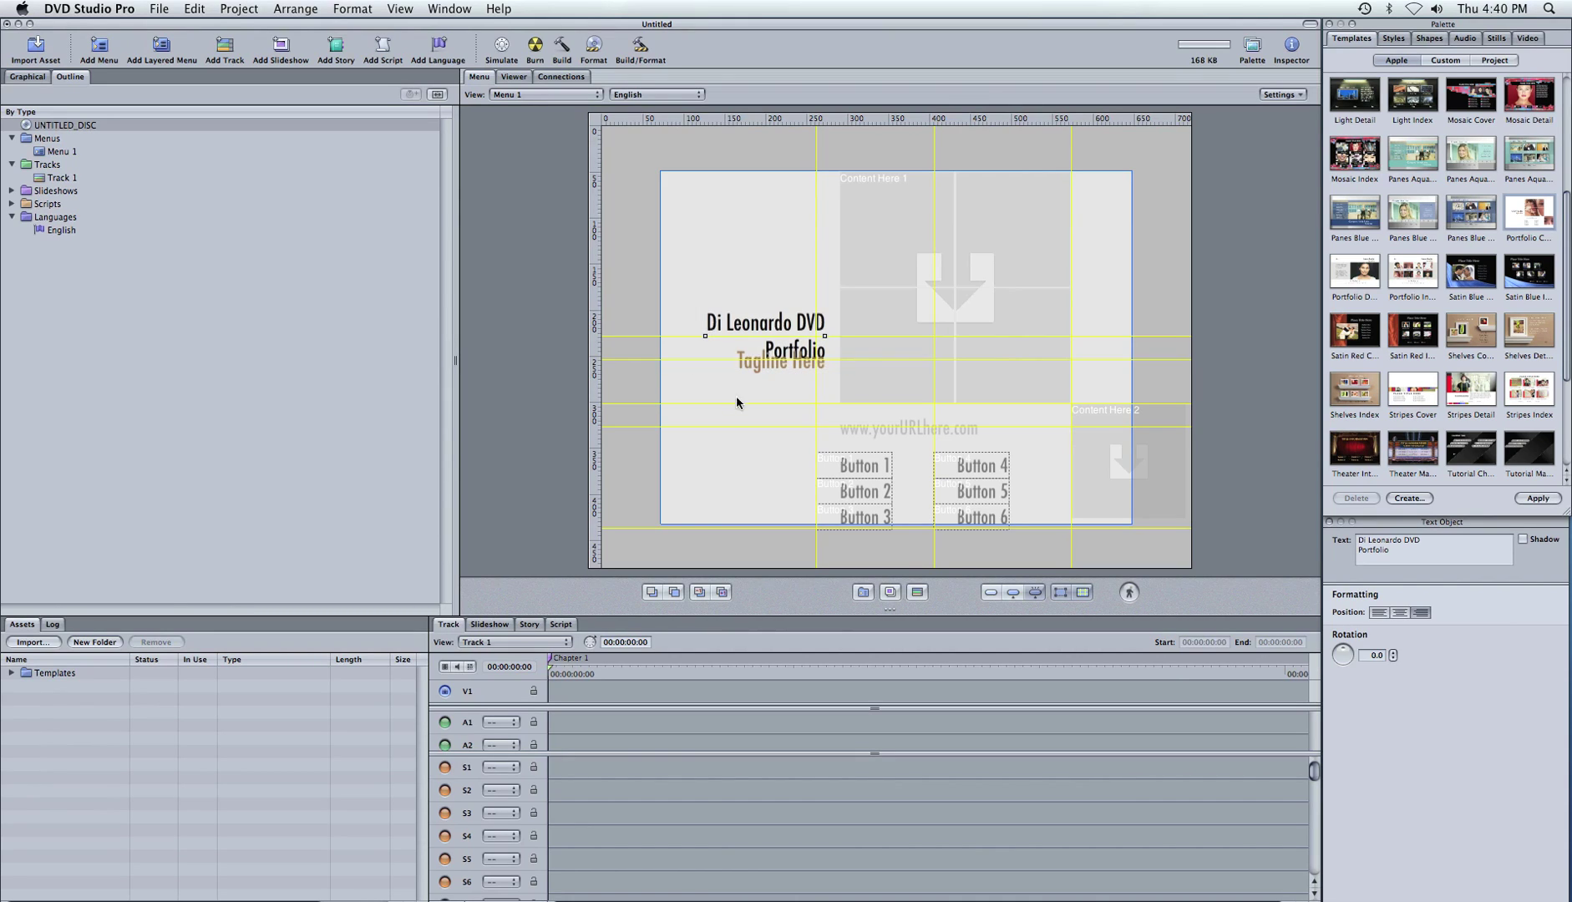
# Delete the tagline placeholder from Menu 1 and shift the title text slightly away from the large drop zone
pyautogui.click(745, 363)
pyautogui.press('Delete')
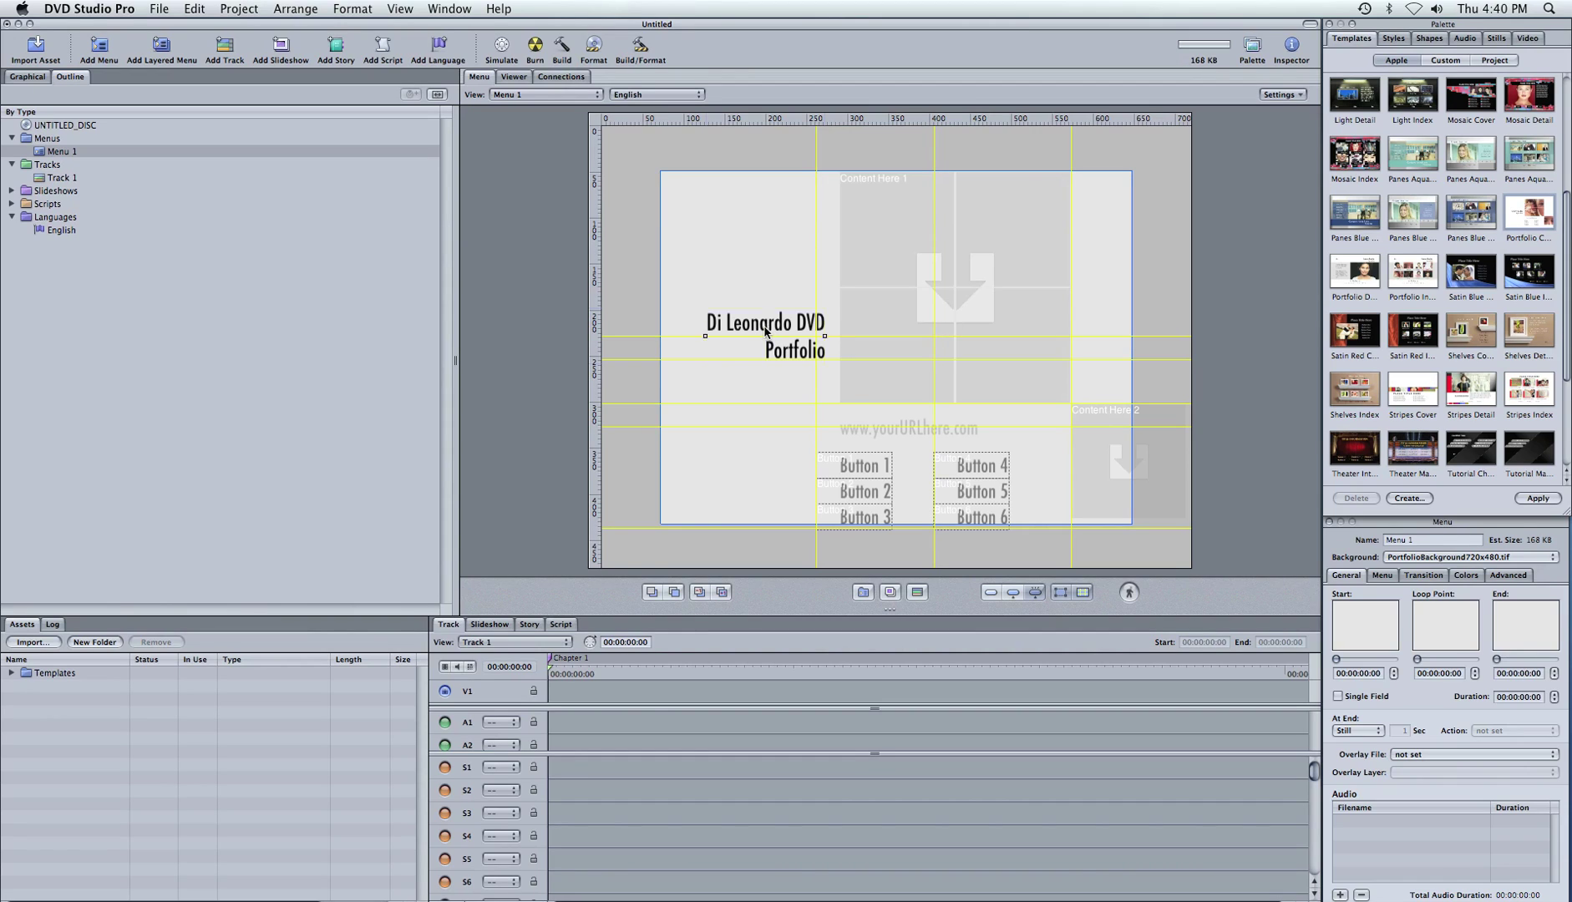
pyautogui.click(769, 332)
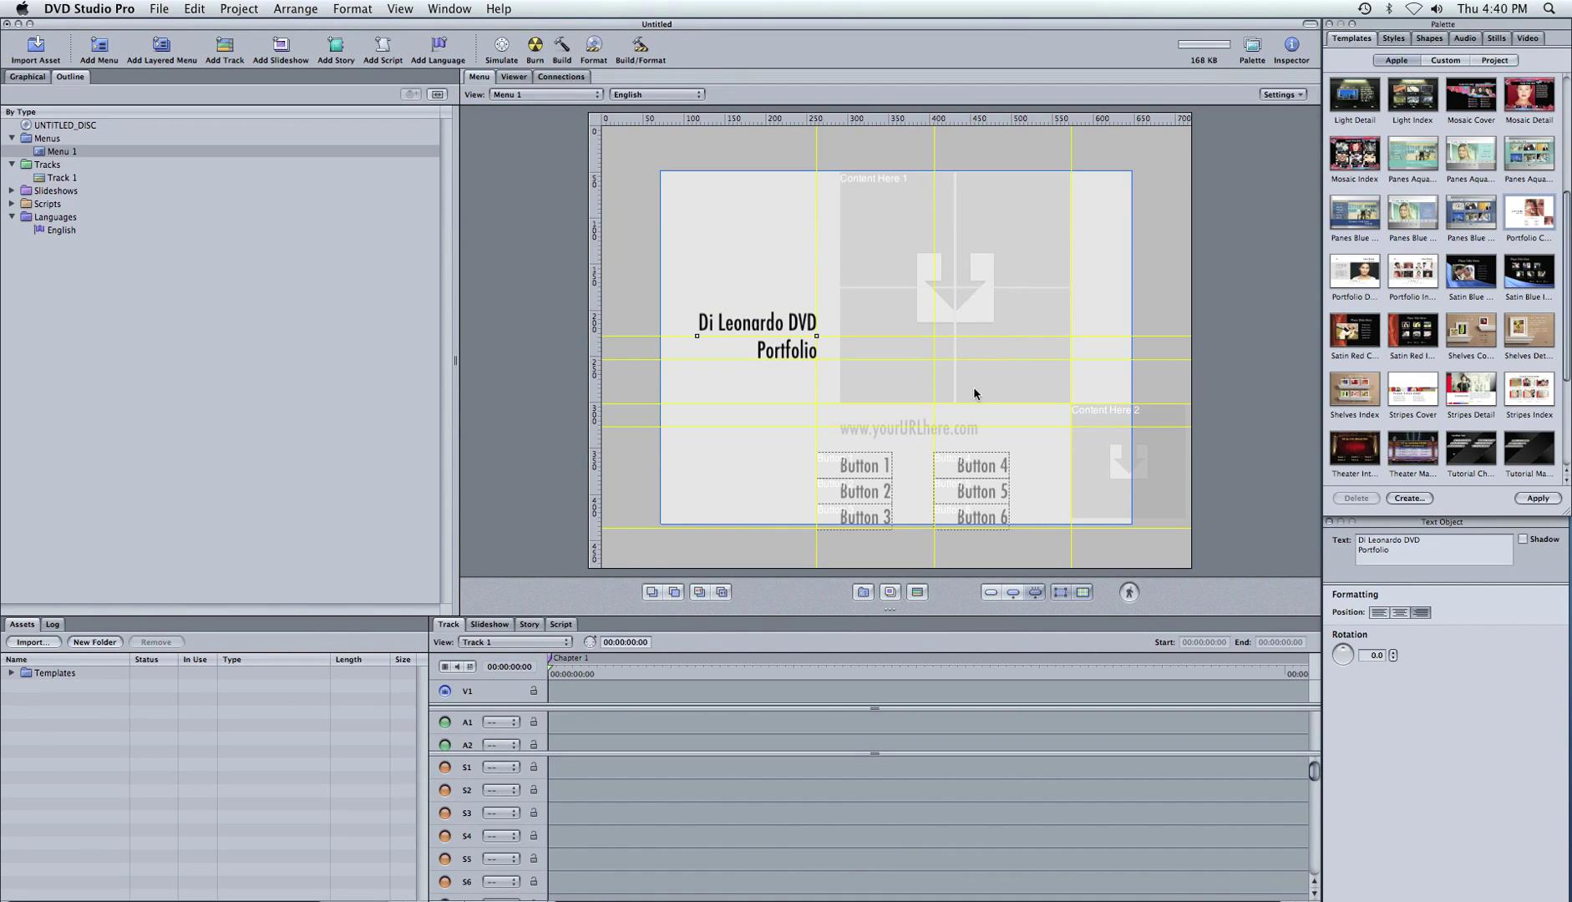
# Add a second menu from the Portfolio Index template beneath Menu 1 in the outline and view both menus
pyautogui.moveTo(1429, 274); pyautogui.dragTo(42, 163)
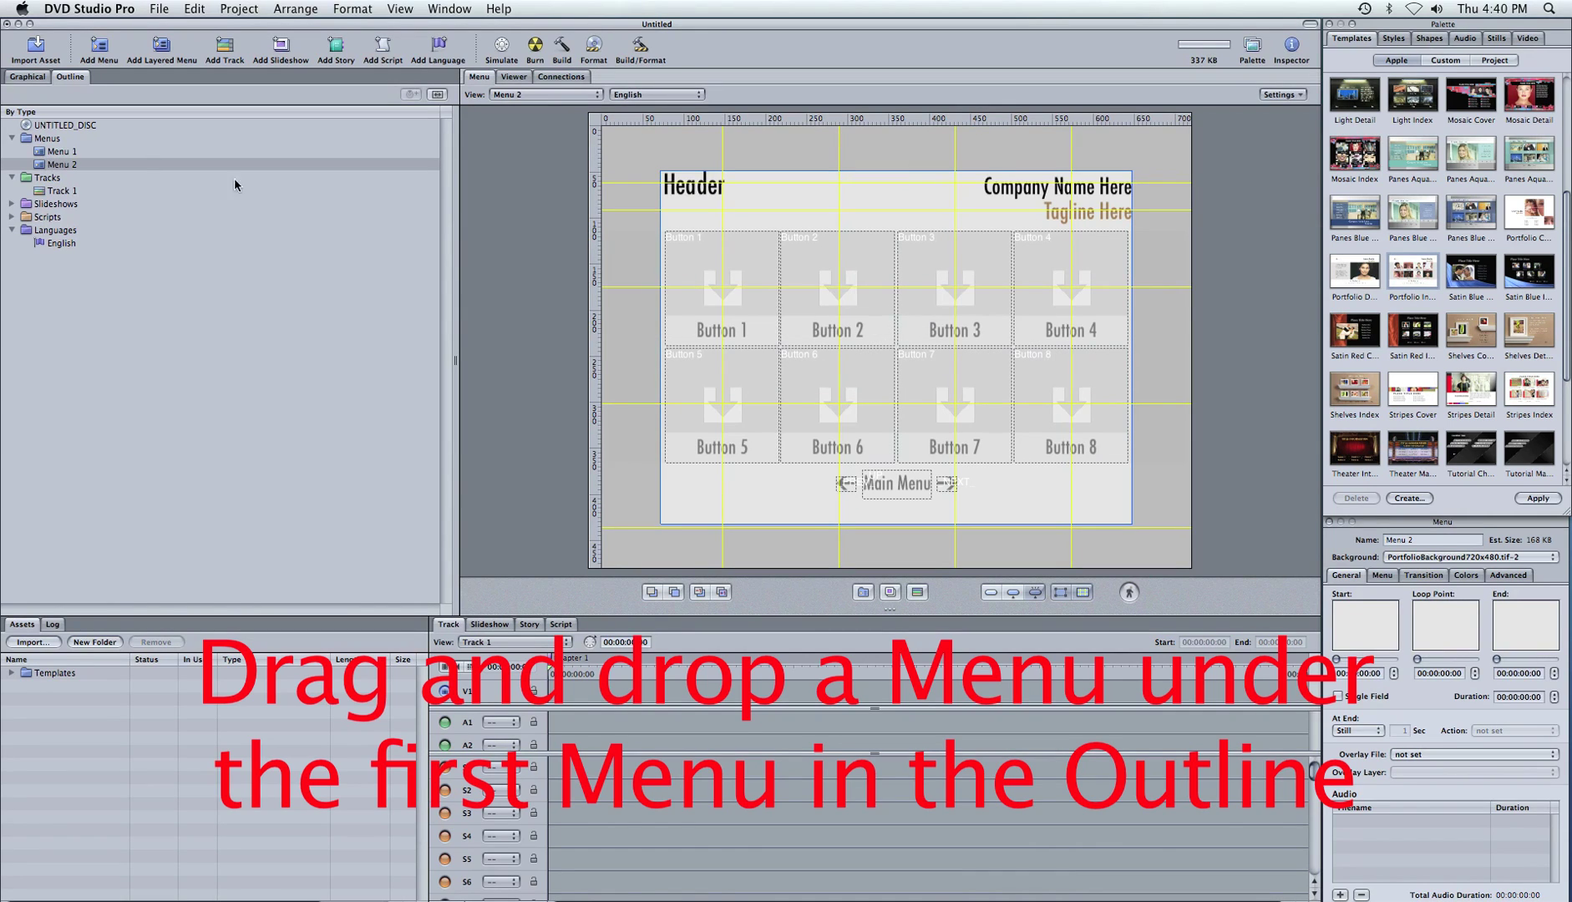
pyautogui.click(61, 151)
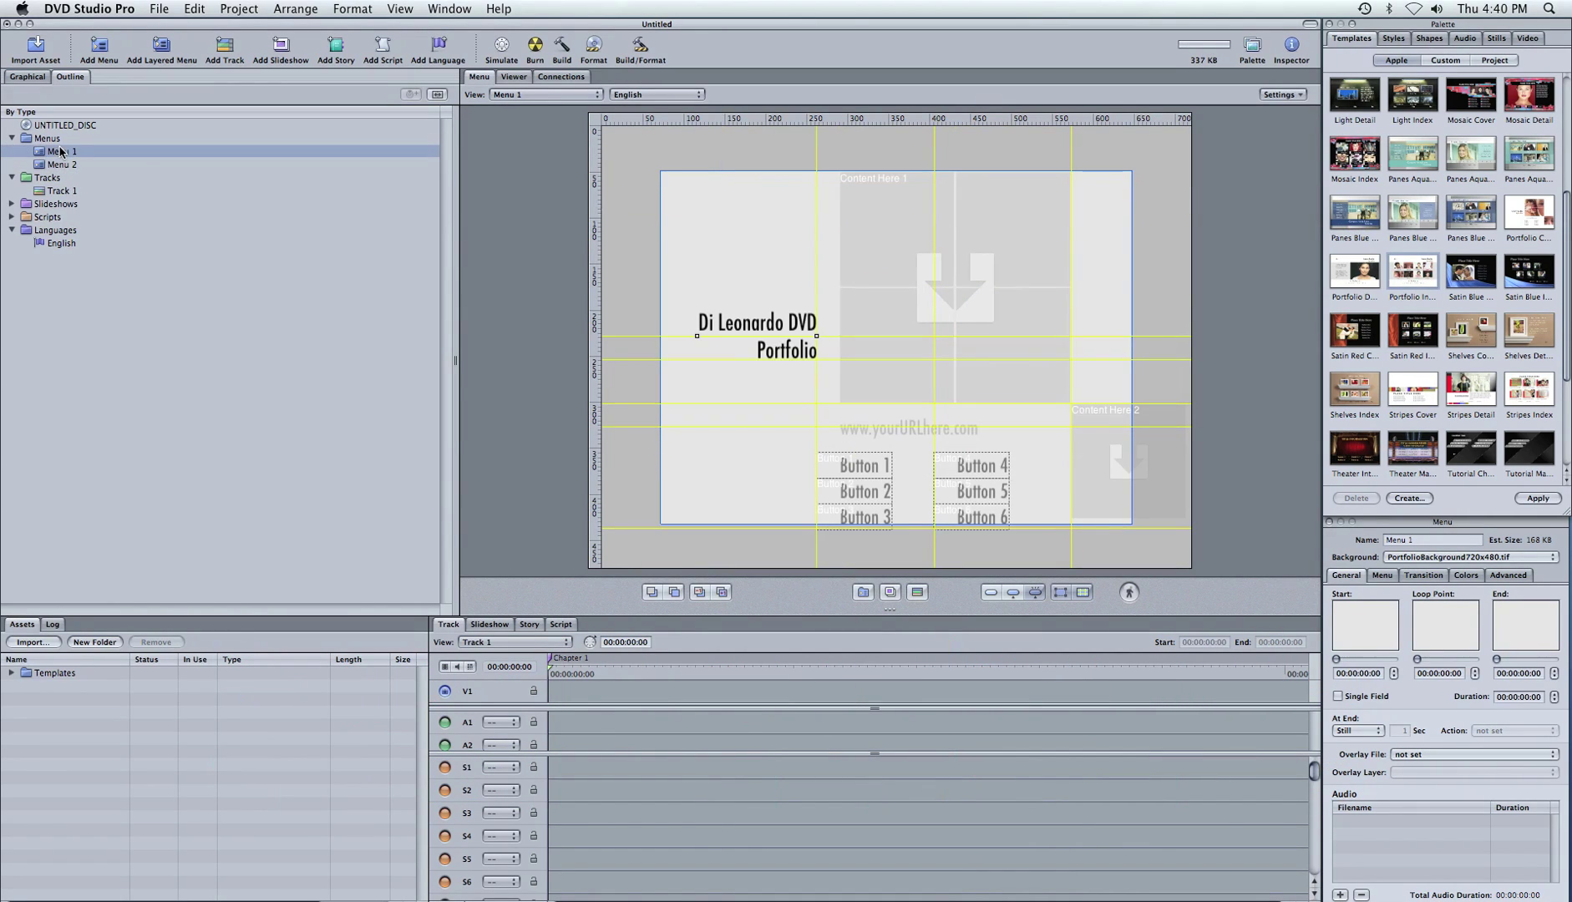
pyautogui.click(61, 165)
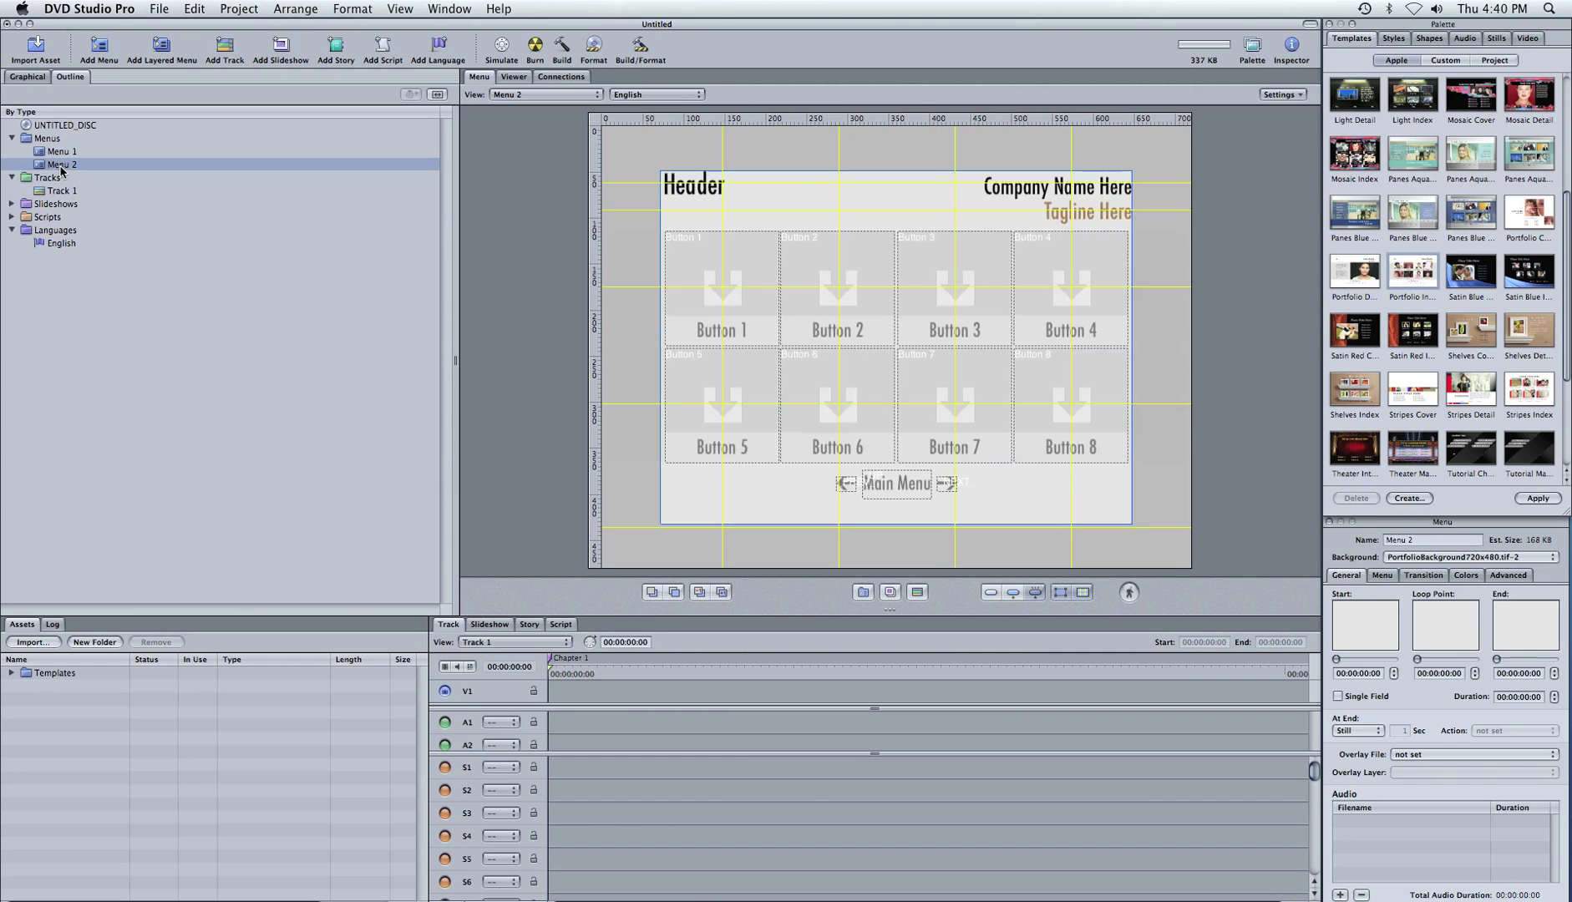
pyautogui.click(65, 153)
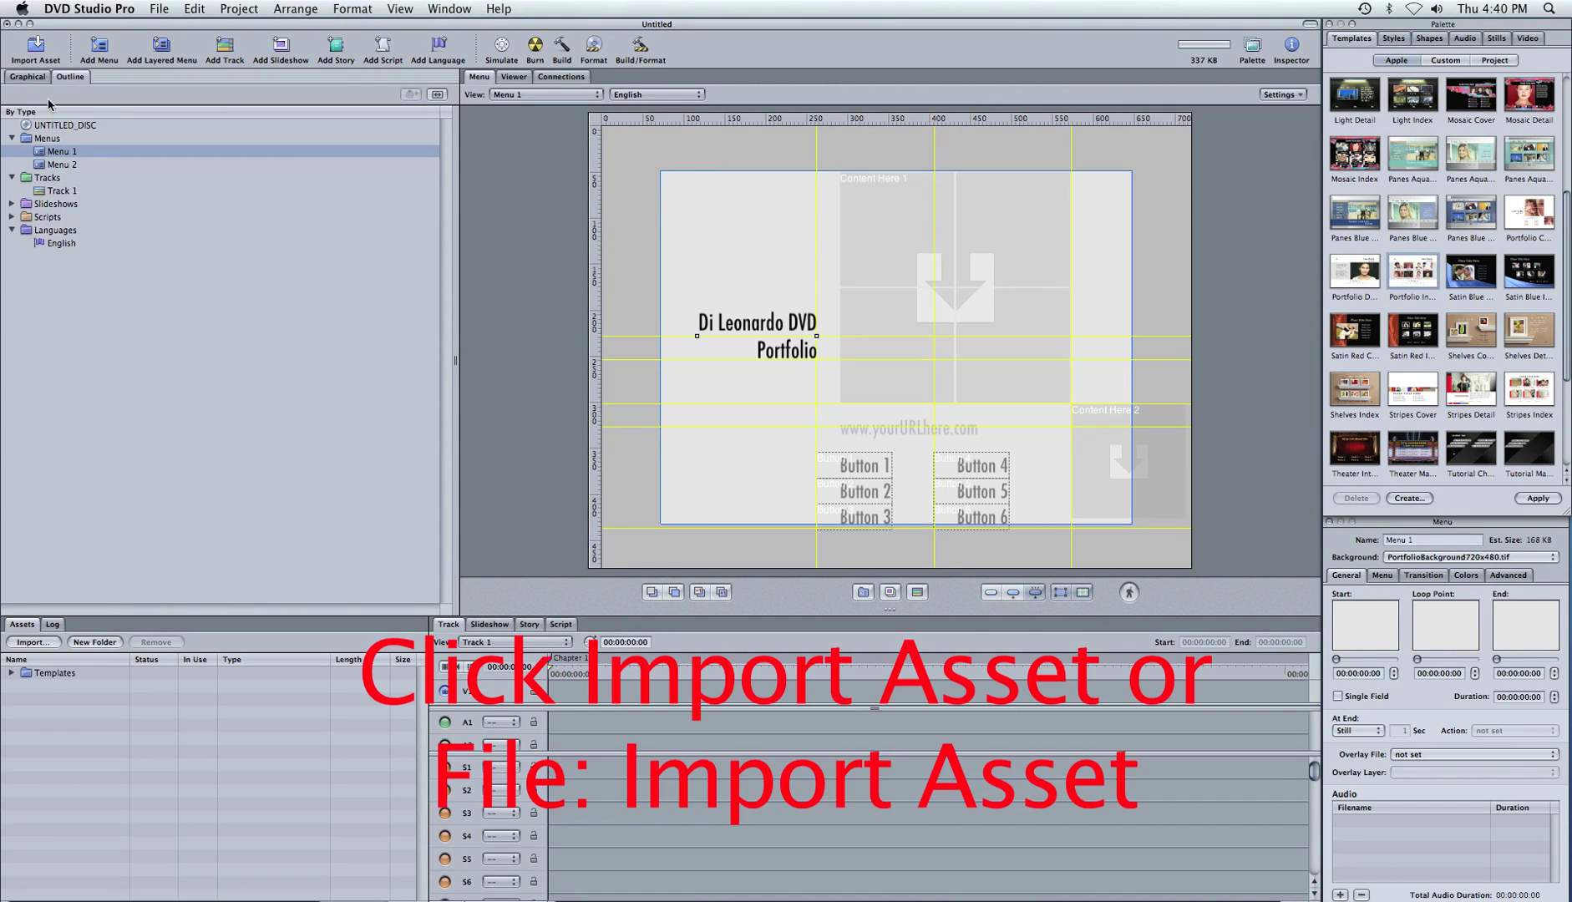
# Import HanSloMarSweaterFINAL.dv and Murphy final.mov as assets from the owner's DVD folder in Documents
pyautogui.click(37, 47)
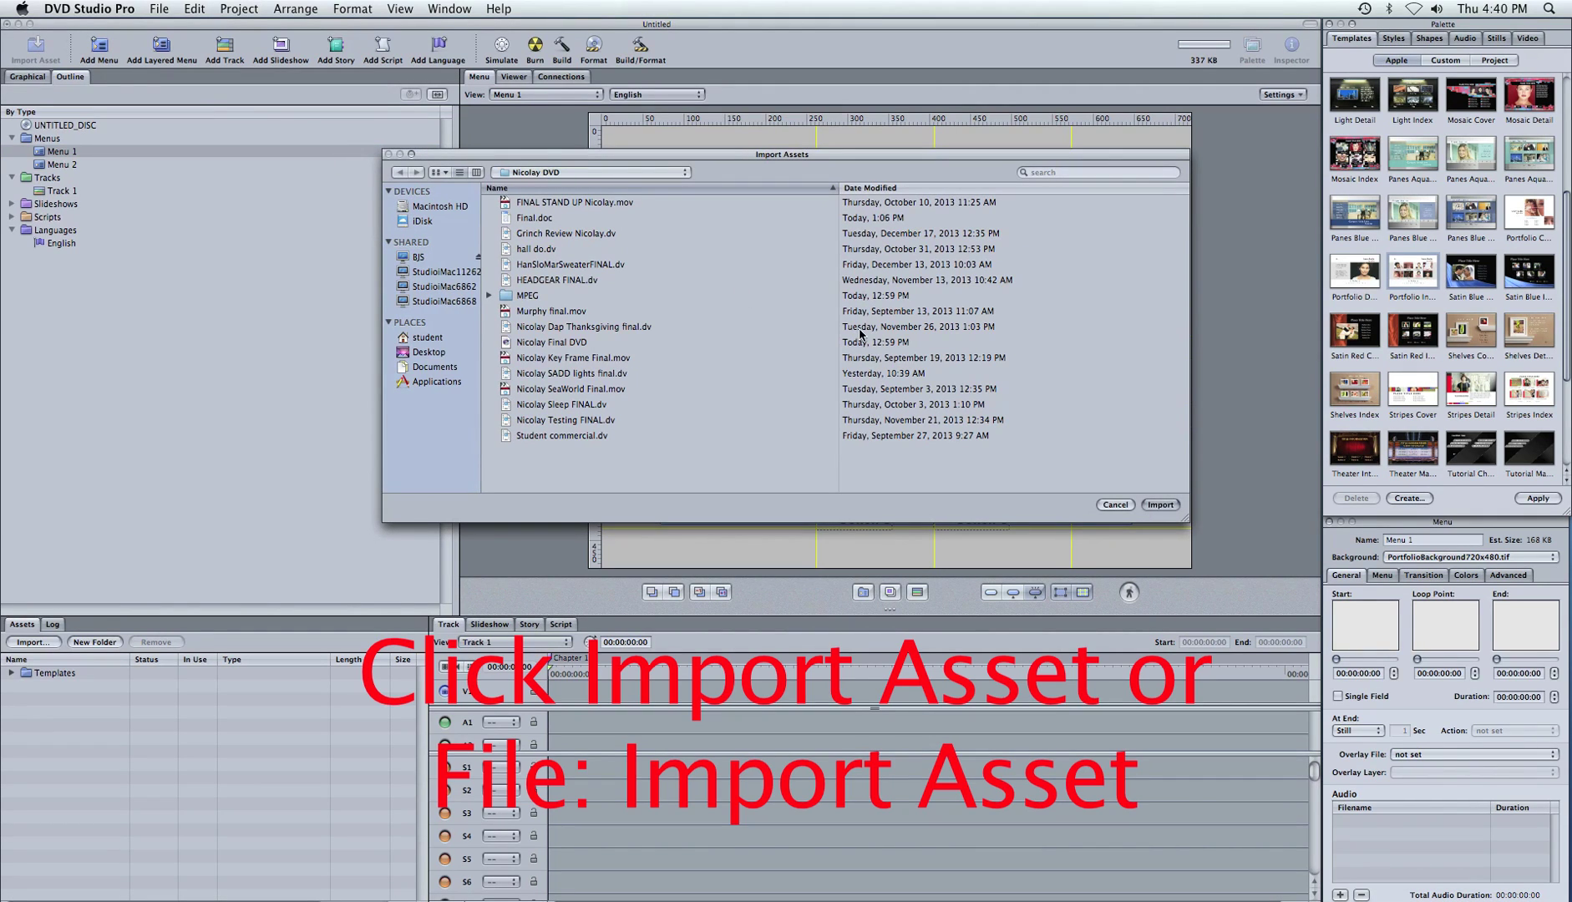
pyautogui.click(435, 368)
pyautogui.scroll(-1, 624, 355)
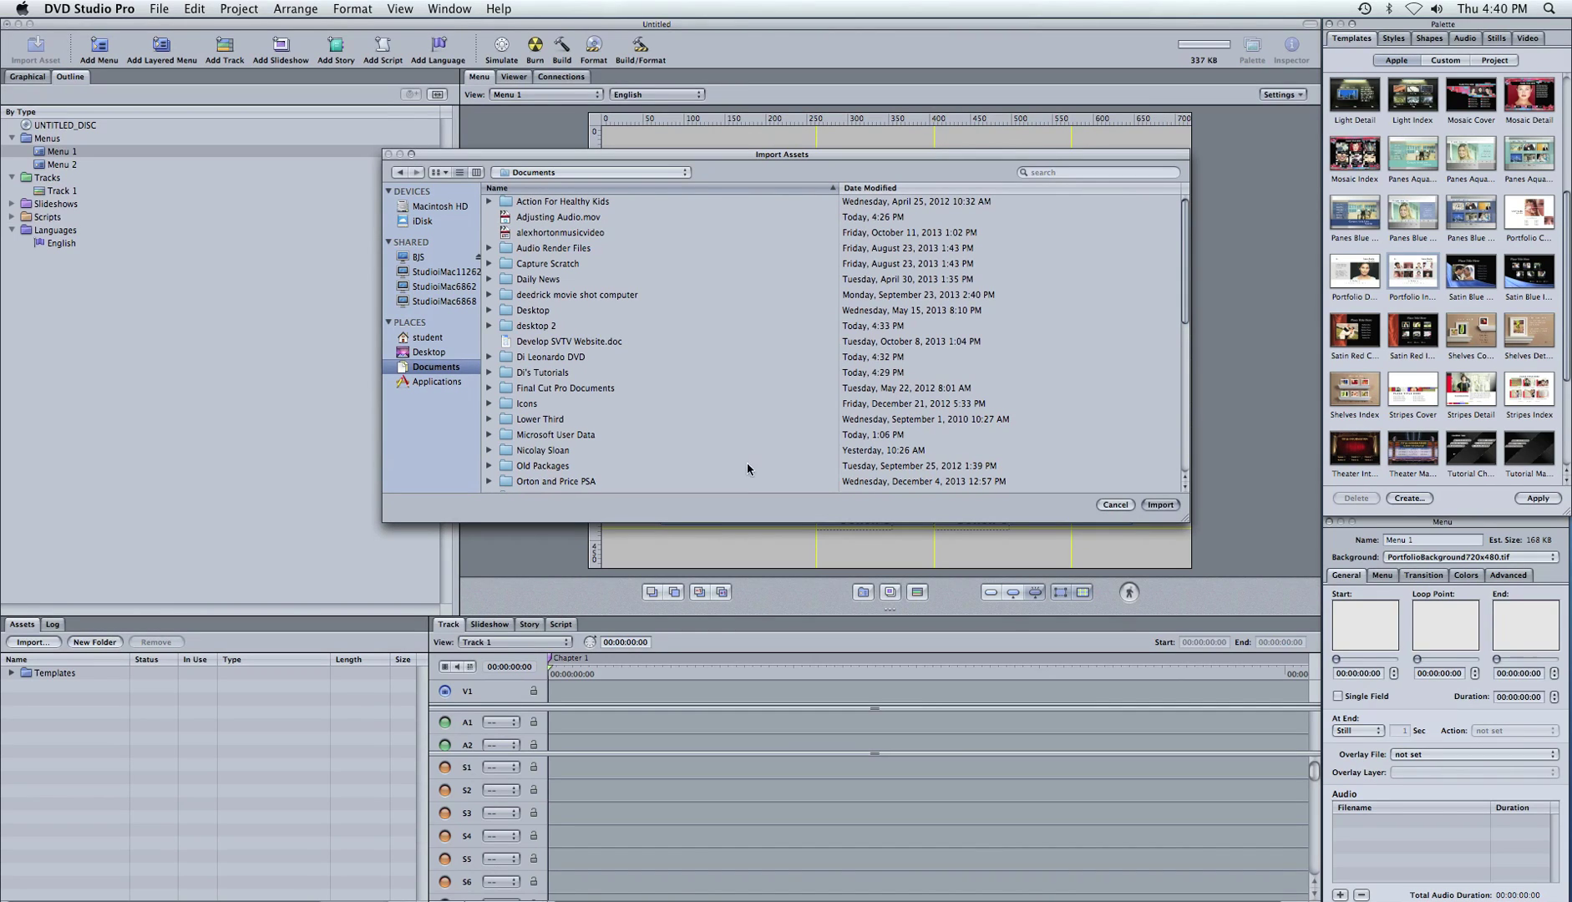
pyautogui.moveTo(1183, 316); pyautogui.dragTo(1183, 328)
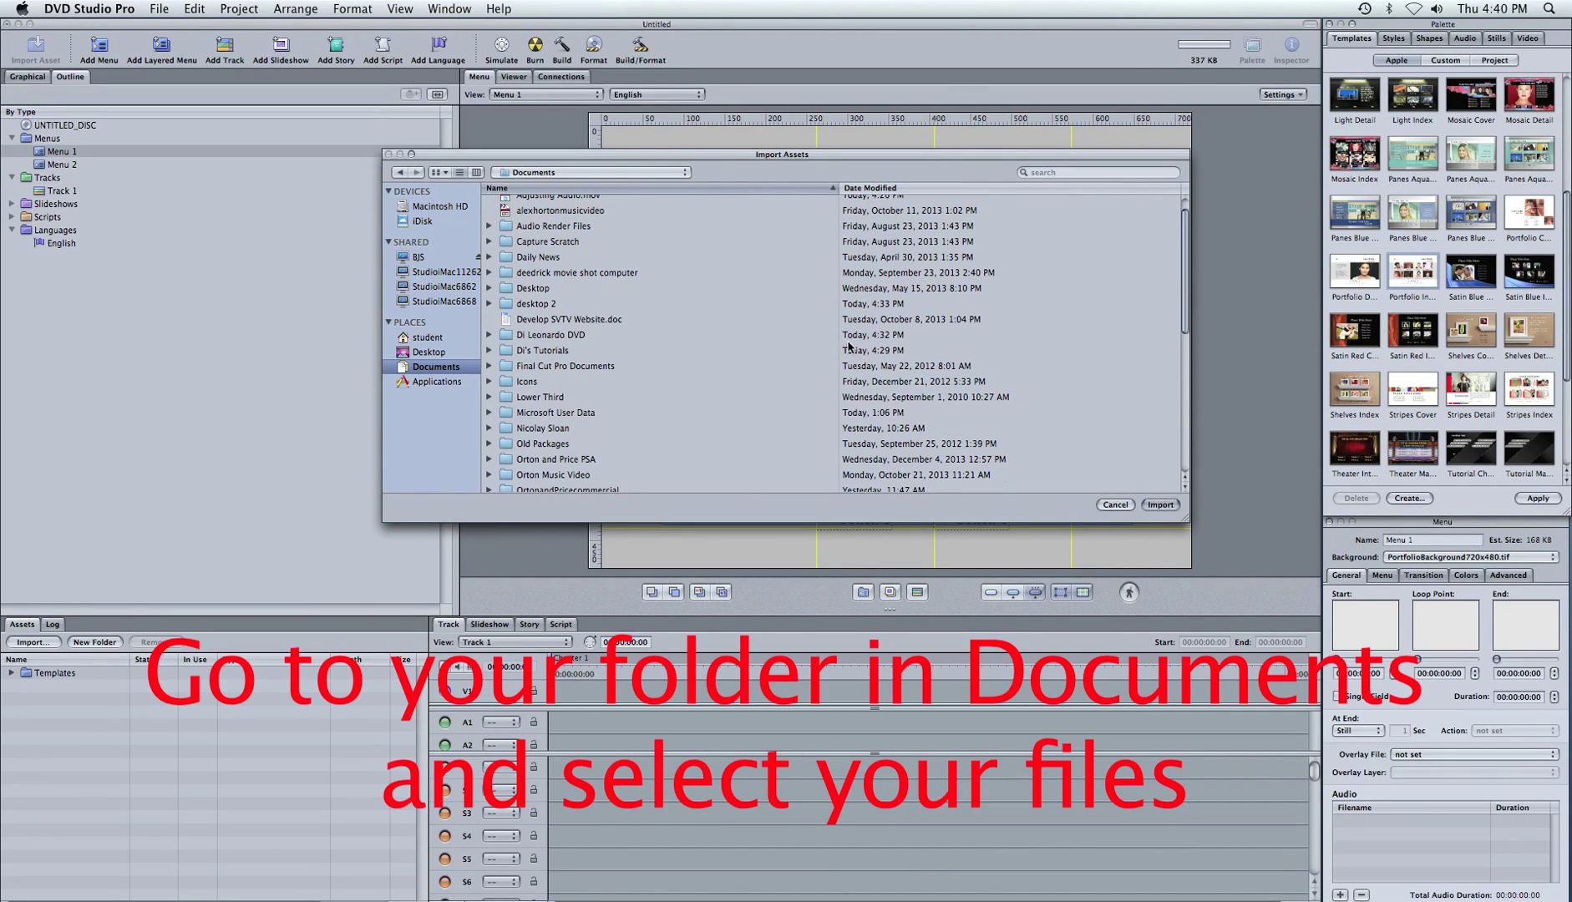
pyautogui.click(573, 335)
pyautogui.doubleClick(539, 338)
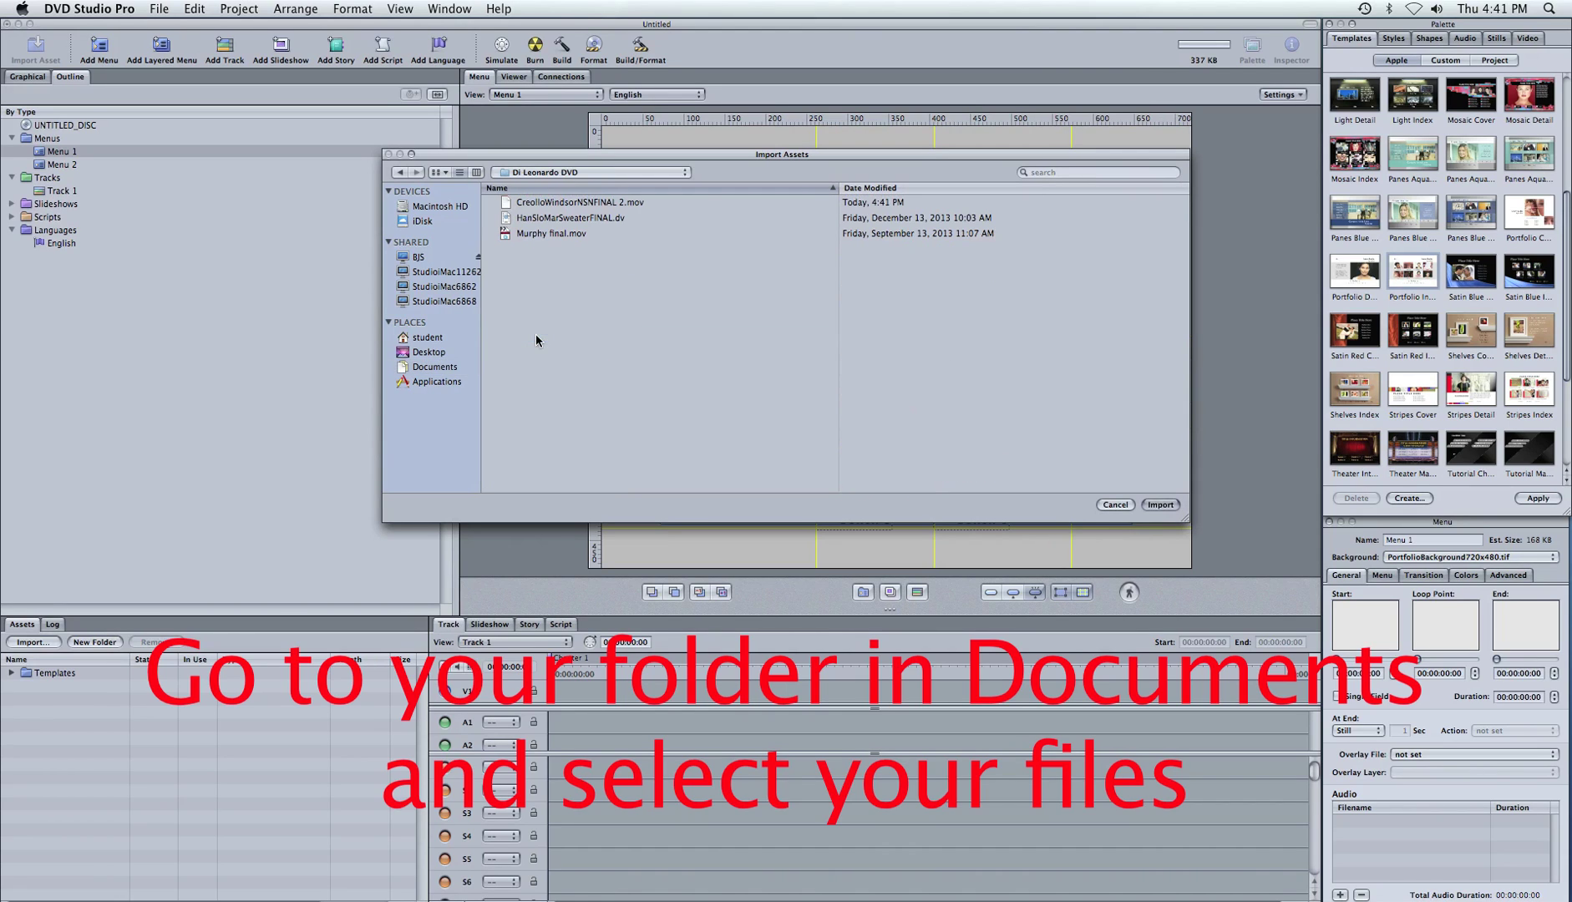
pyautogui.click(541, 218)
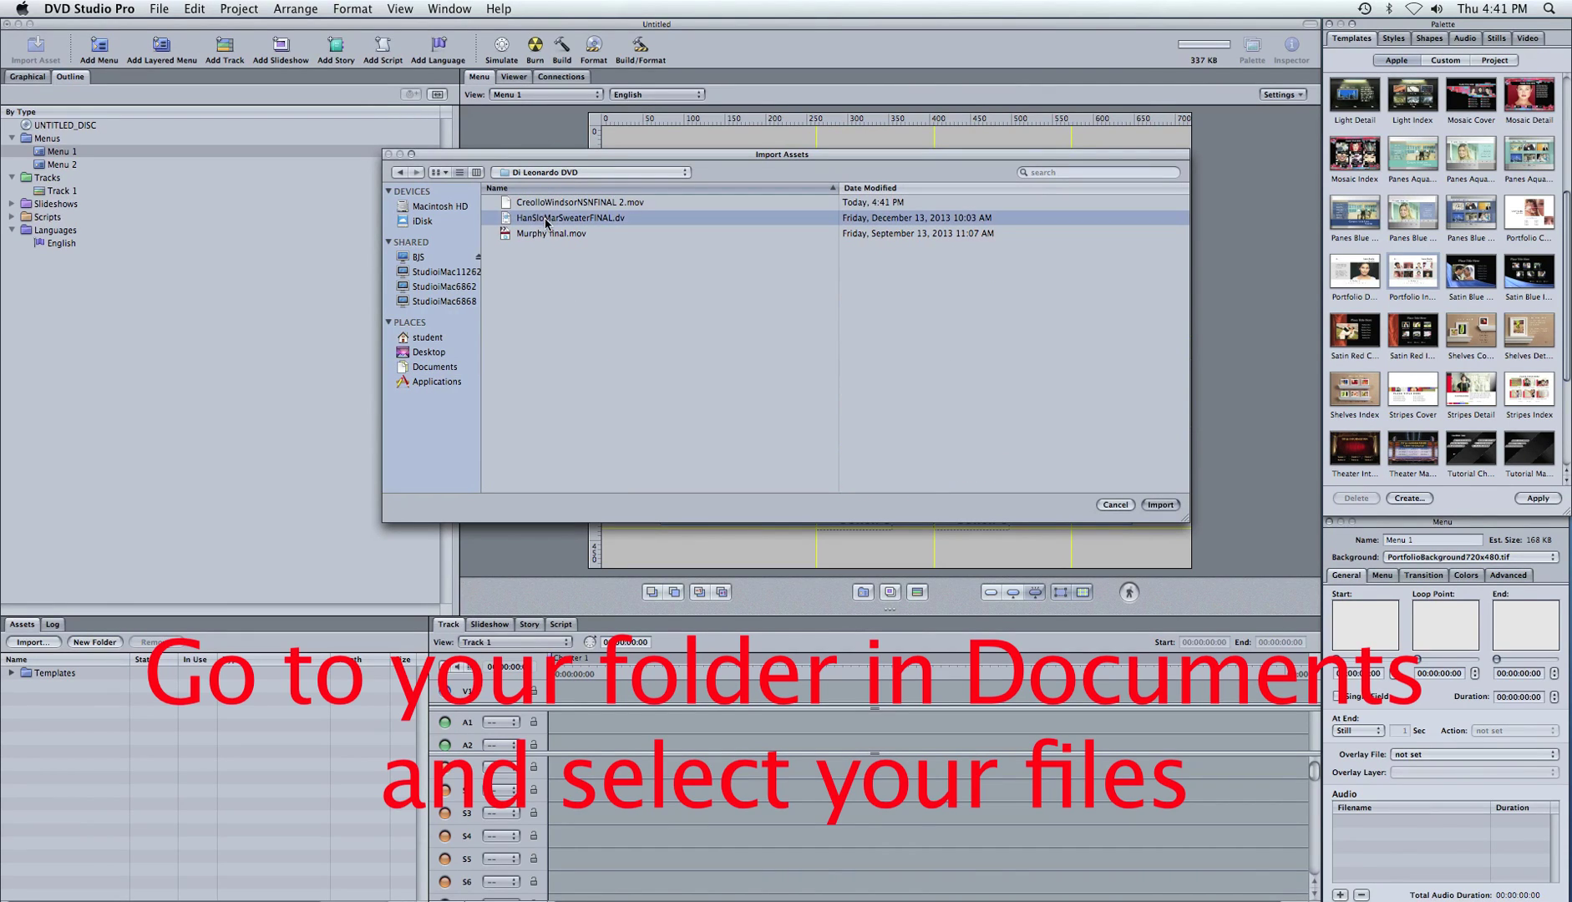
pyautogui.keyDown('shift'); pyautogui.click(553, 235); pyautogui.keyUp('shift')
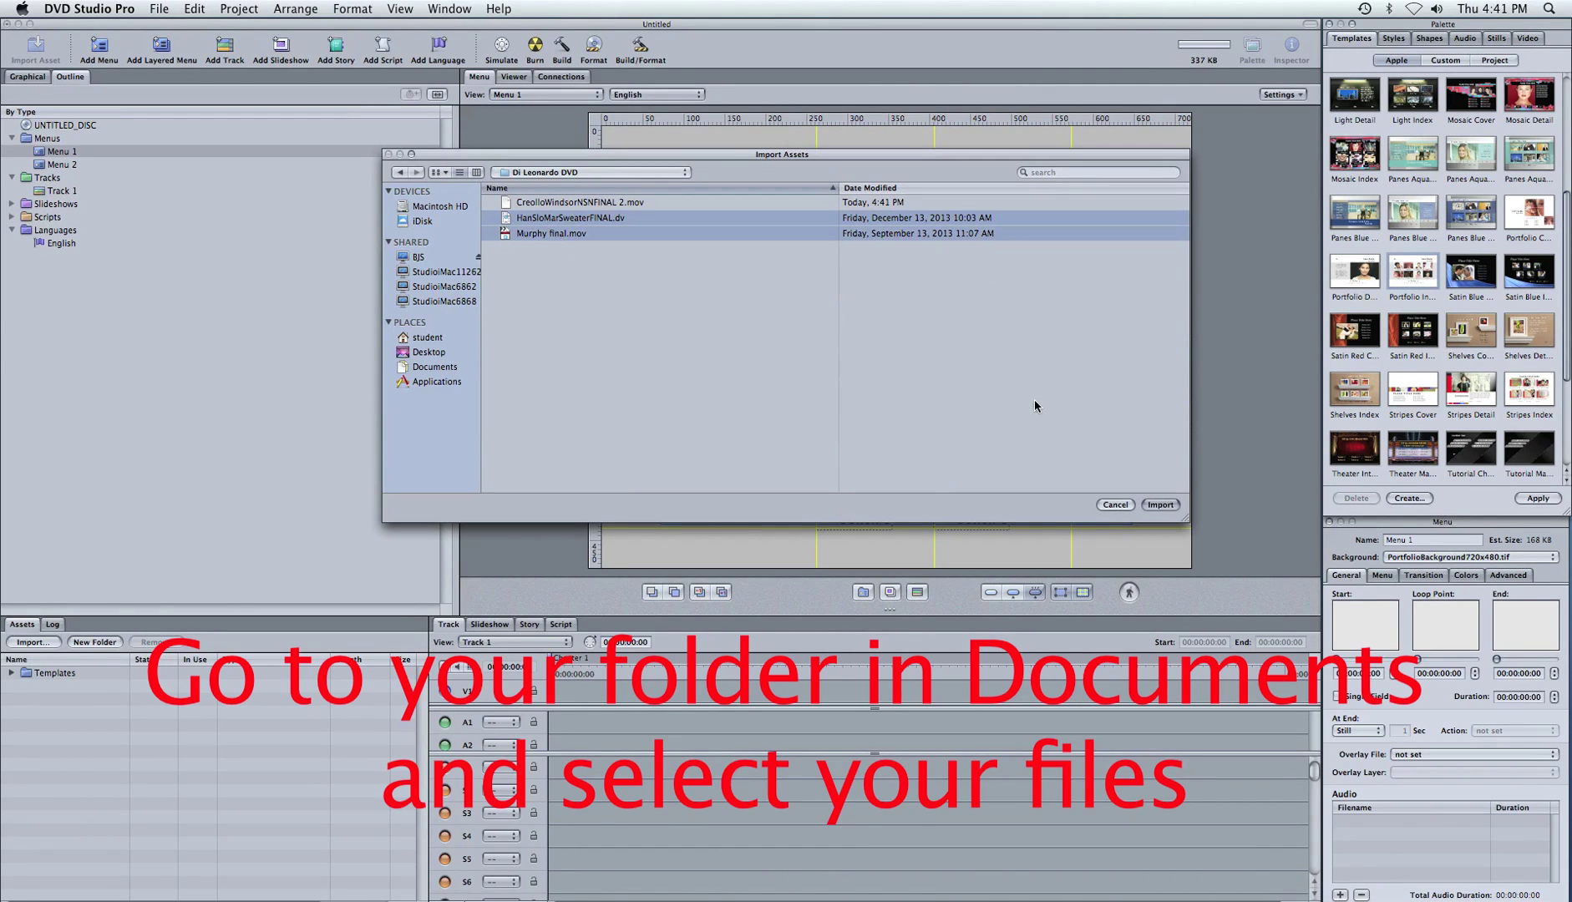
pyautogui.click(1158, 505)
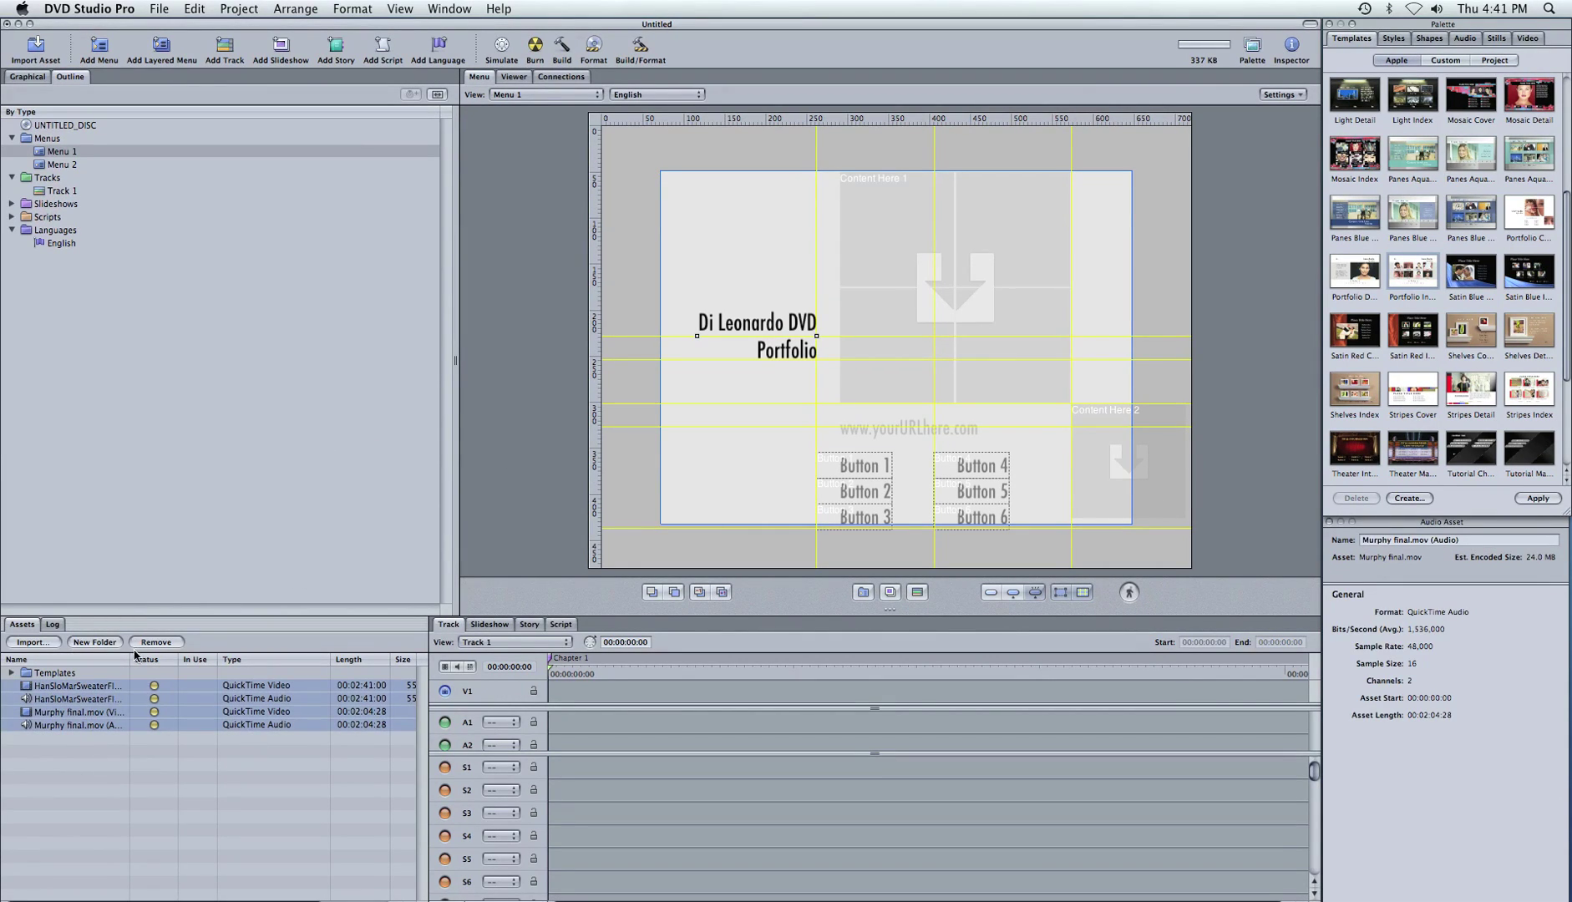
pyautogui.click(151, 766)
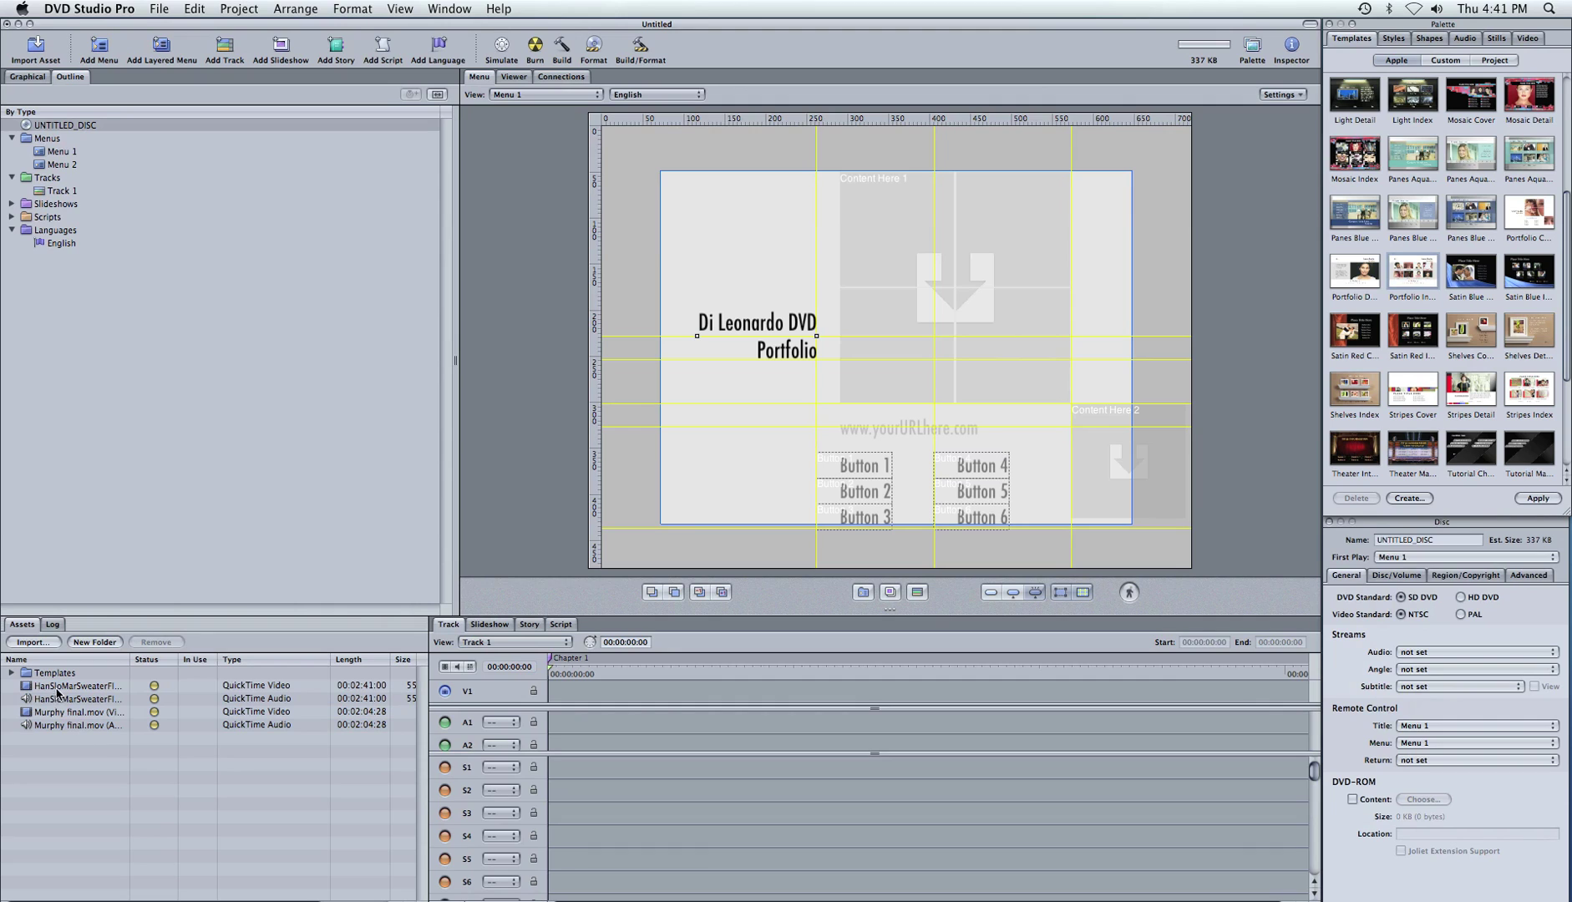
# Assign the HanSloMarSweaterFINAL video and audio to Button 1 on Menu 2, setting the asset and creating a track
pyautogui.click(65, 167)
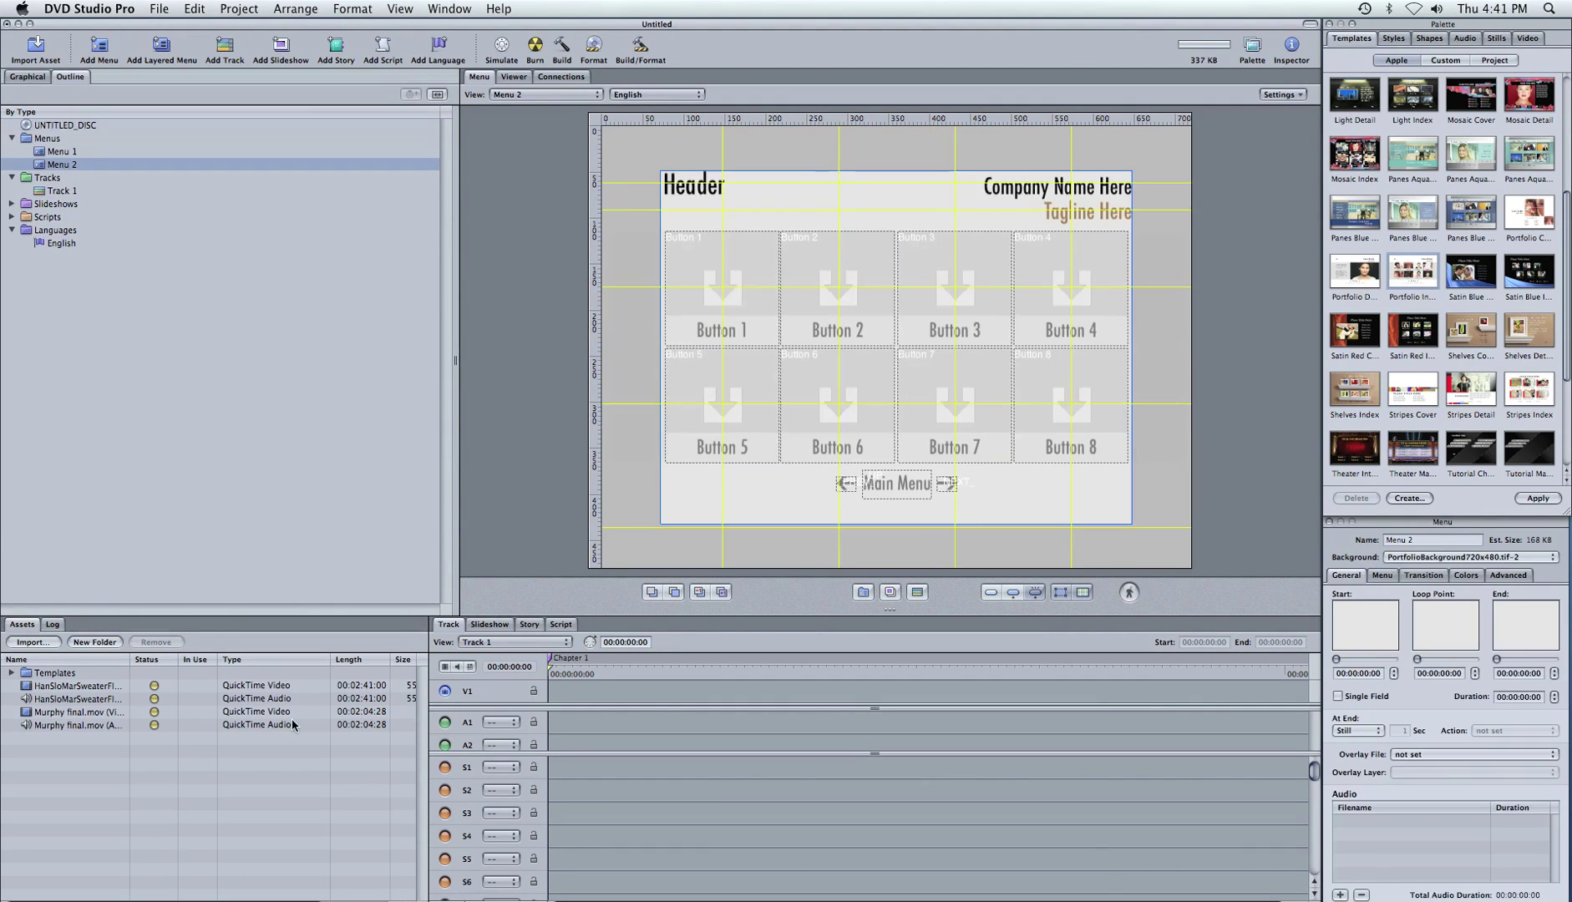
pyautogui.click(50, 687)
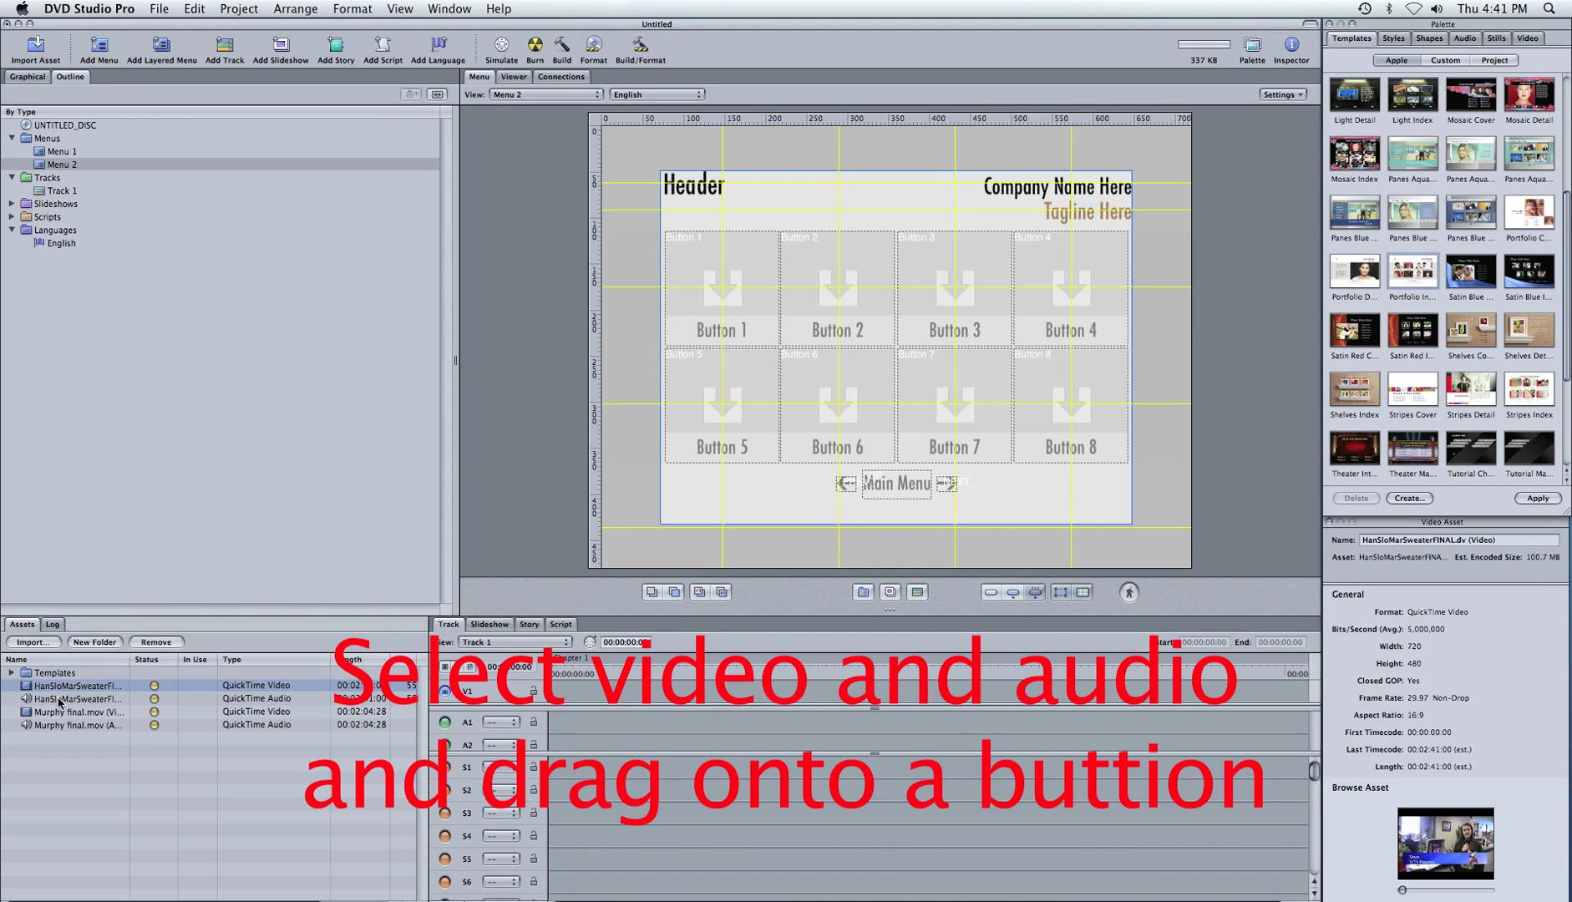
pyautogui.keyDown('shift'); pyautogui.click(59, 704); pyautogui.keyUp('shift')
pyautogui.moveTo(59, 703); pyautogui.dragTo(716, 270)
pyautogui.click(716, 270)
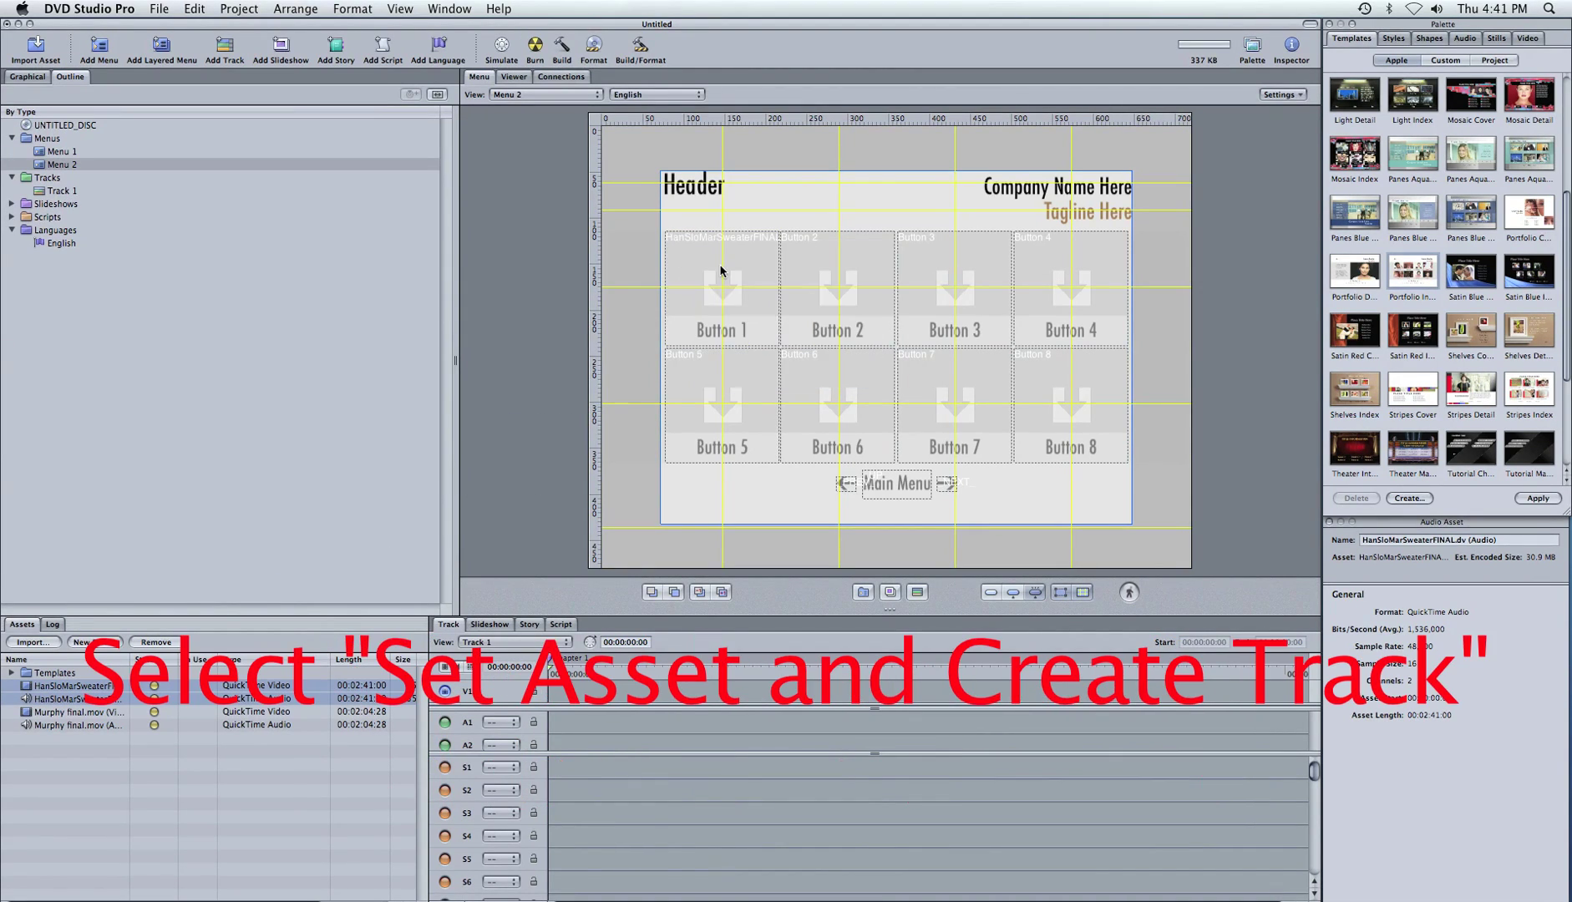
# Assign the Murphy final.mov video and audio to Button 2 on Menu 2, setting the asset and creating a track
pyautogui.click(89, 718)
pyautogui.keyDown('shift'); pyautogui.click(92, 726); pyautogui.keyUp('shift')
pyautogui.moveTo(92, 725); pyautogui.dragTo(833, 300)
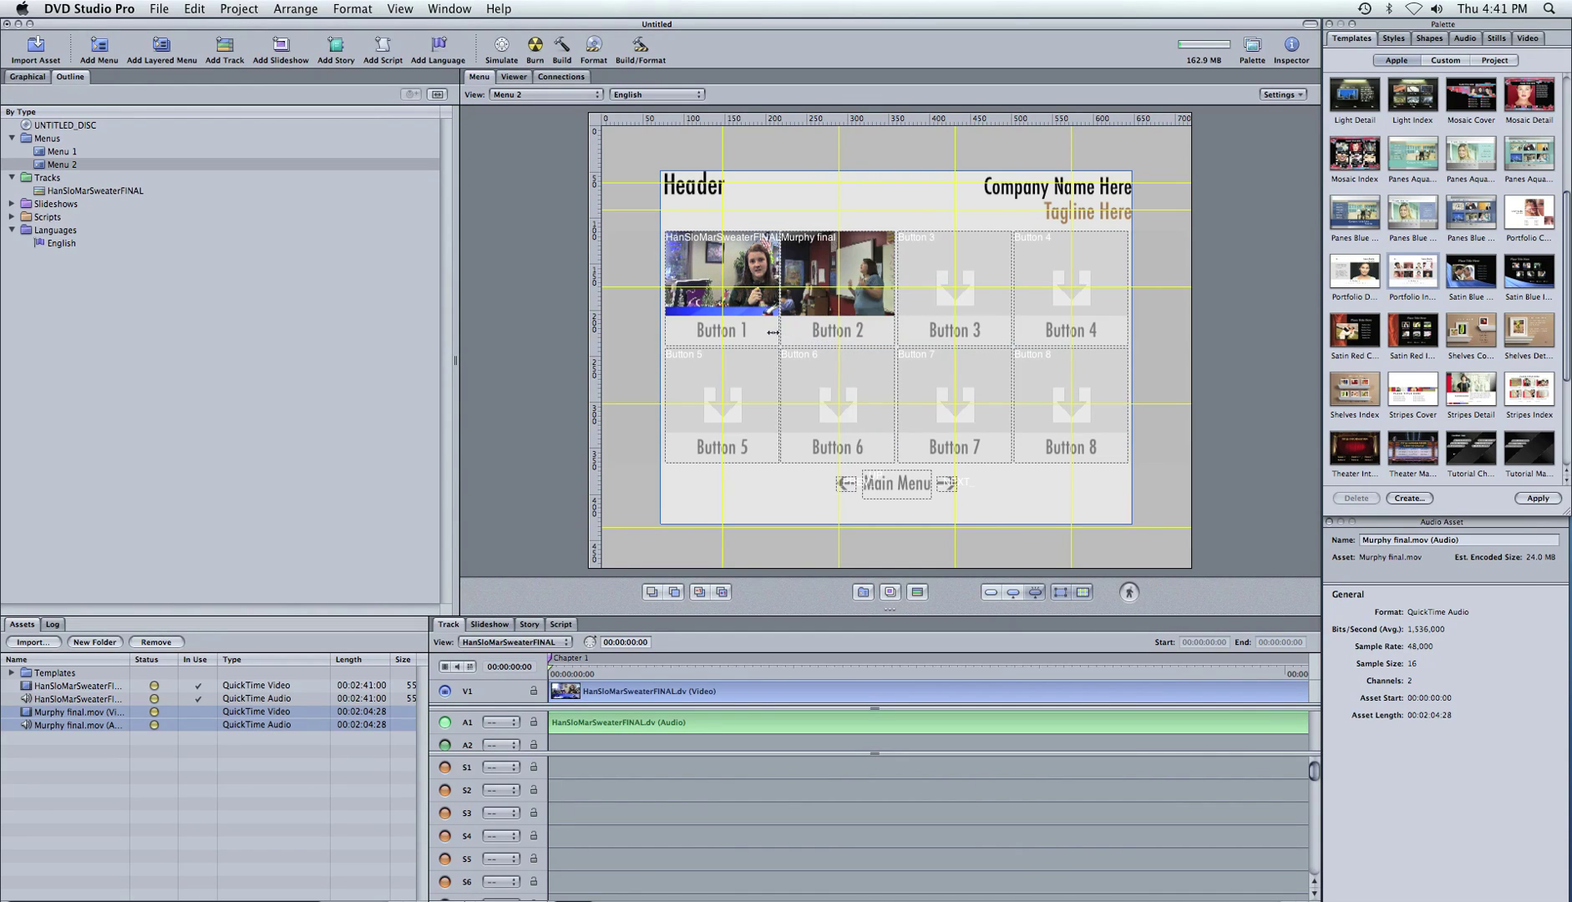
pyautogui.doubleClick(711, 334)
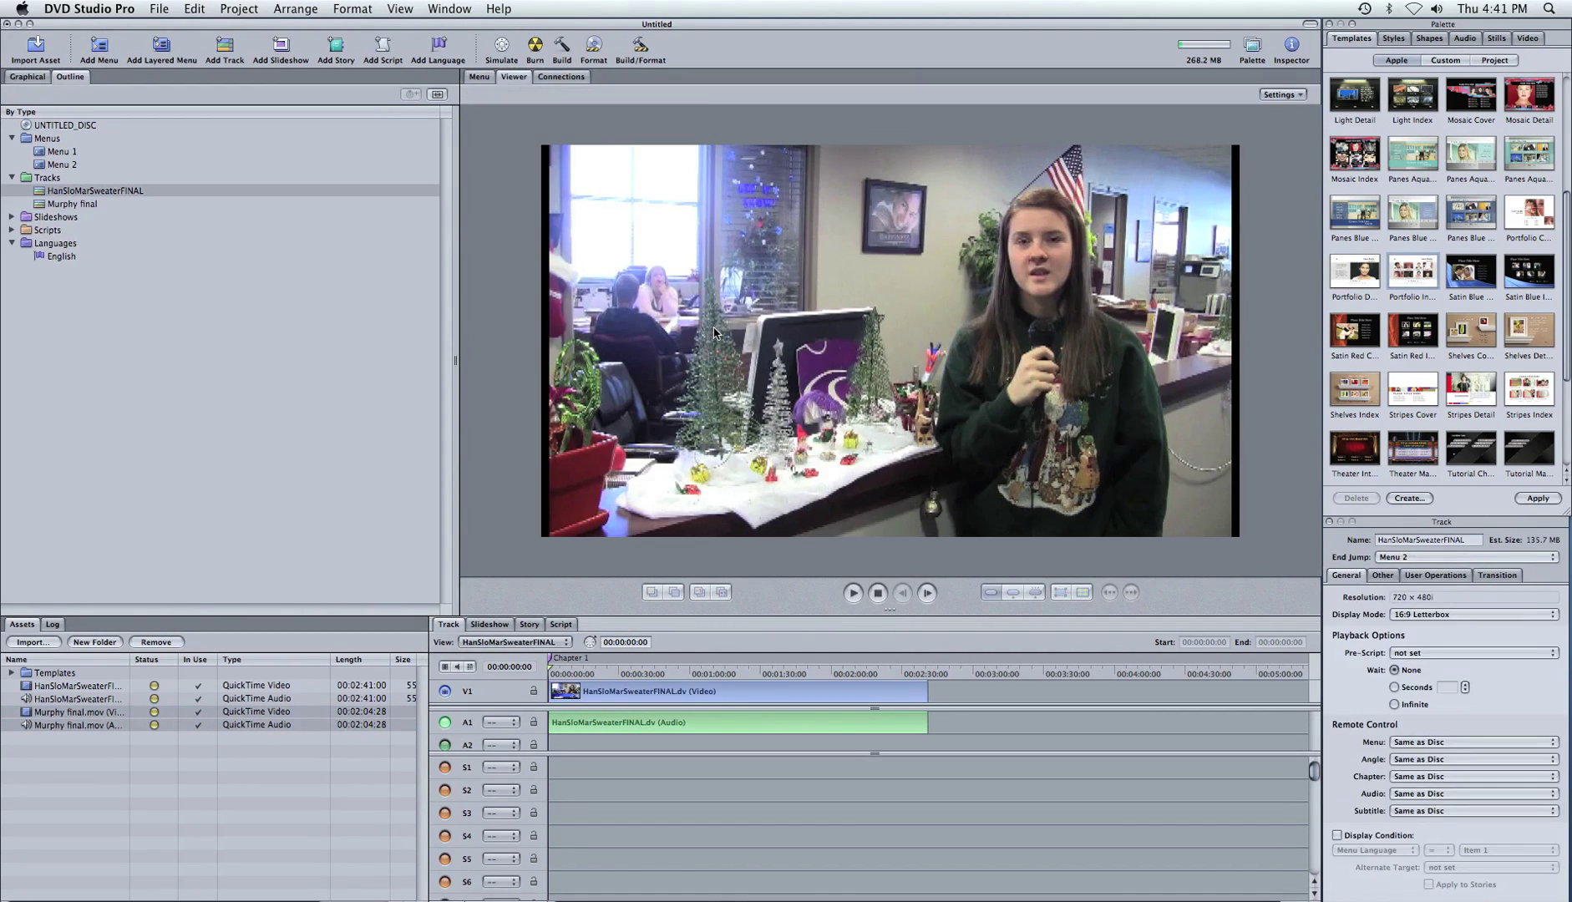
pyautogui.click(67, 164)
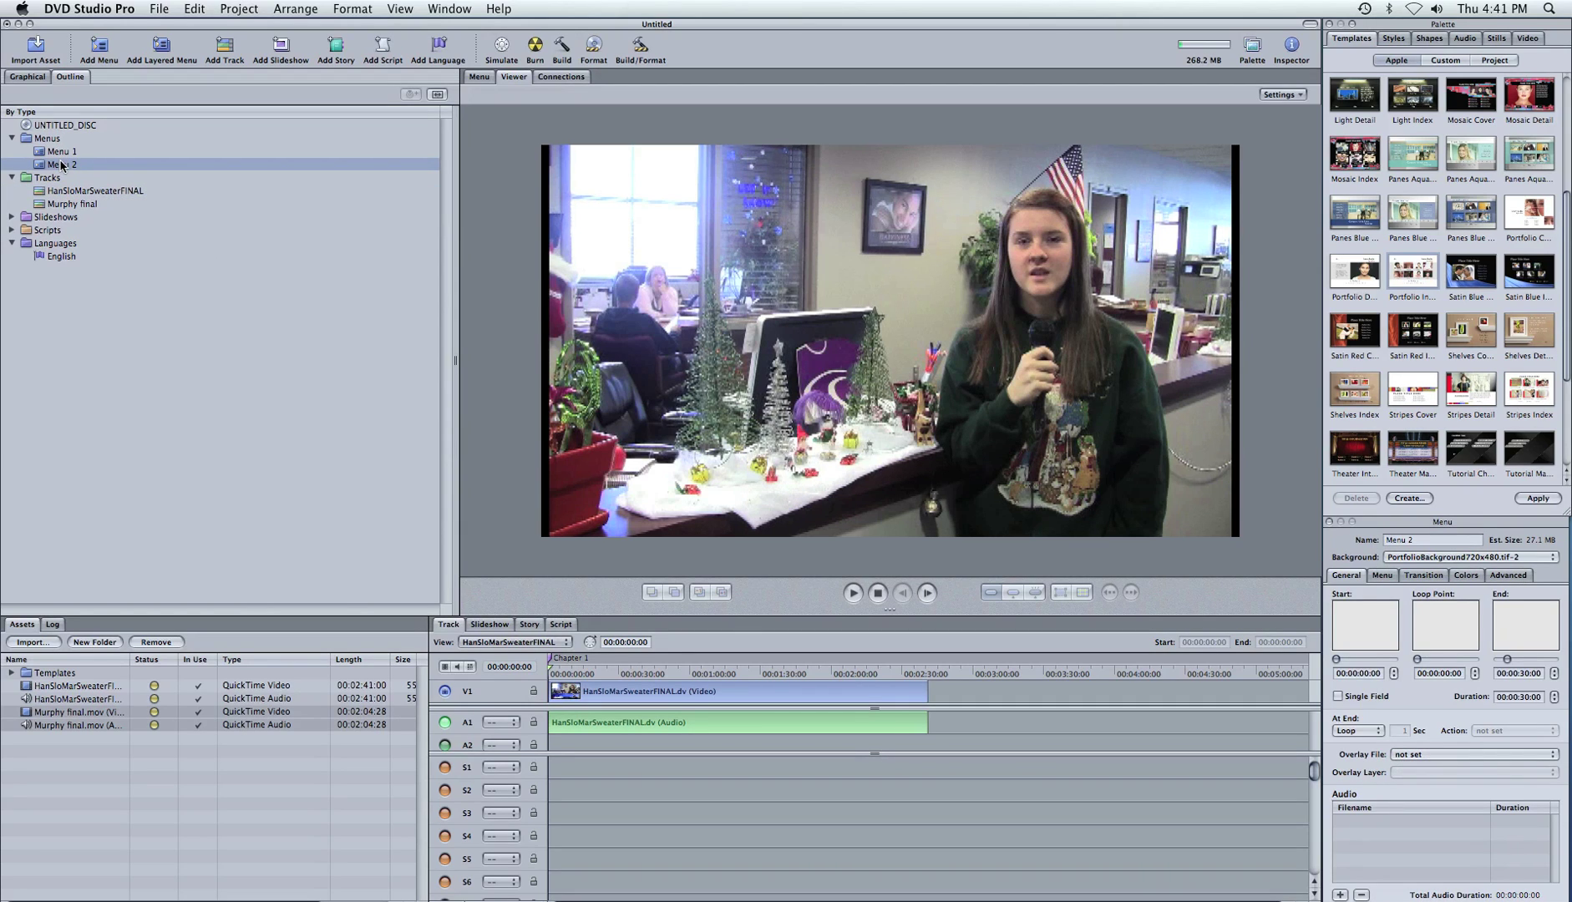
pyautogui.doubleClick(61, 165)
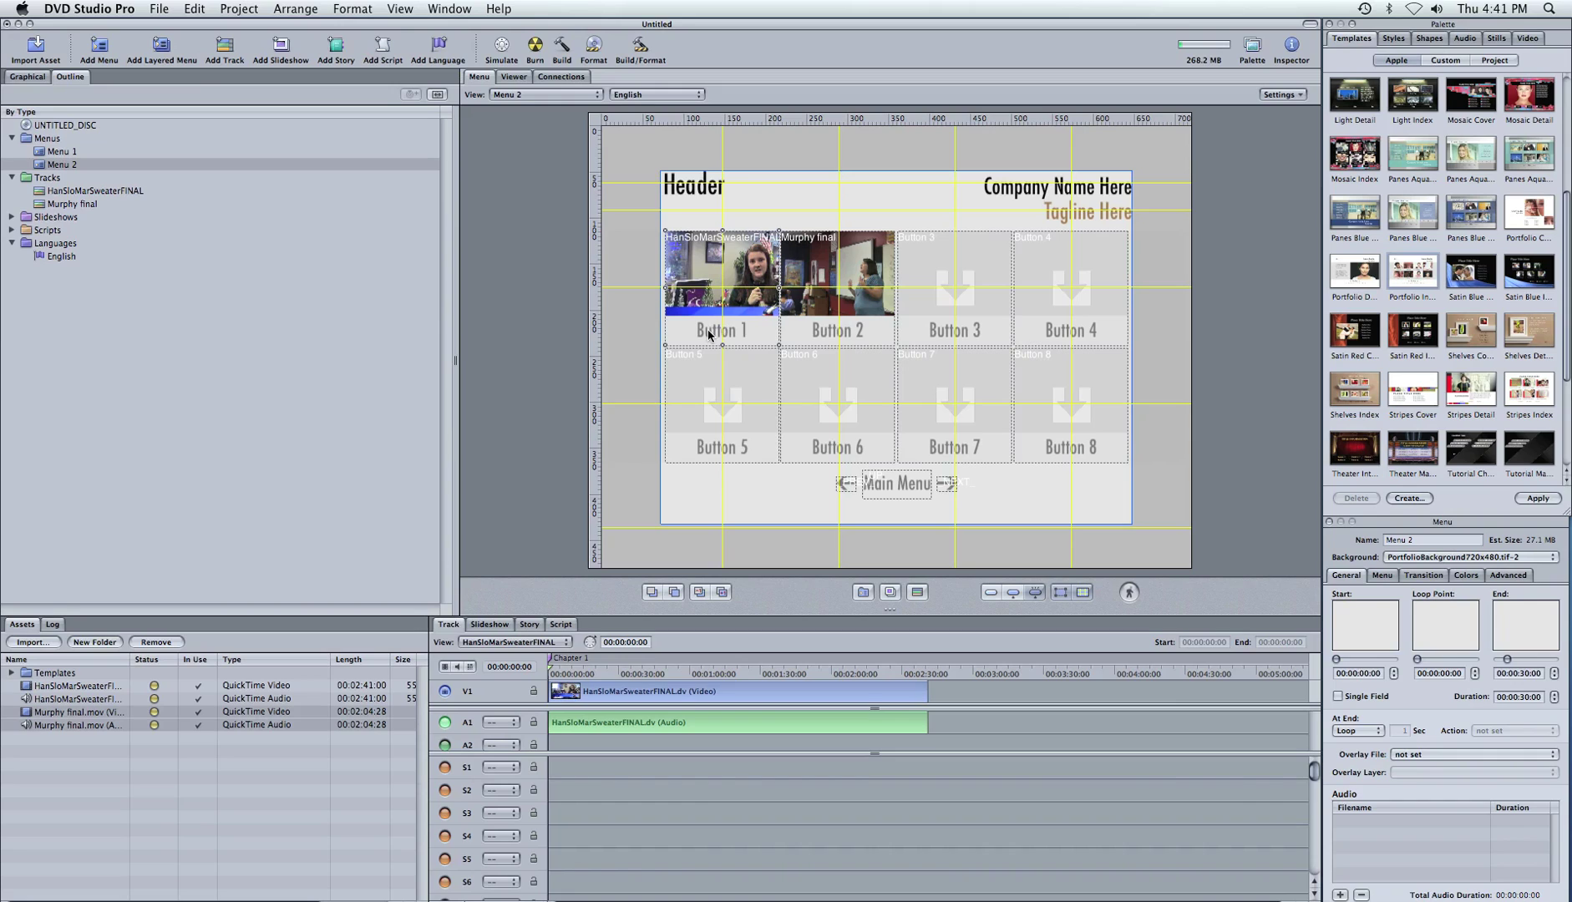
# Change the Button 1 label on Menu 2 to "Christmas Sweater"
pyautogui.doubleClick(715, 334)
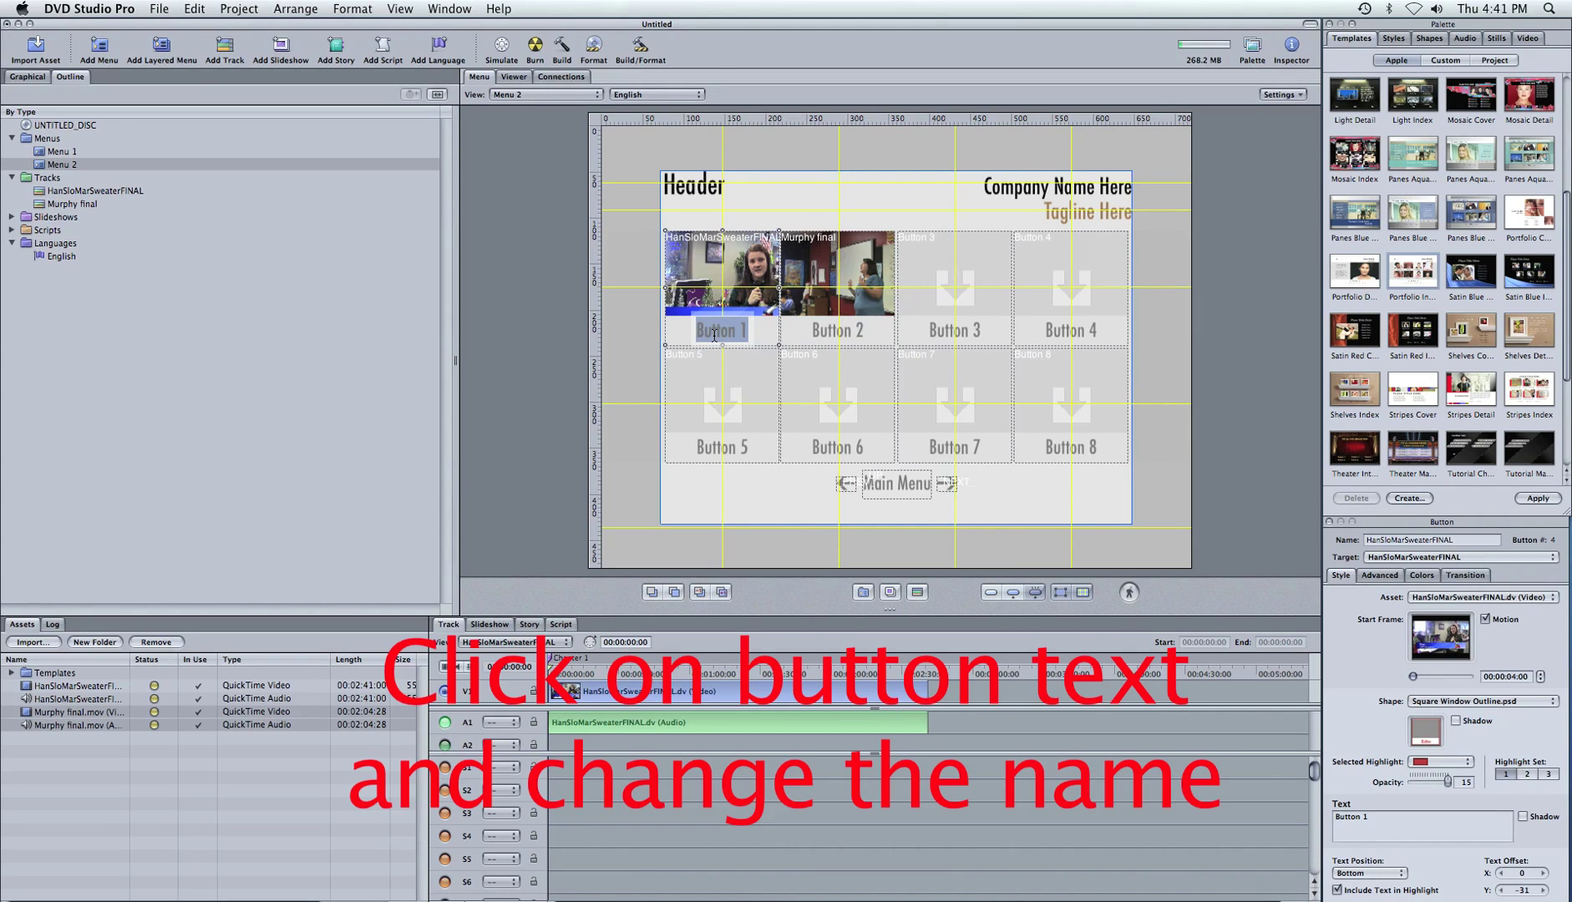
pyautogui.write('Christ Mas')
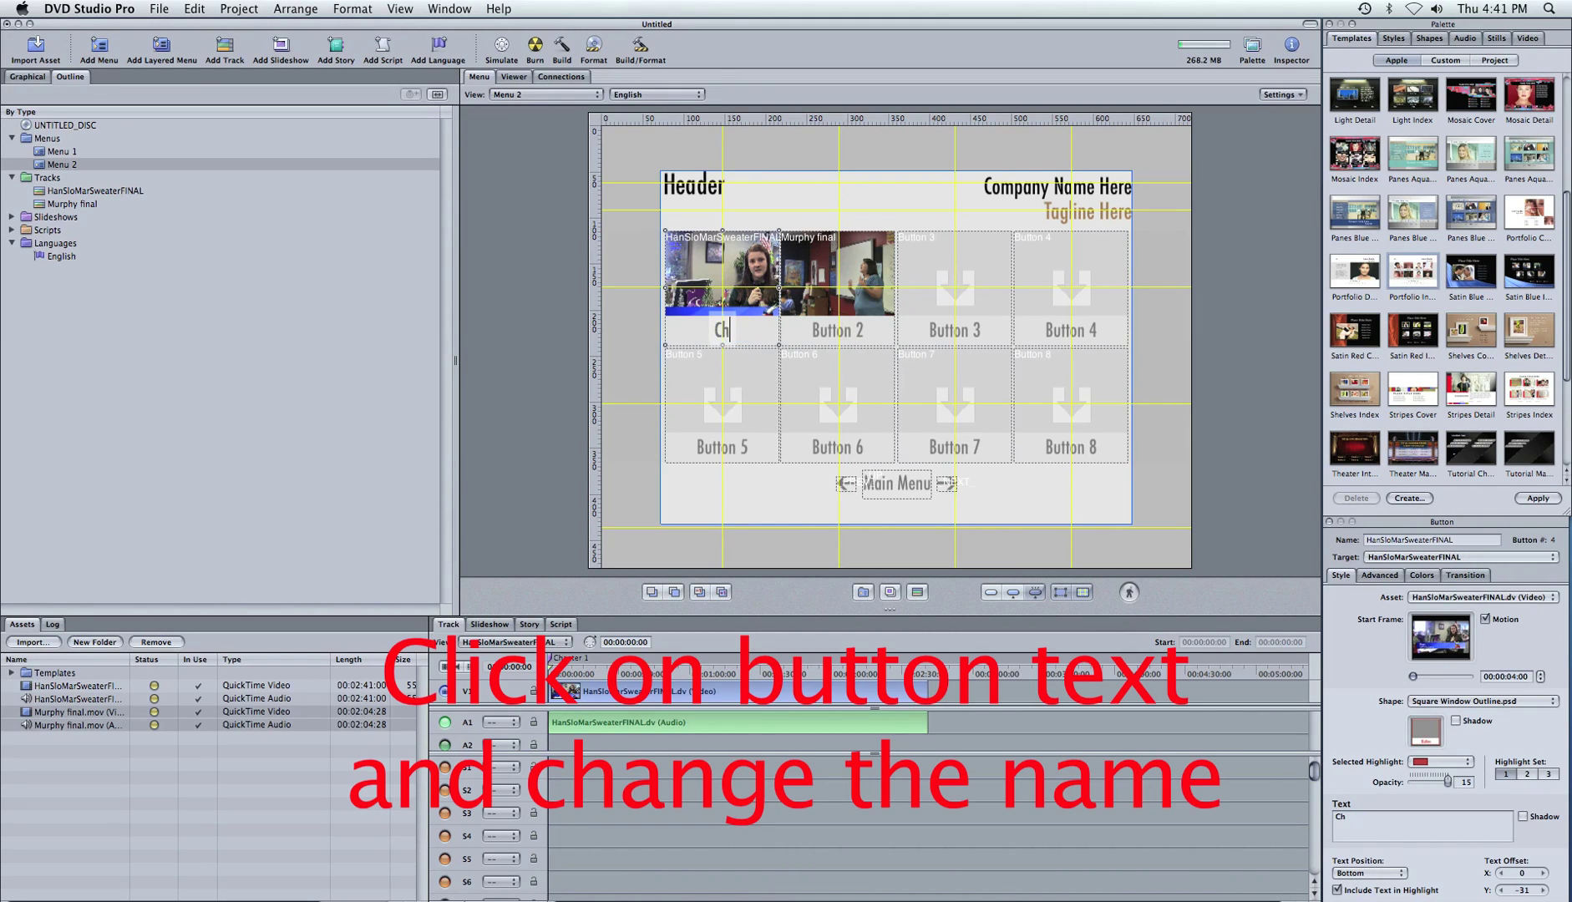
pyautogui.press('BackSpace')
pyautogui.press('BackSpace')
pyautogui.press('BackSpace')
pyautogui.press('BackSpace')
pyautogui.write('mas Sweater')
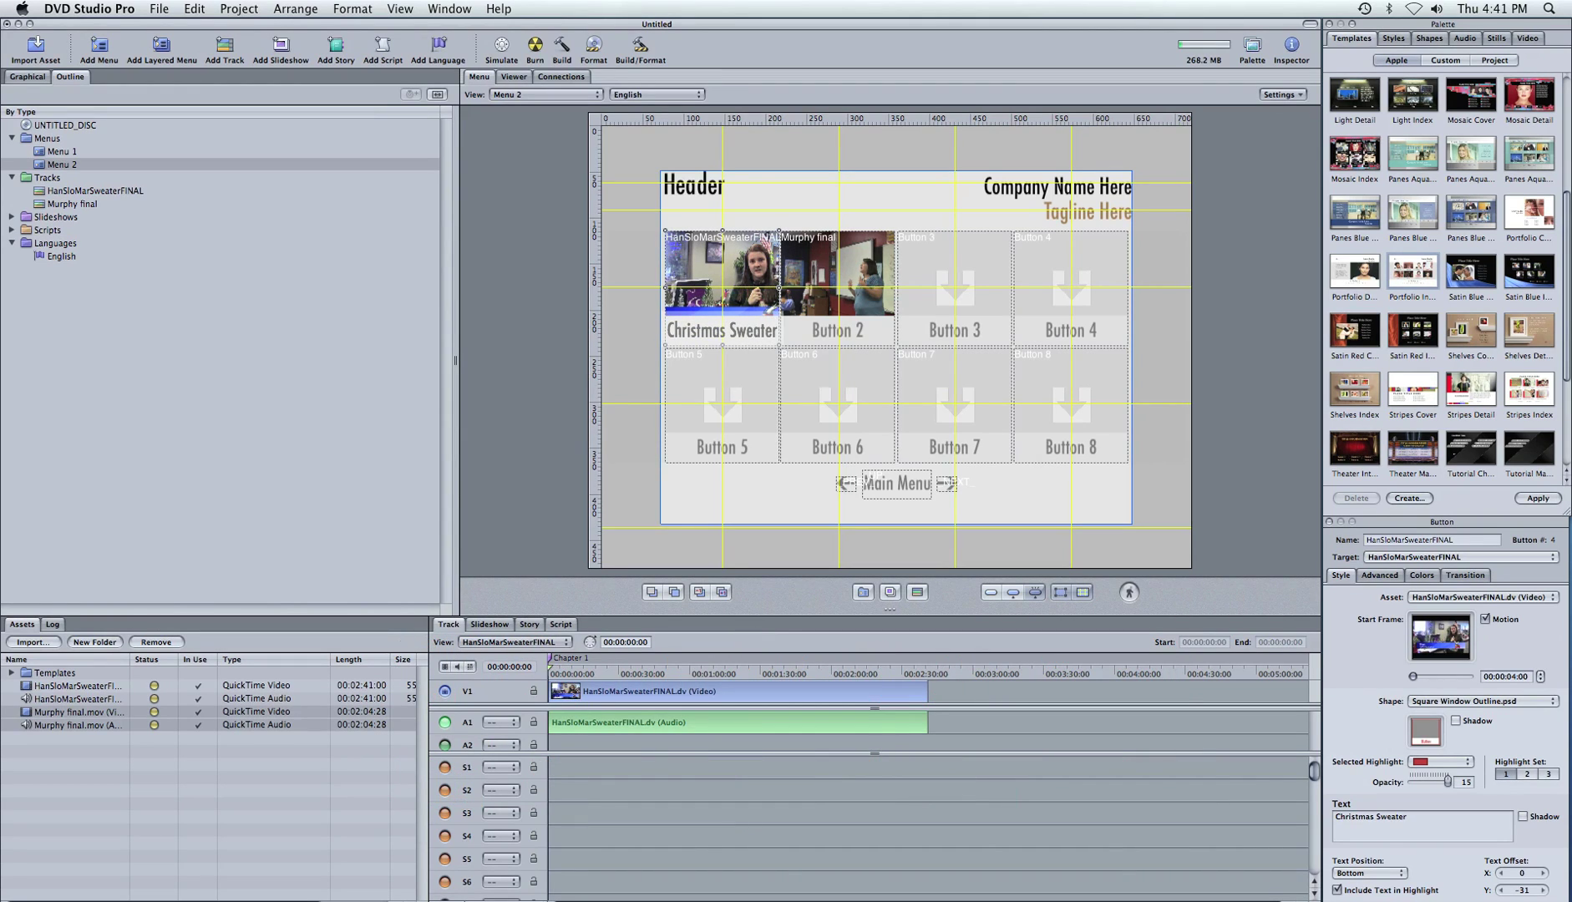
# Change the Button 2 label on Menu 2 to "Teacher Story"
pyautogui.click(837, 336)
pyautogui.click(828, 333)
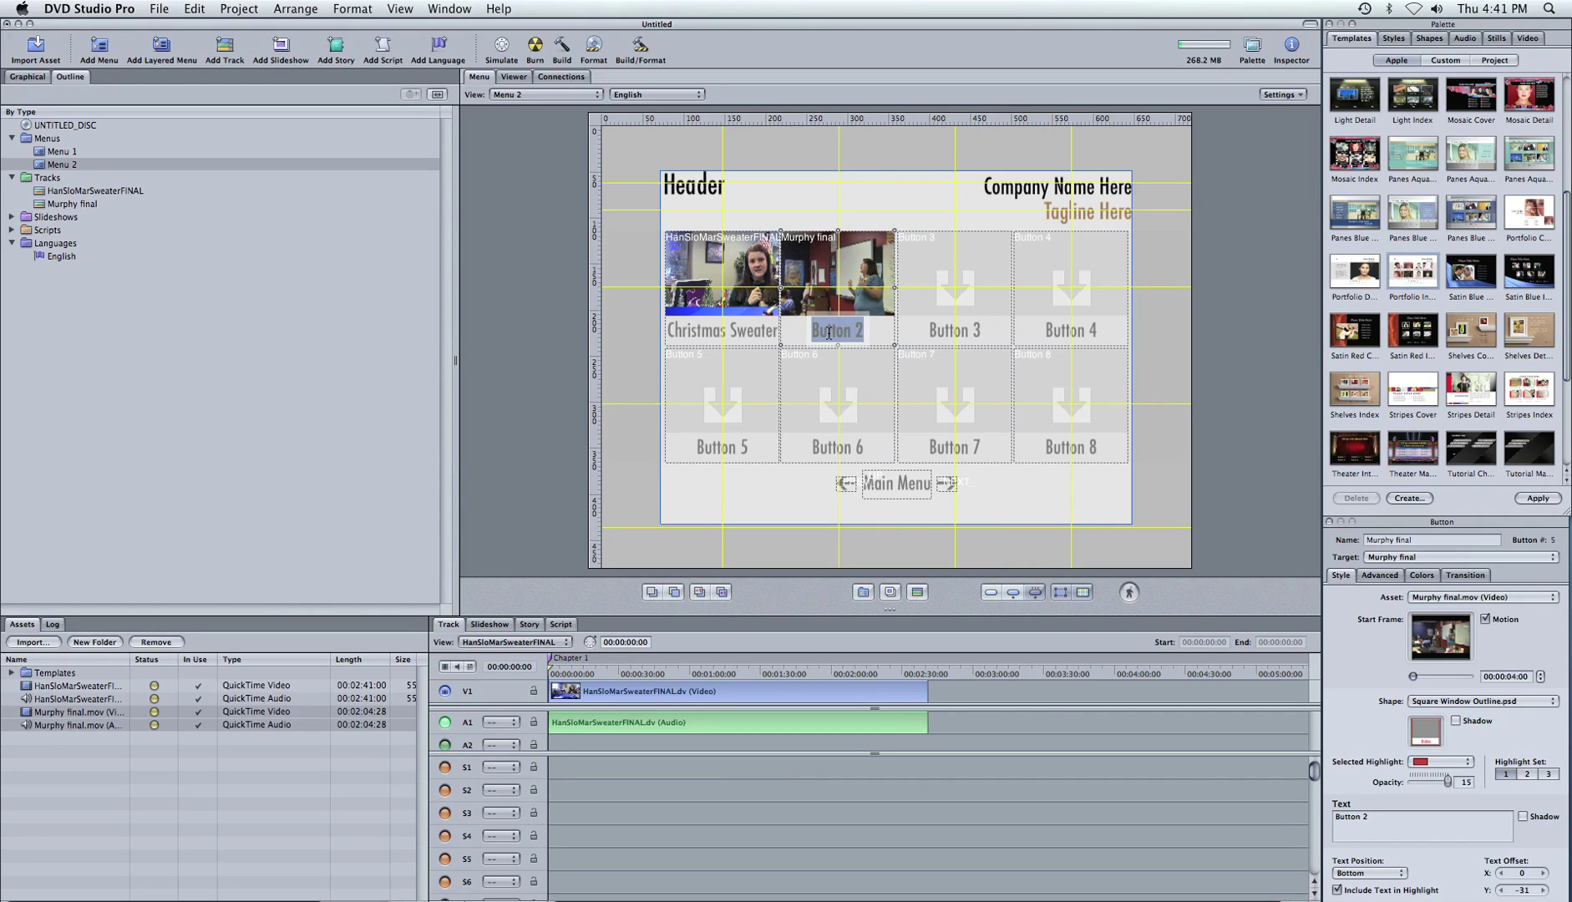
pyautogui.write('Teacher tory')
pyautogui.press('BackSpace')
pyautogui.press('BackSpace')
pyautogui.press('BackSpace')
pyautogui.press('BackSpace')
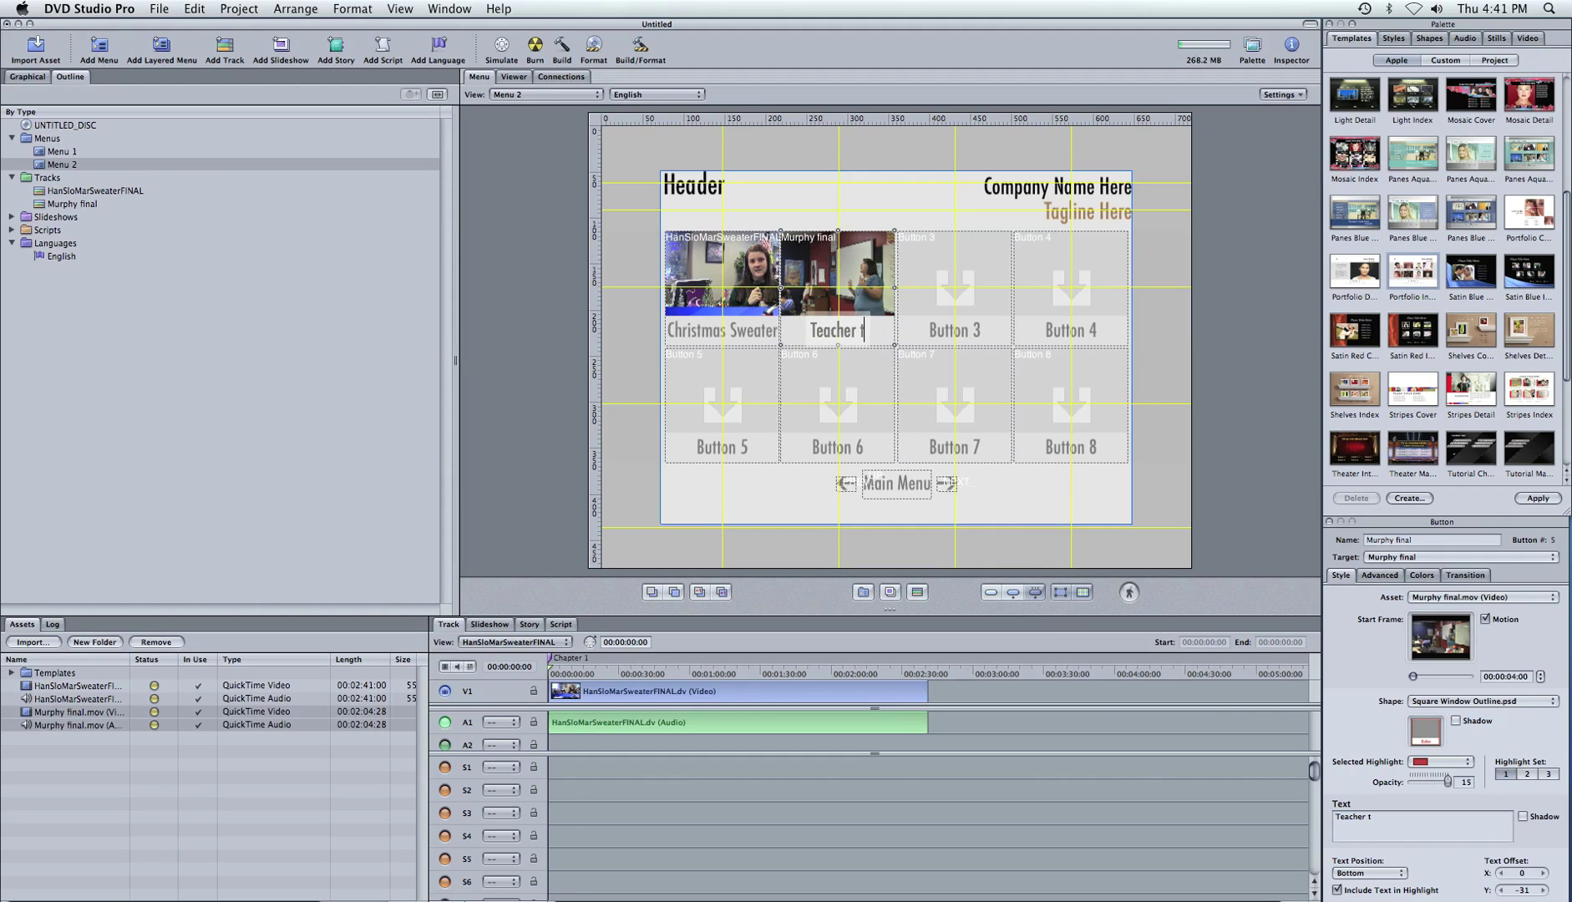
pyautogui.write('Story')
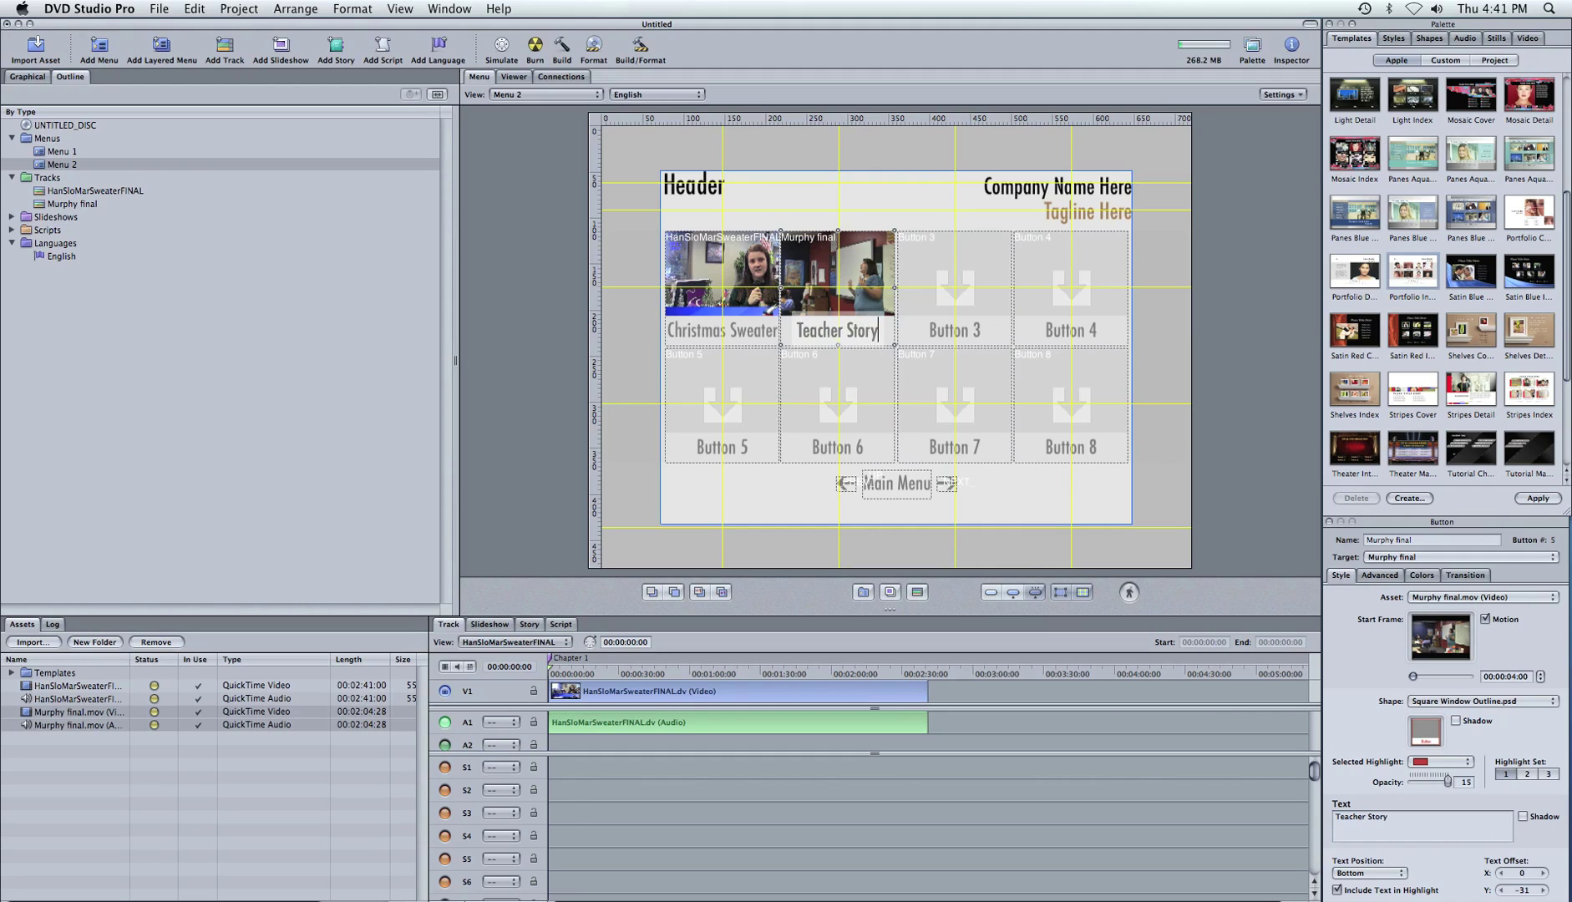
# Replace the Header text on Menu 2 with "Broadcast News Stories"
pyautogui.click(691, 192)
pyautogui.doubleClick(691, 192)
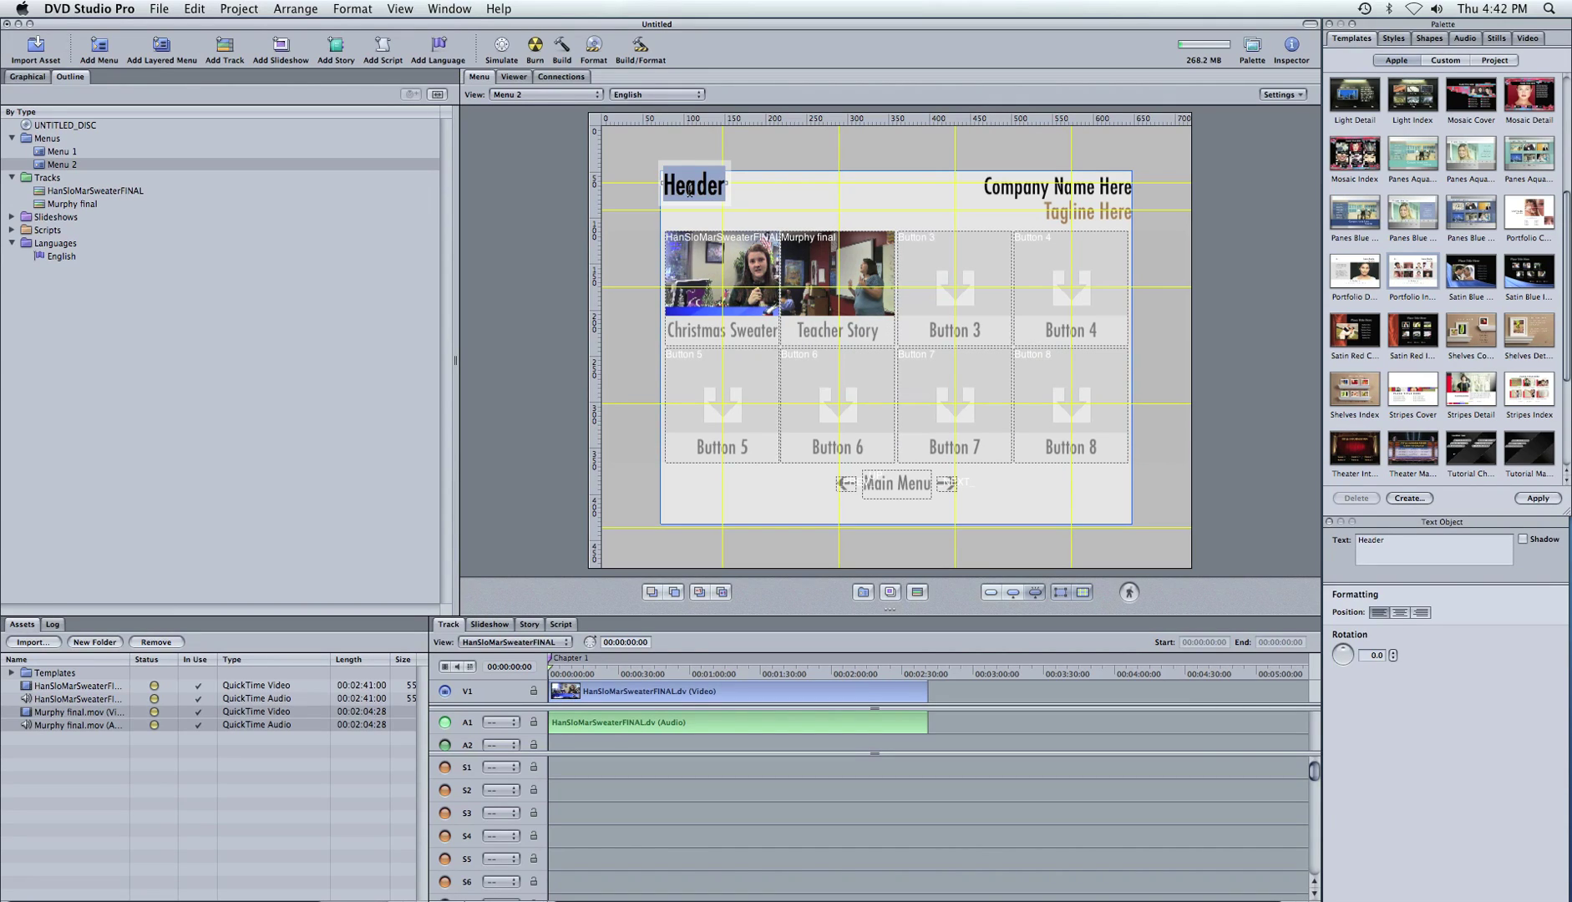
pyautogui.write('St')
pyautogui.press('BackSpace')
pyautogui.press('BackSpace')
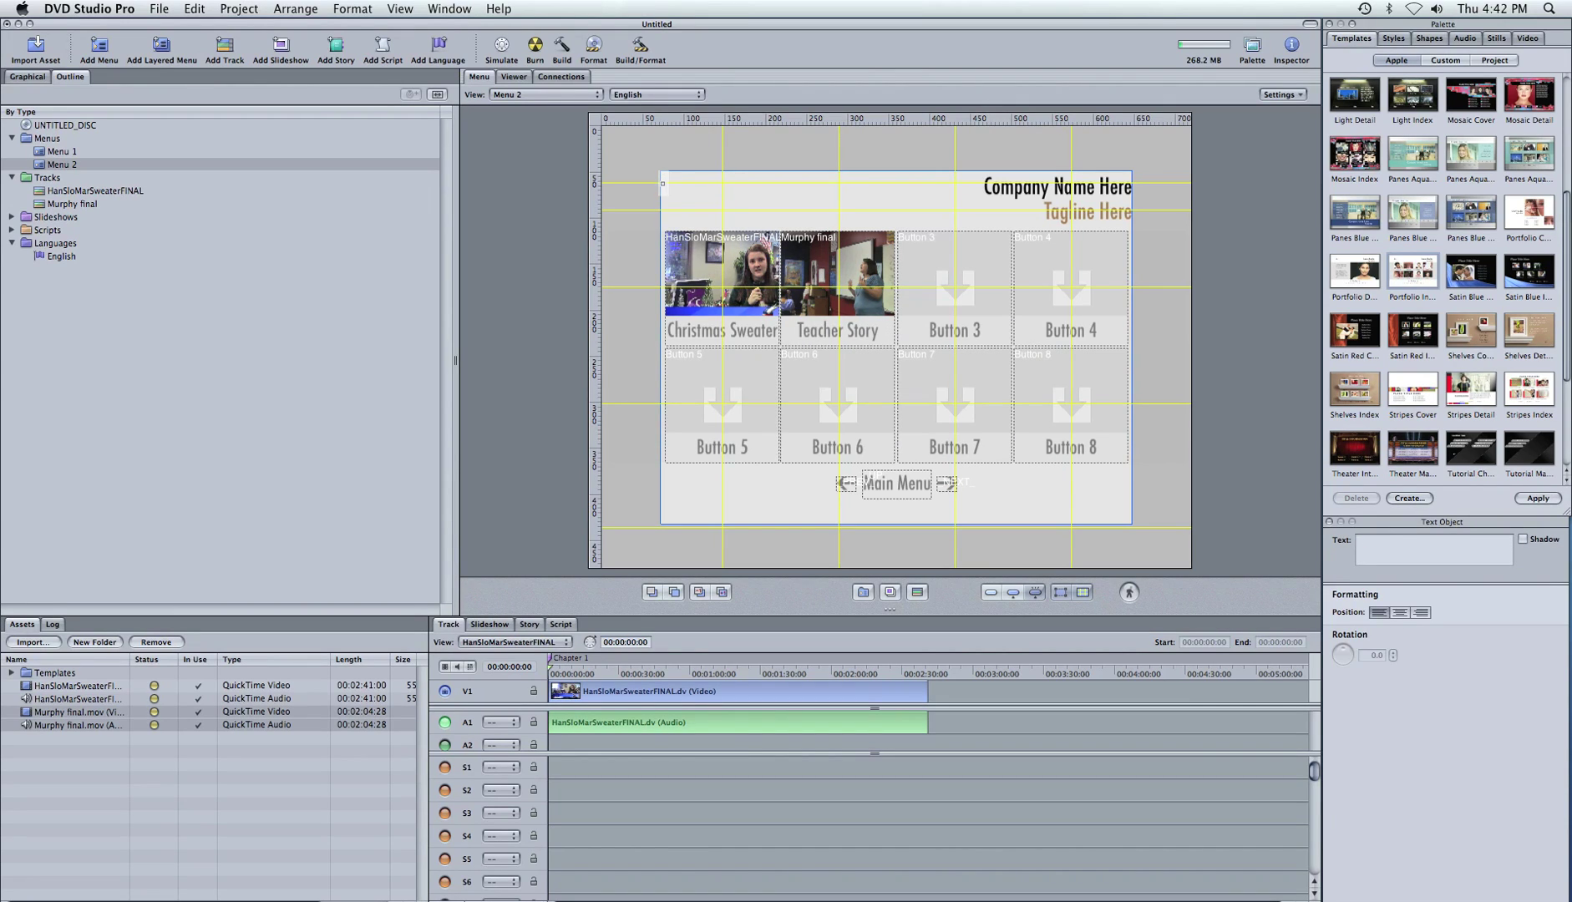
pyautogui.write('Broadcast')
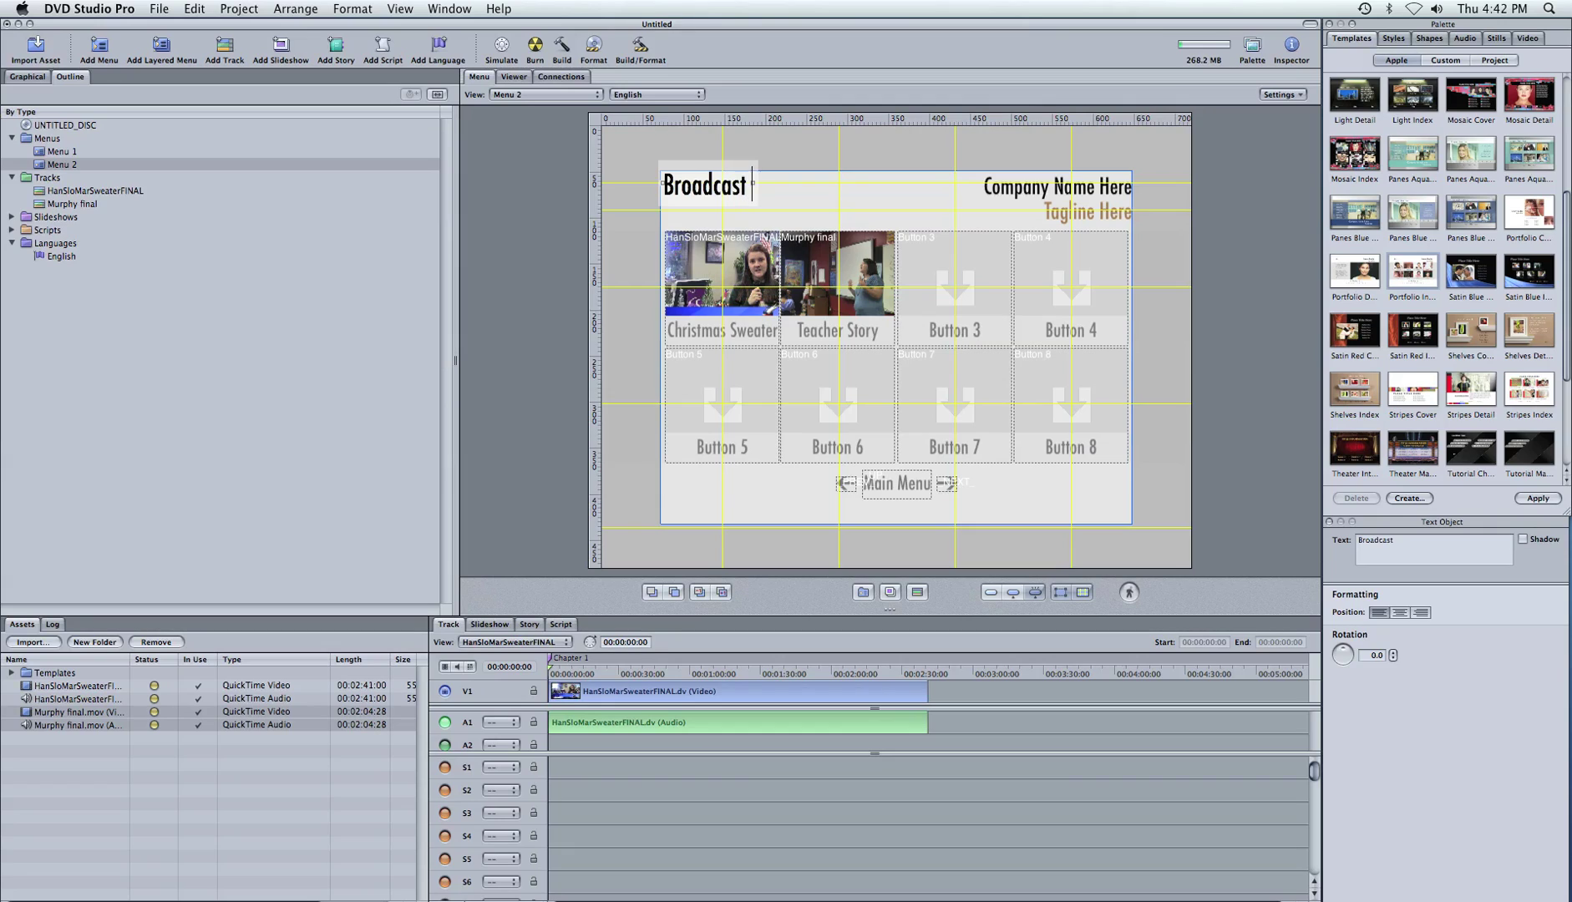
pyautogui.write(' News Stories')
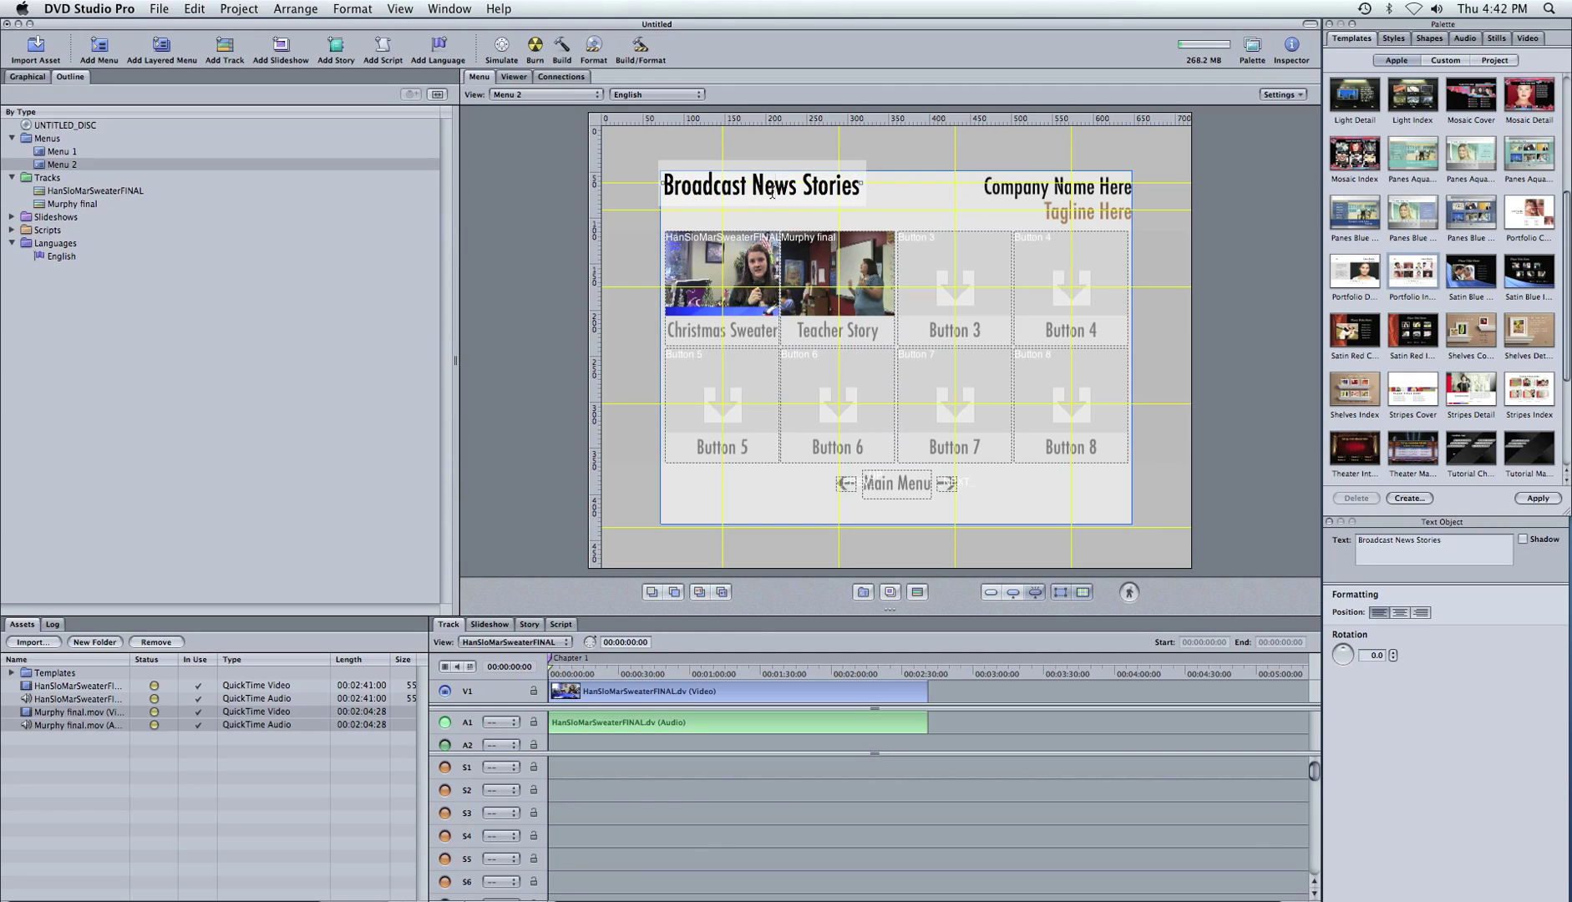
# Delete the tagline and company name placeholders from Menu 2 and center the "Broadcast News Stories" heading above the buttons
pyautogui.click(1059, 205)
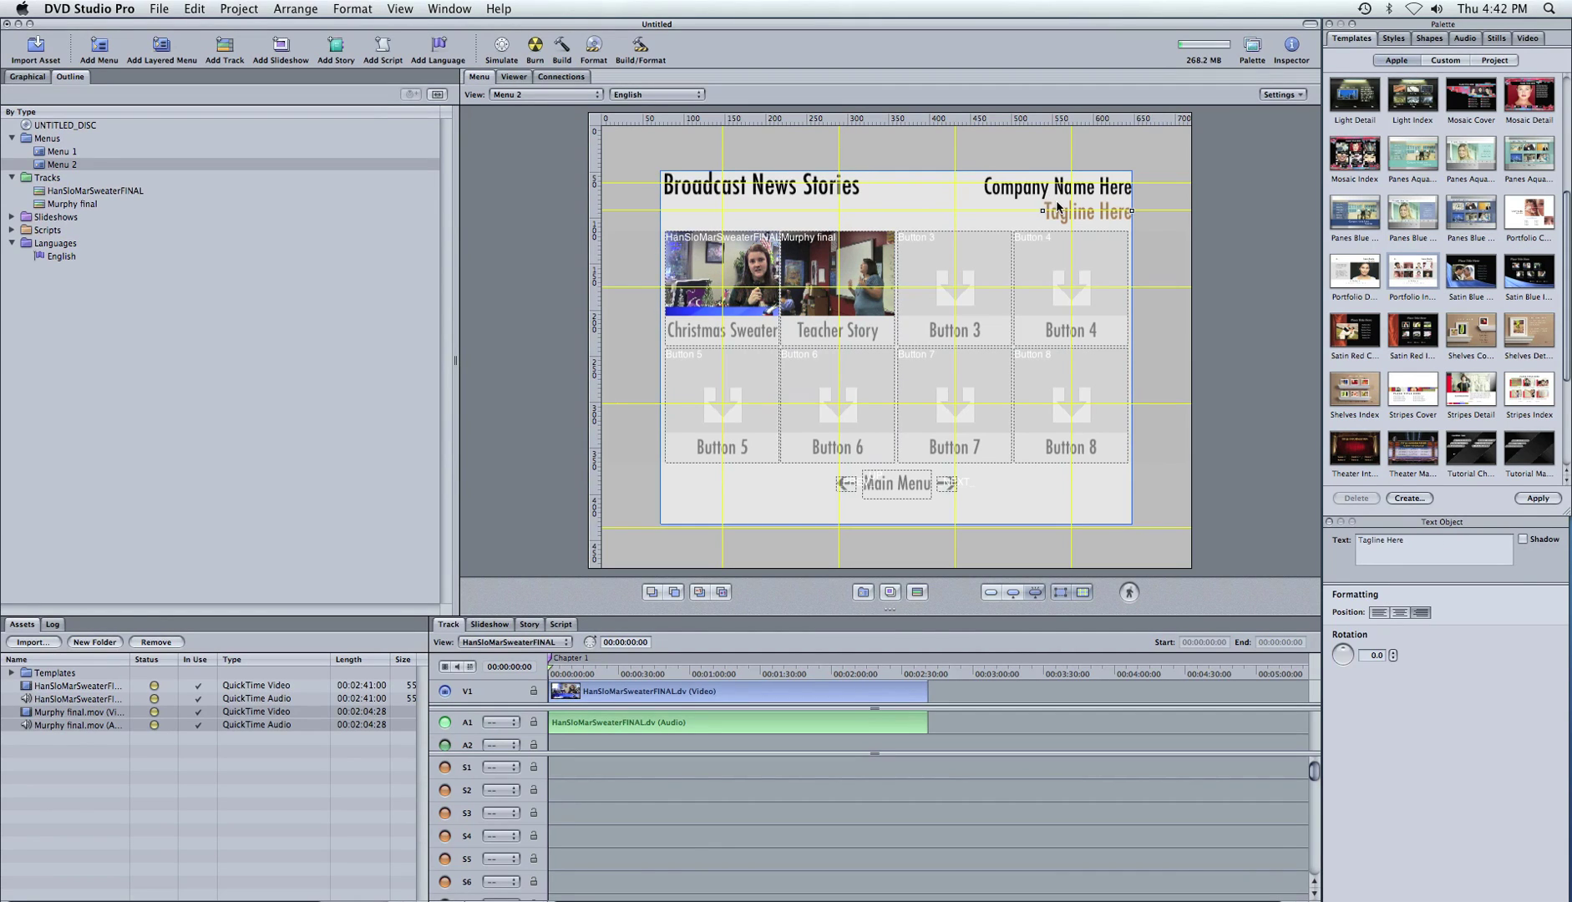
pyautogui.press('Delete')
pyautogui.click(1059, 192)
pyautogui.press('Delete')
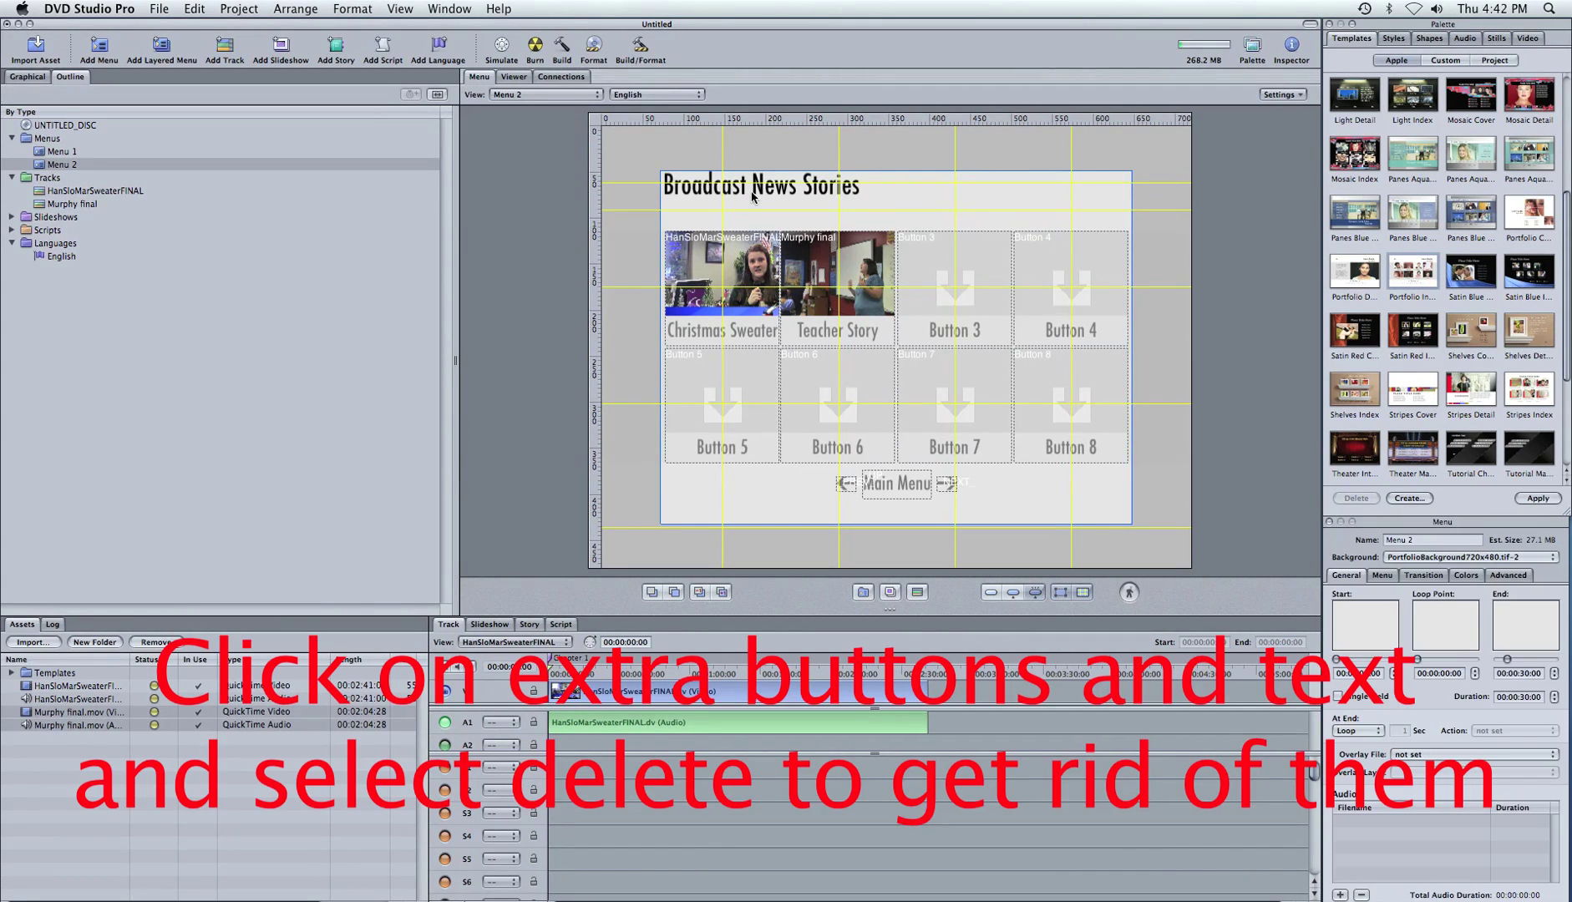
pyautogui.moveTo(789, 201); pyautogui.dragTo(891, 209)
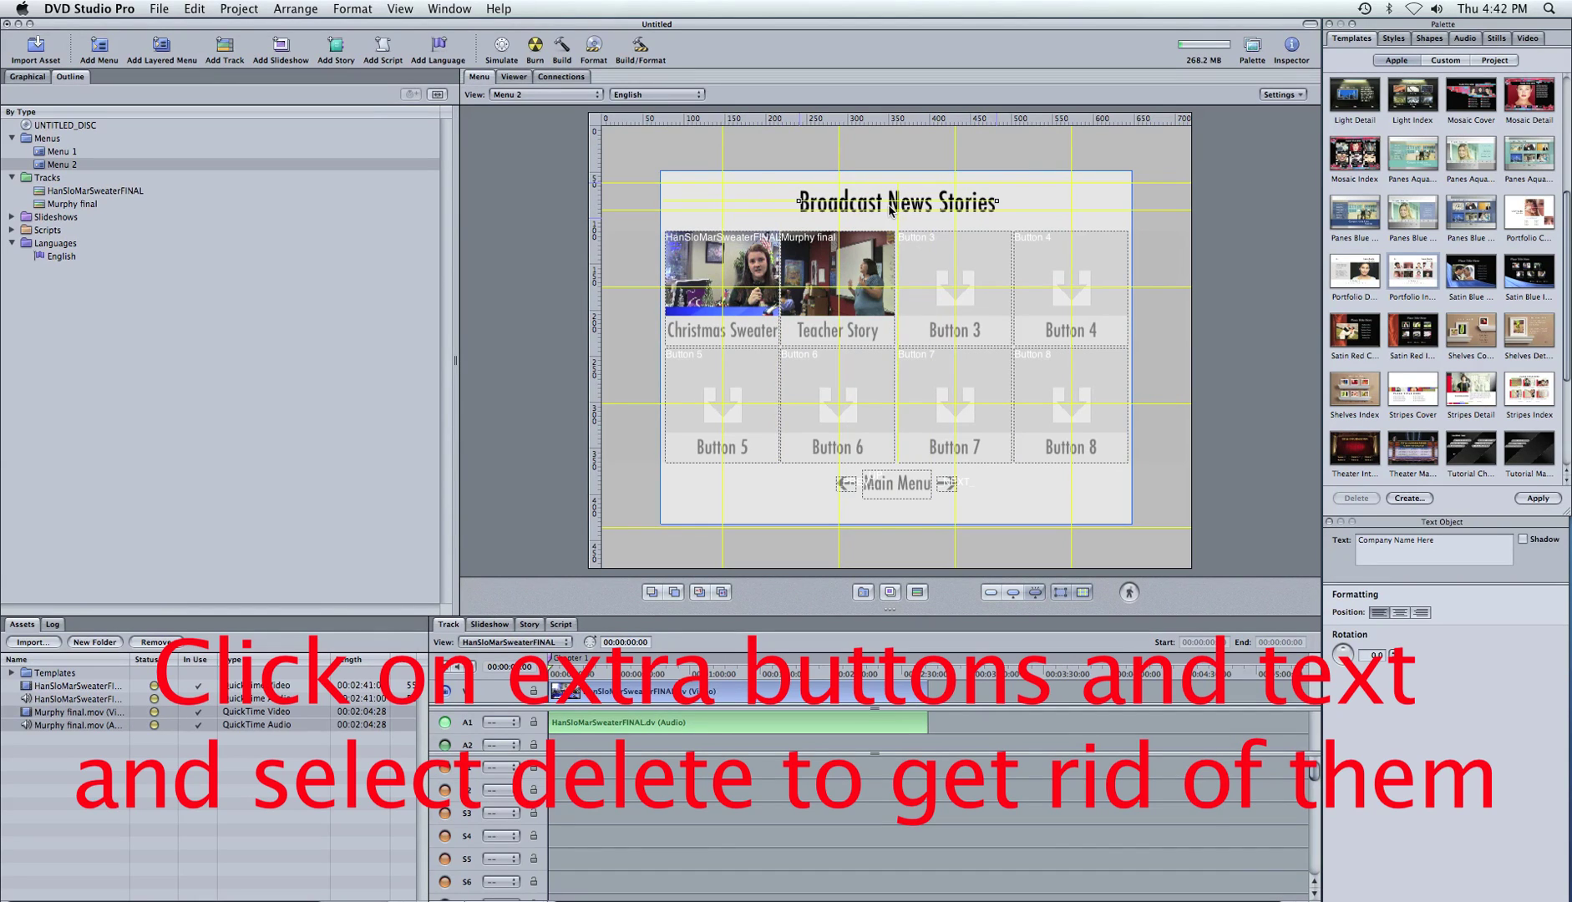
# Delete the unused Buttons 3 to 8 from Menu 2 and space the two video buttons apart across the middle of the menu
pyautogui.click(921, 274)
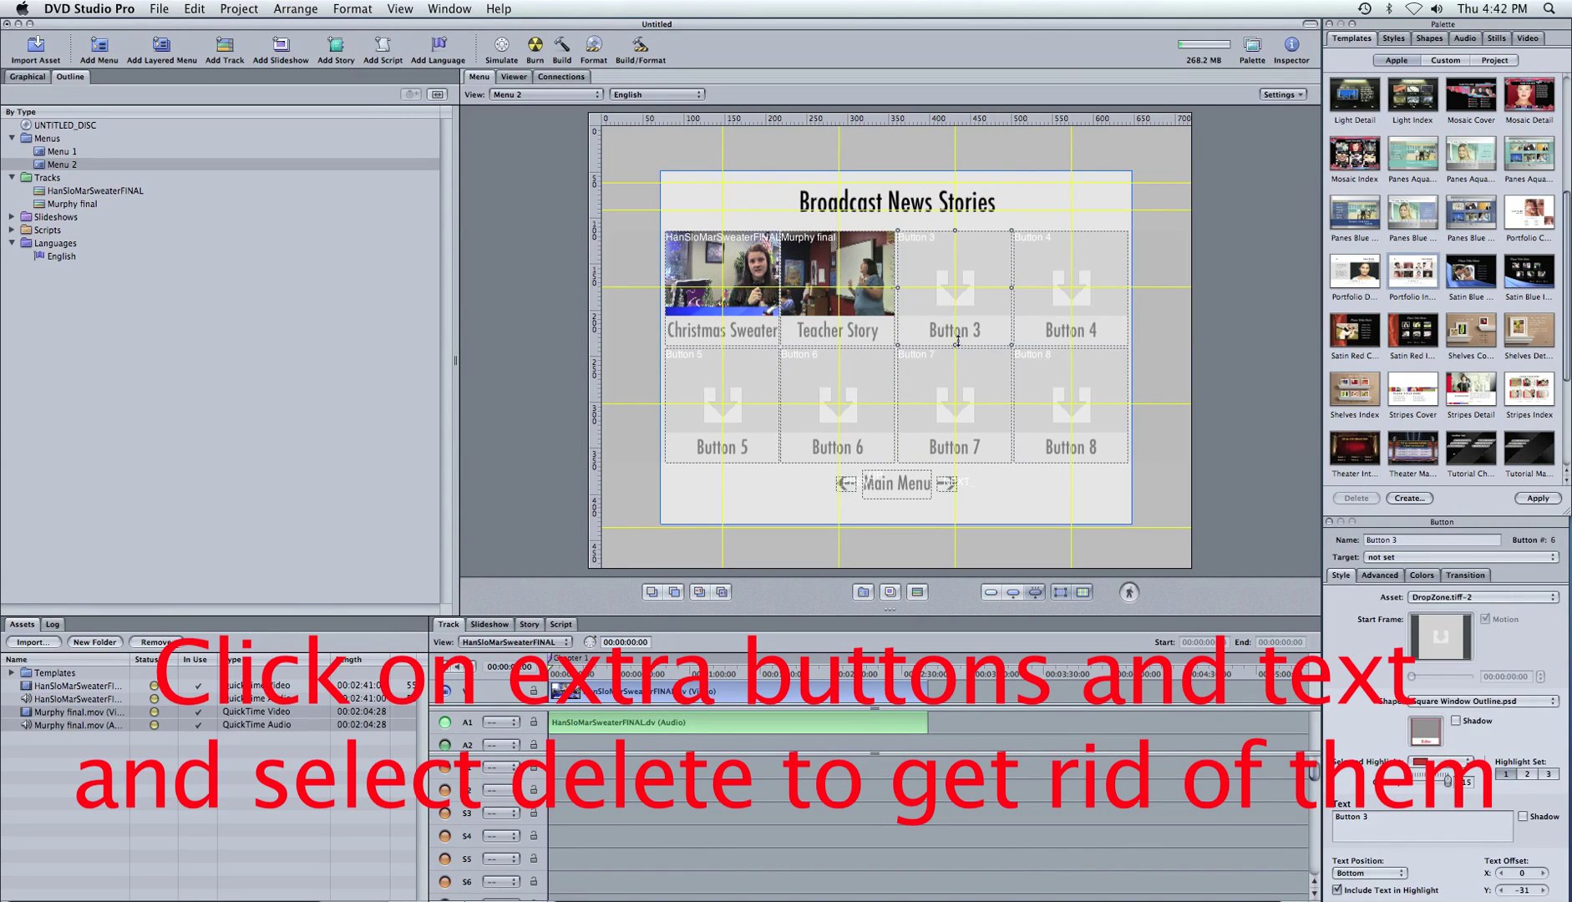
pyautogui.press('Delete')
pyautogui.click(1024, 336)
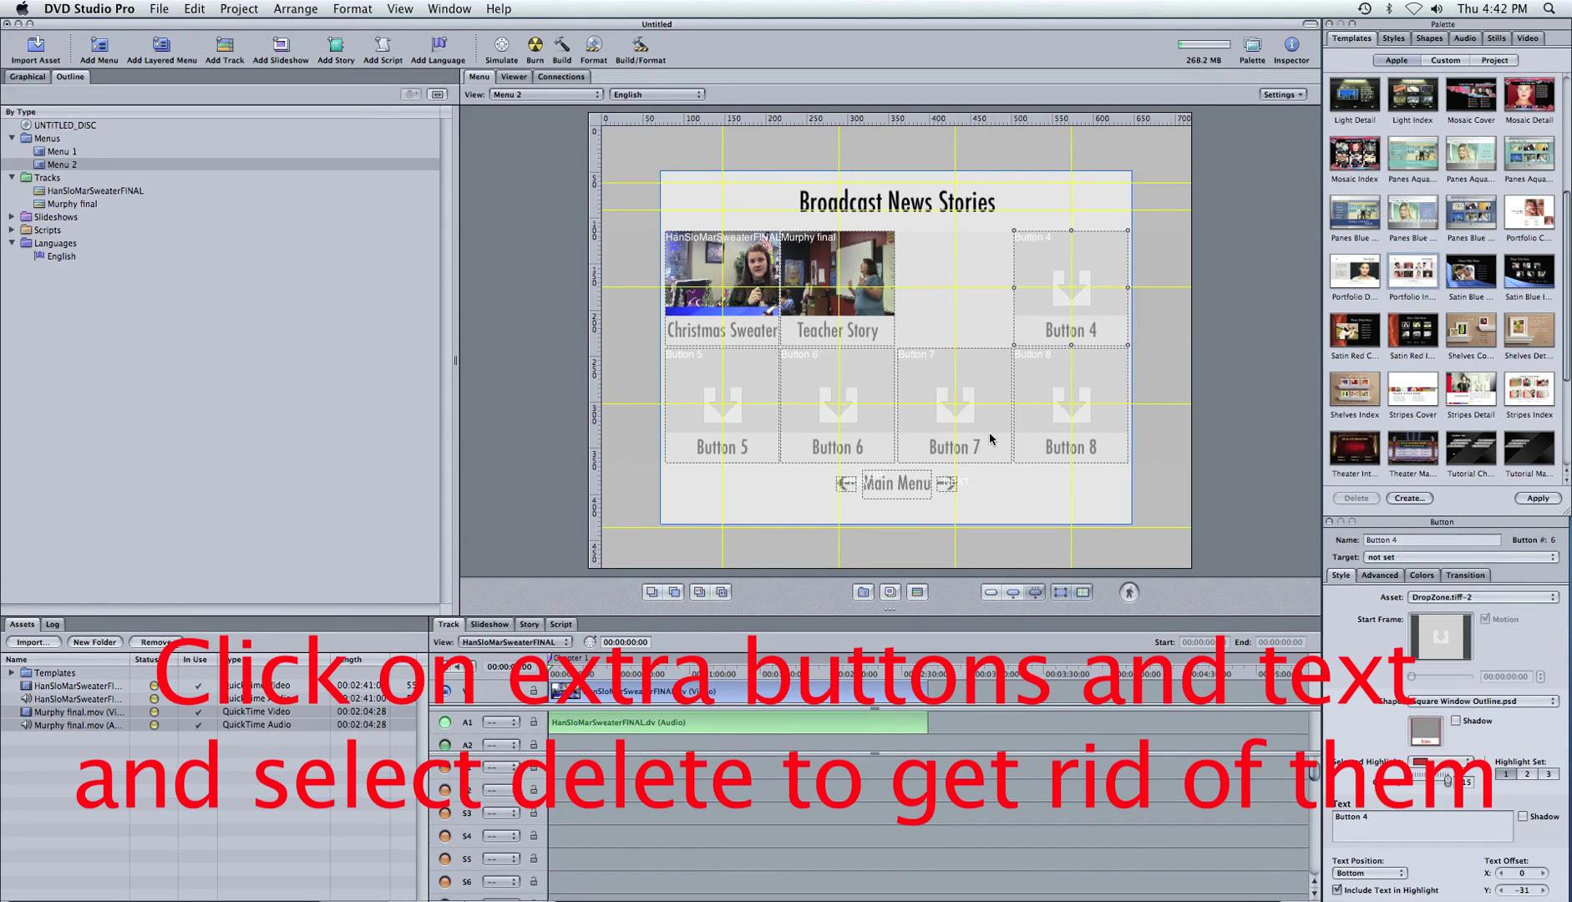
pyautogui.press('Delete')
pyautogui.press('Delete')
pyautogui.press('Delete')
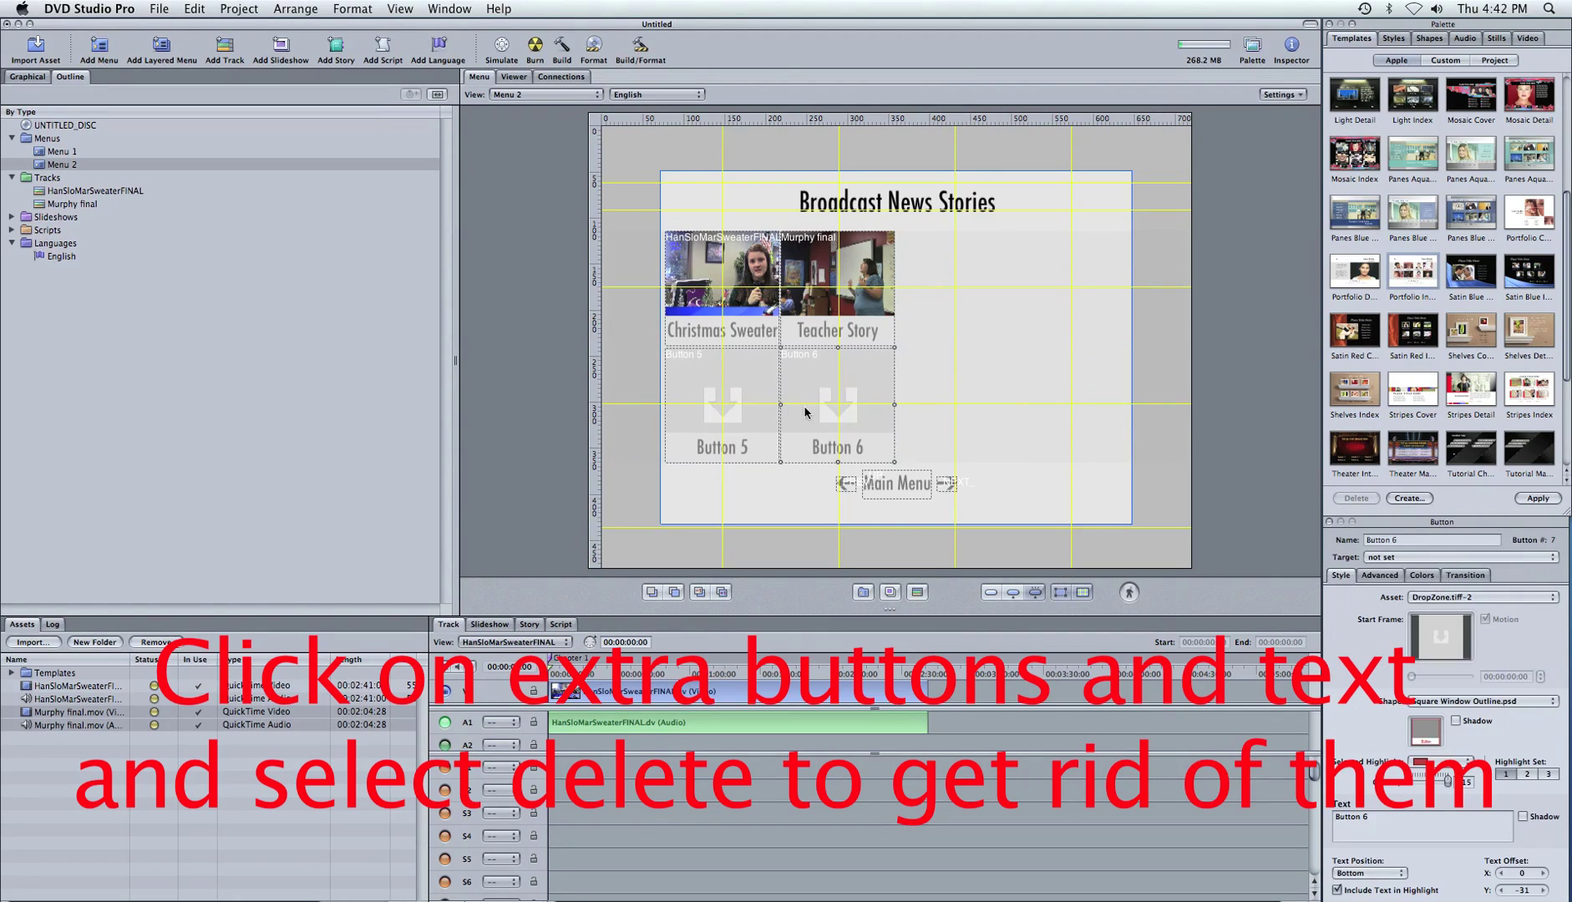
pyautogui.press('Delete')
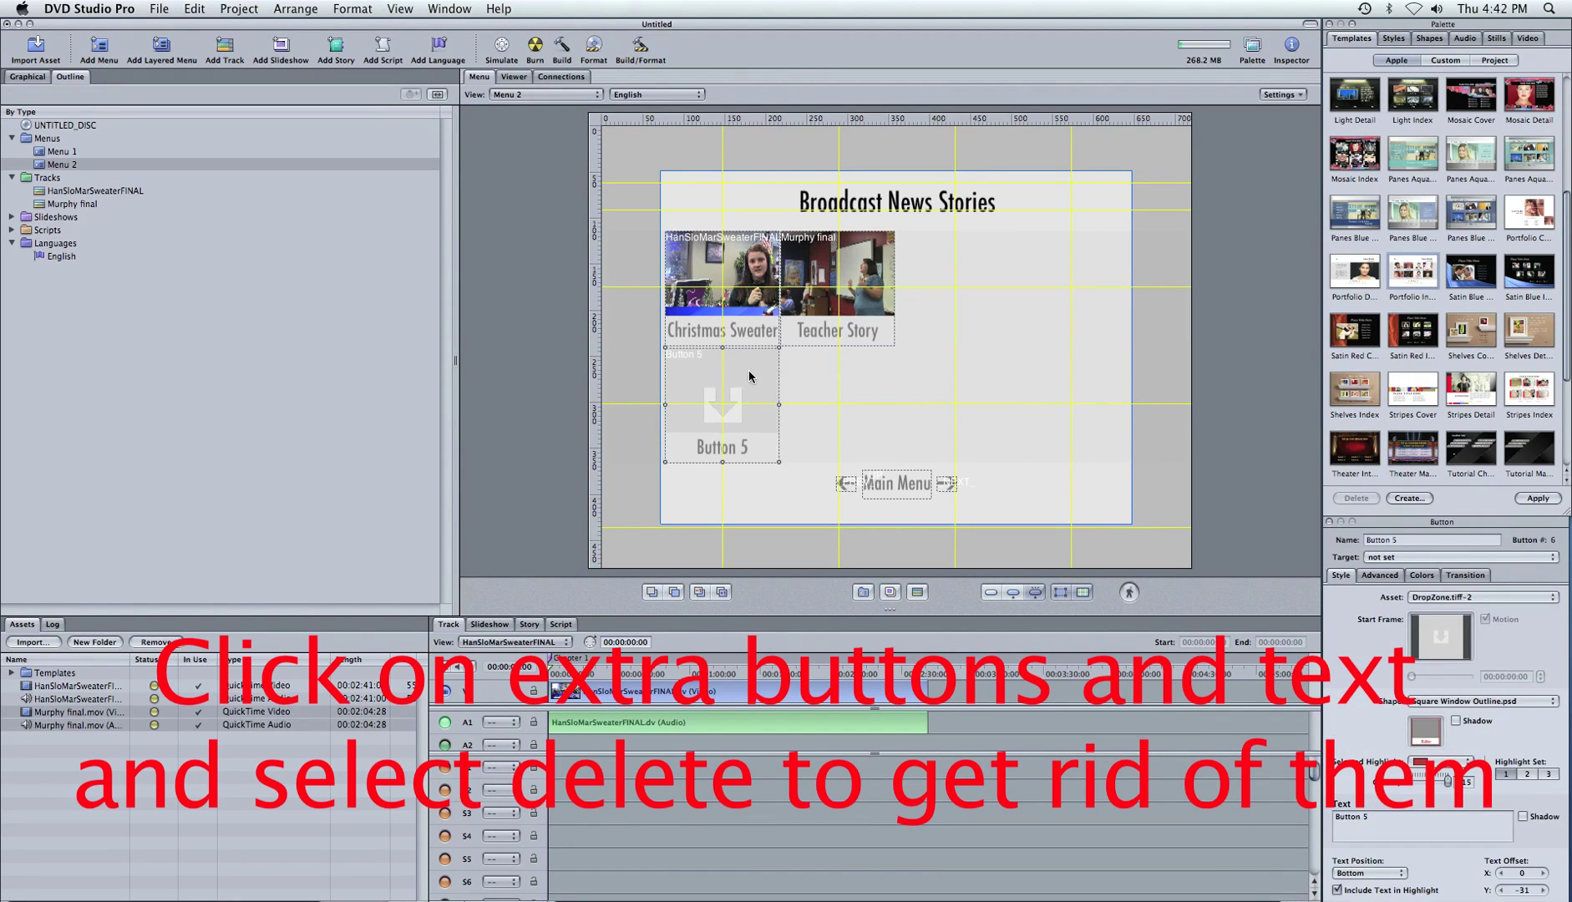
pyautogui.press('Delete')
pyautogui.moveTo(830, 315); pyautogui.dragTo(1013, 375)
pyautogui.moveTo(722, 274); pyautogui.dragTo(779, 329)
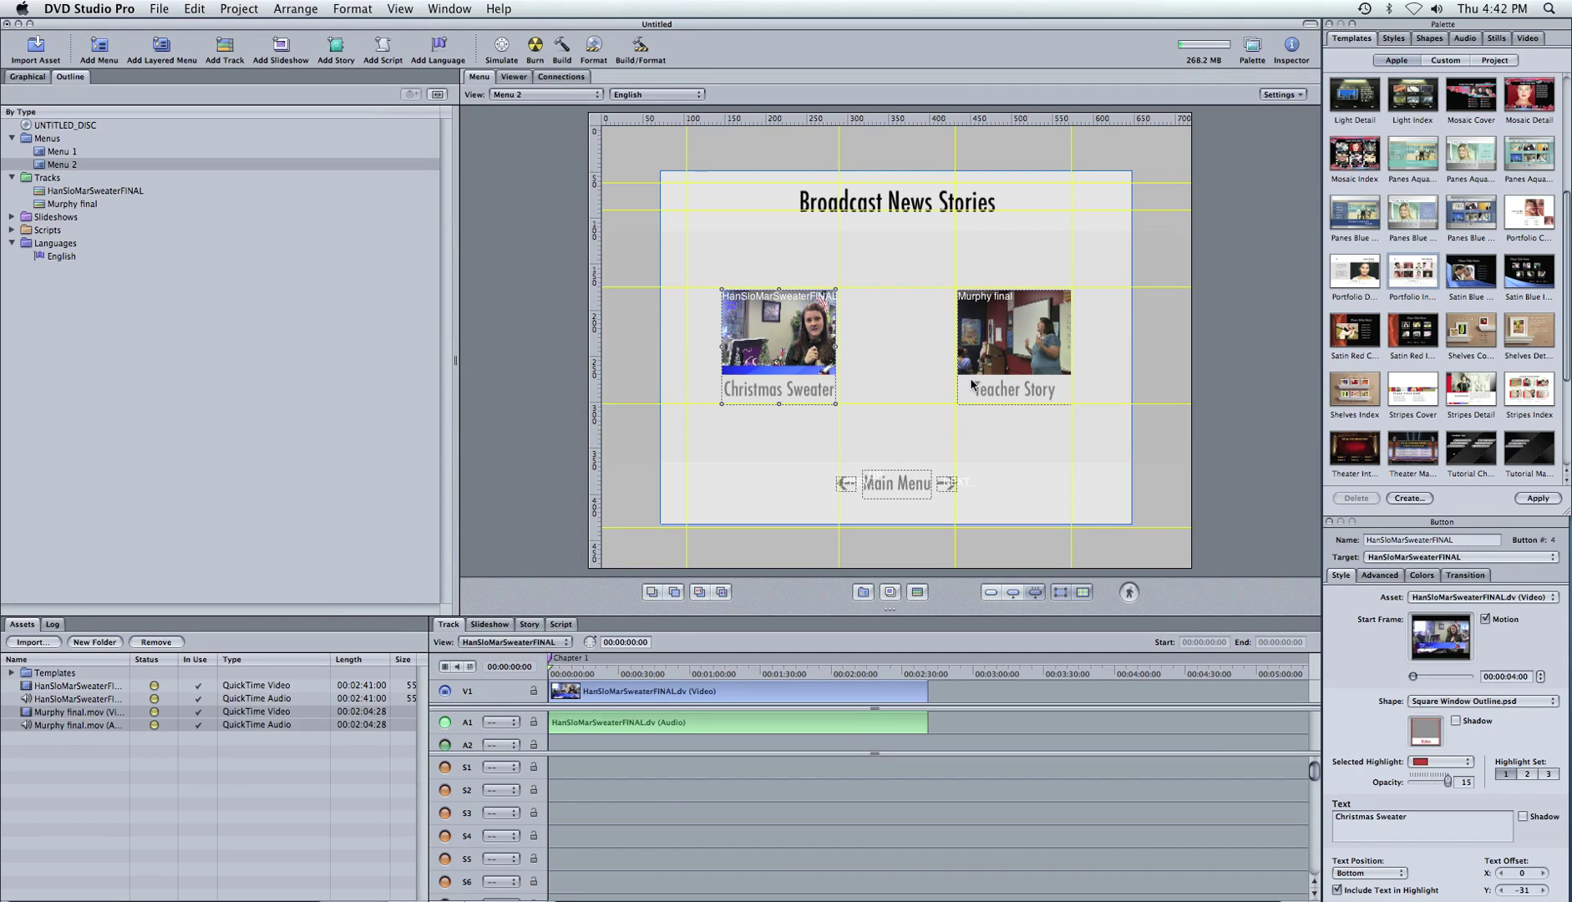
# Set the display mode of Menu 1 to 16:9 Letterbox
pyautogui.click(59, 151)
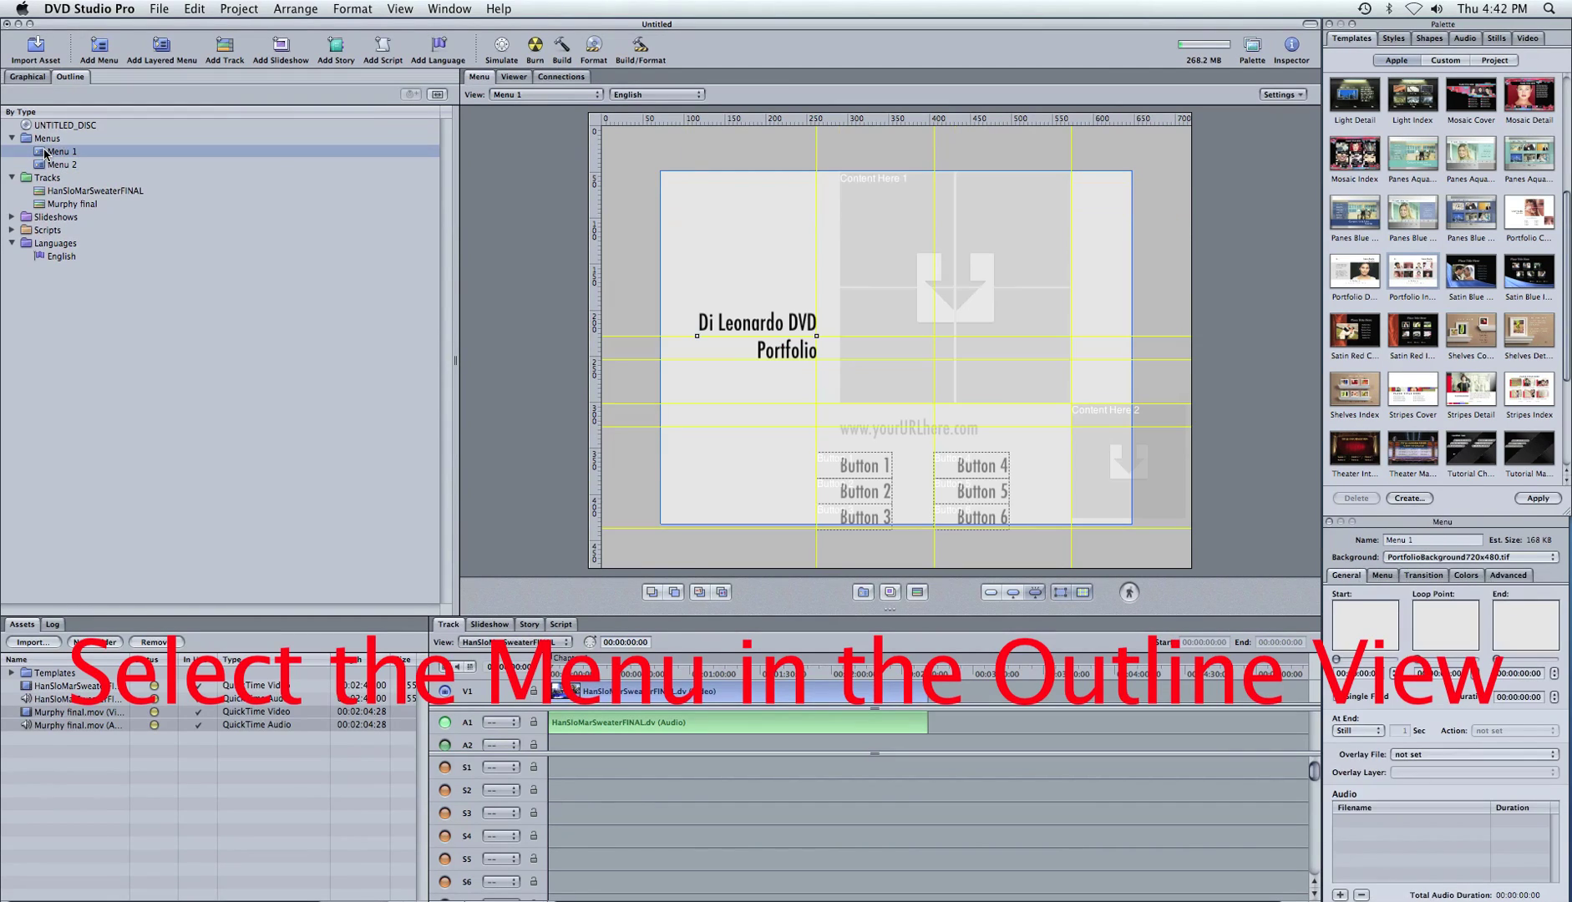
pyautogui.click(1382, 576)
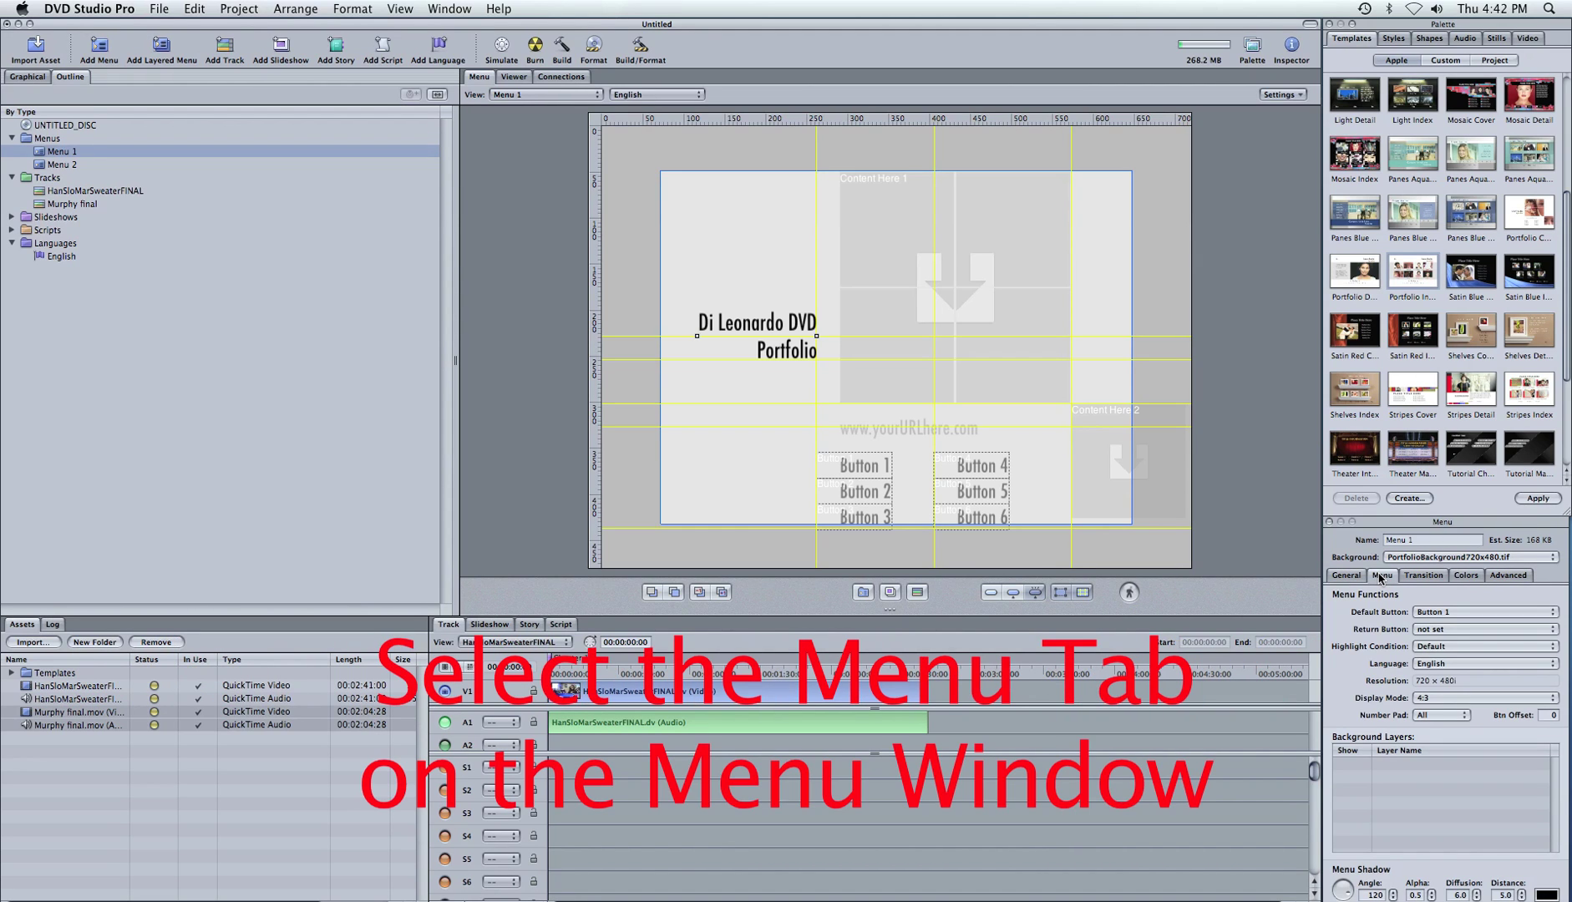
pyautogui.click(1434, 700)
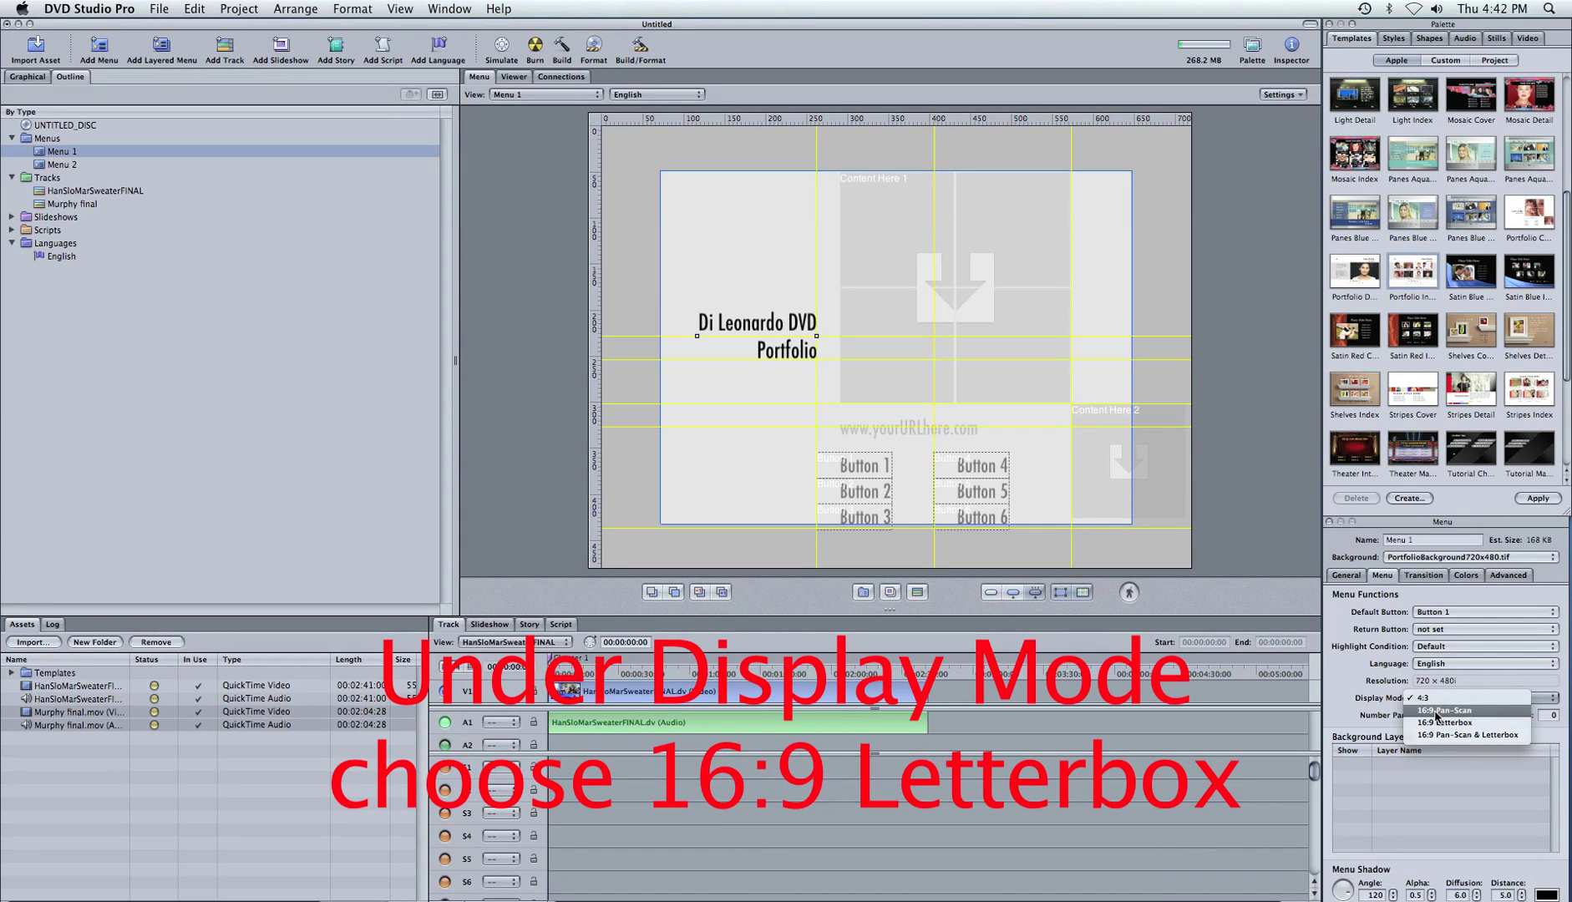
pyautogui.click(1438, 721)
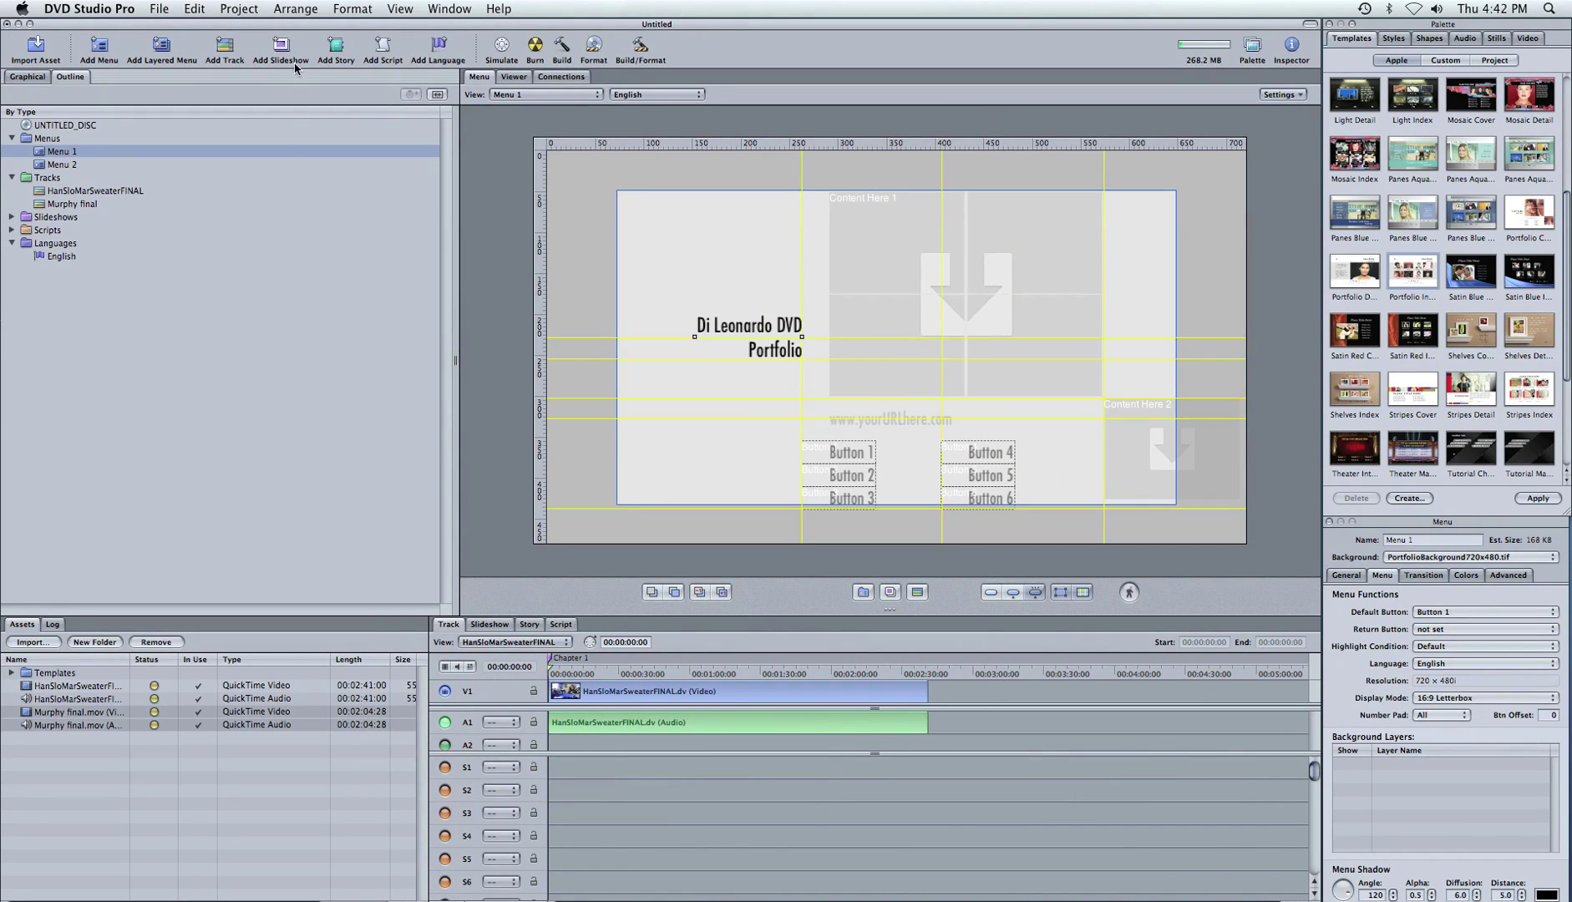
# Set the display mode of Menu 2 to 16:9 Letterbox and check the display mode of both video tracks
pyautogui.click(68, 164)
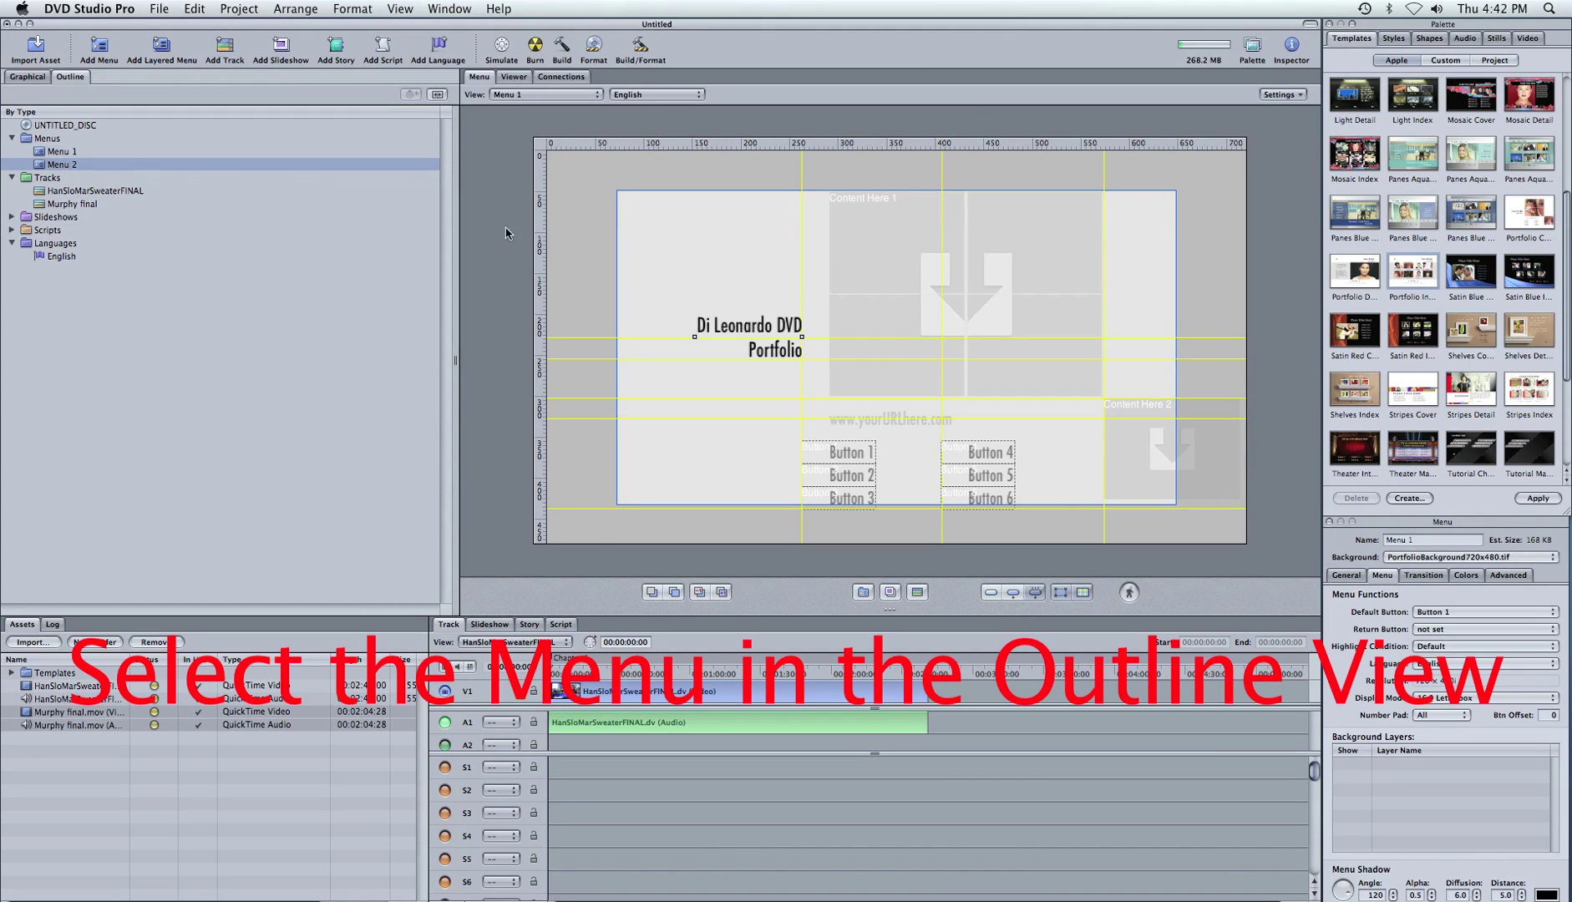
pyautogui.click(1448, 698)
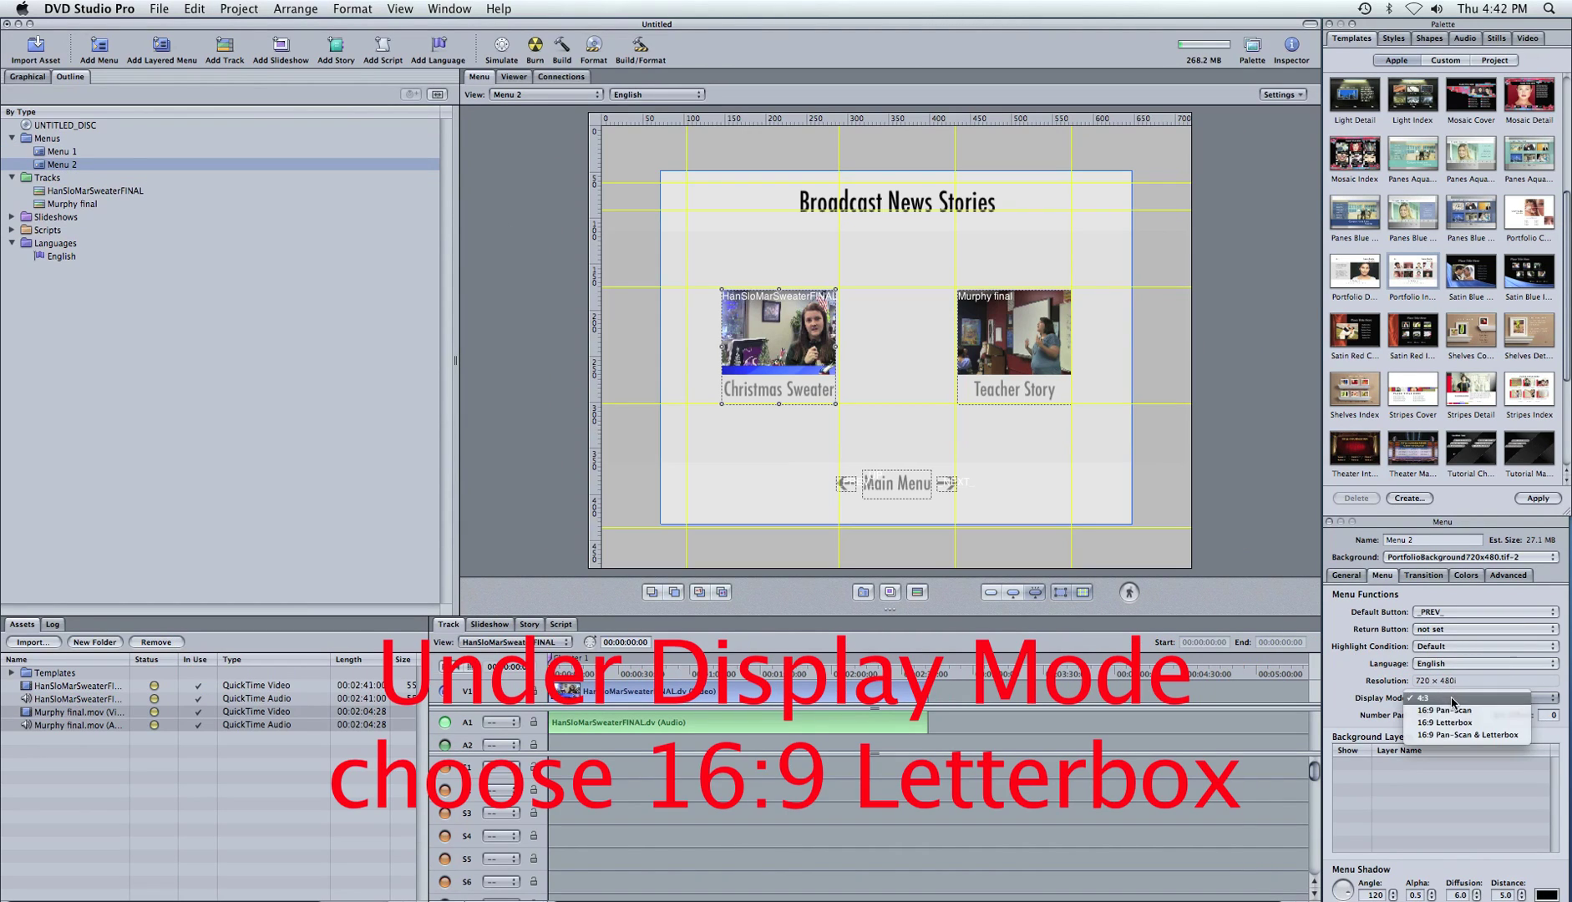
pyautogui.click(1455, 721)
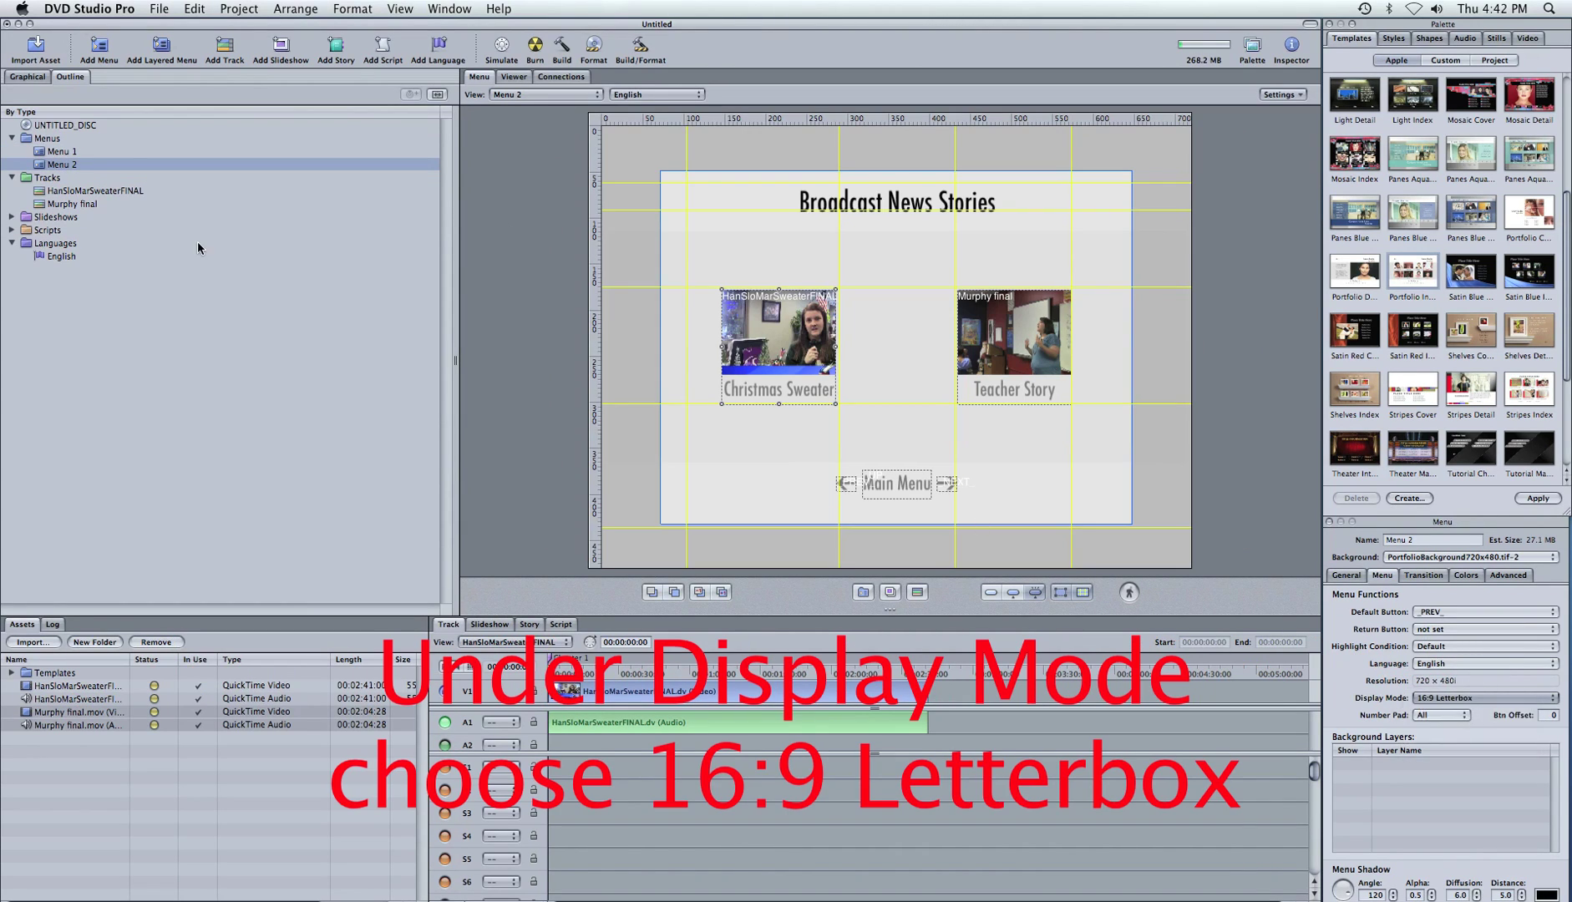
pyautogui.click(71, 193)
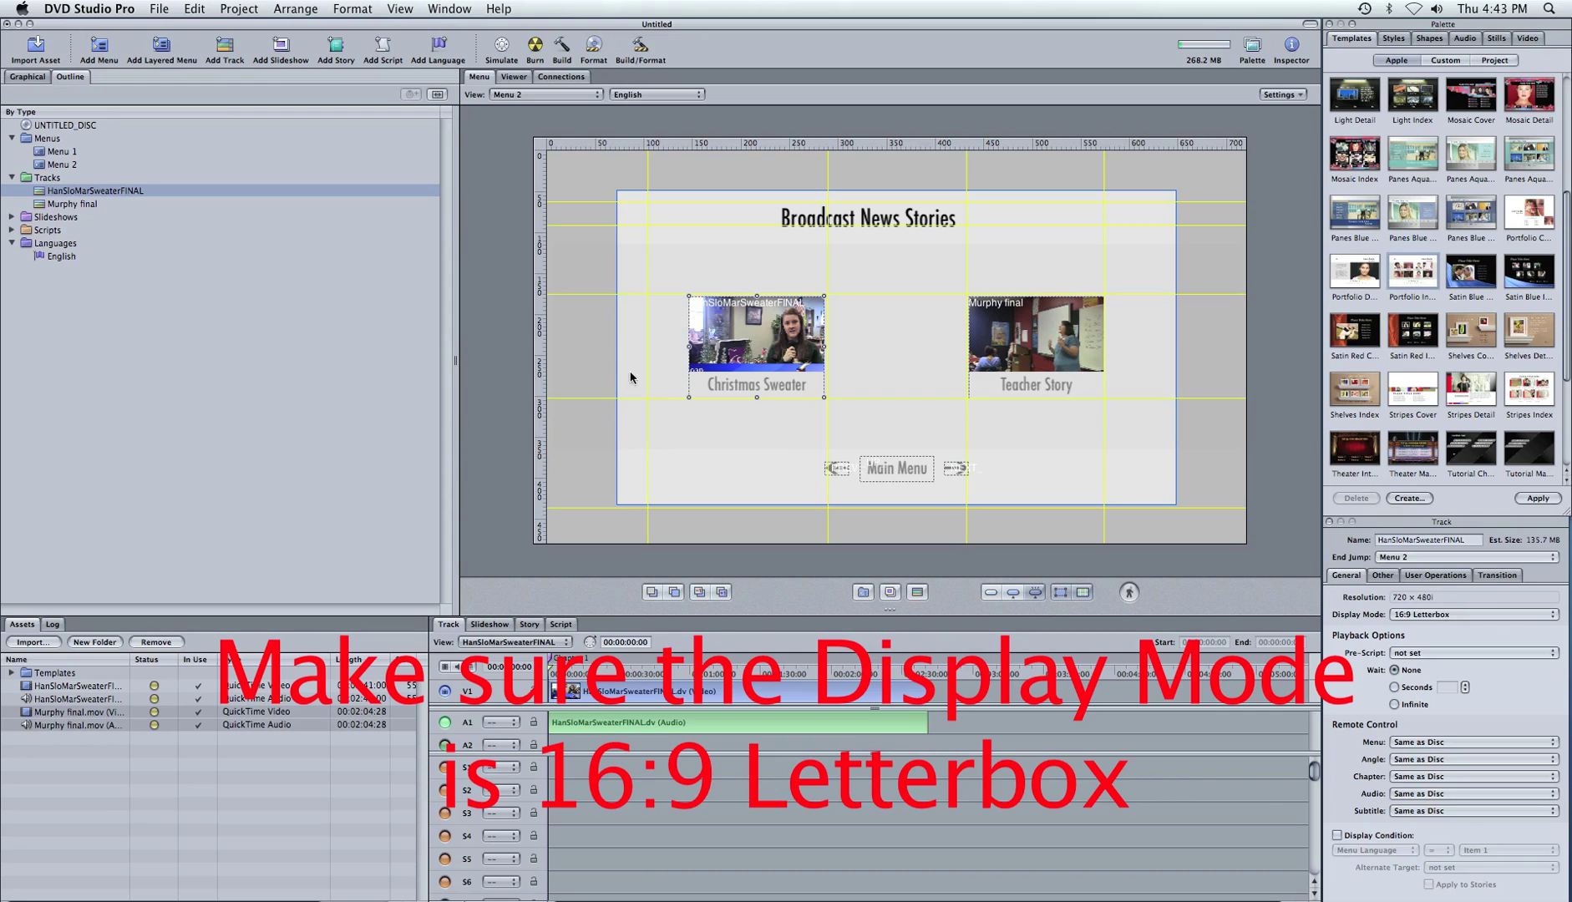
pyautogui.click(97, 205)
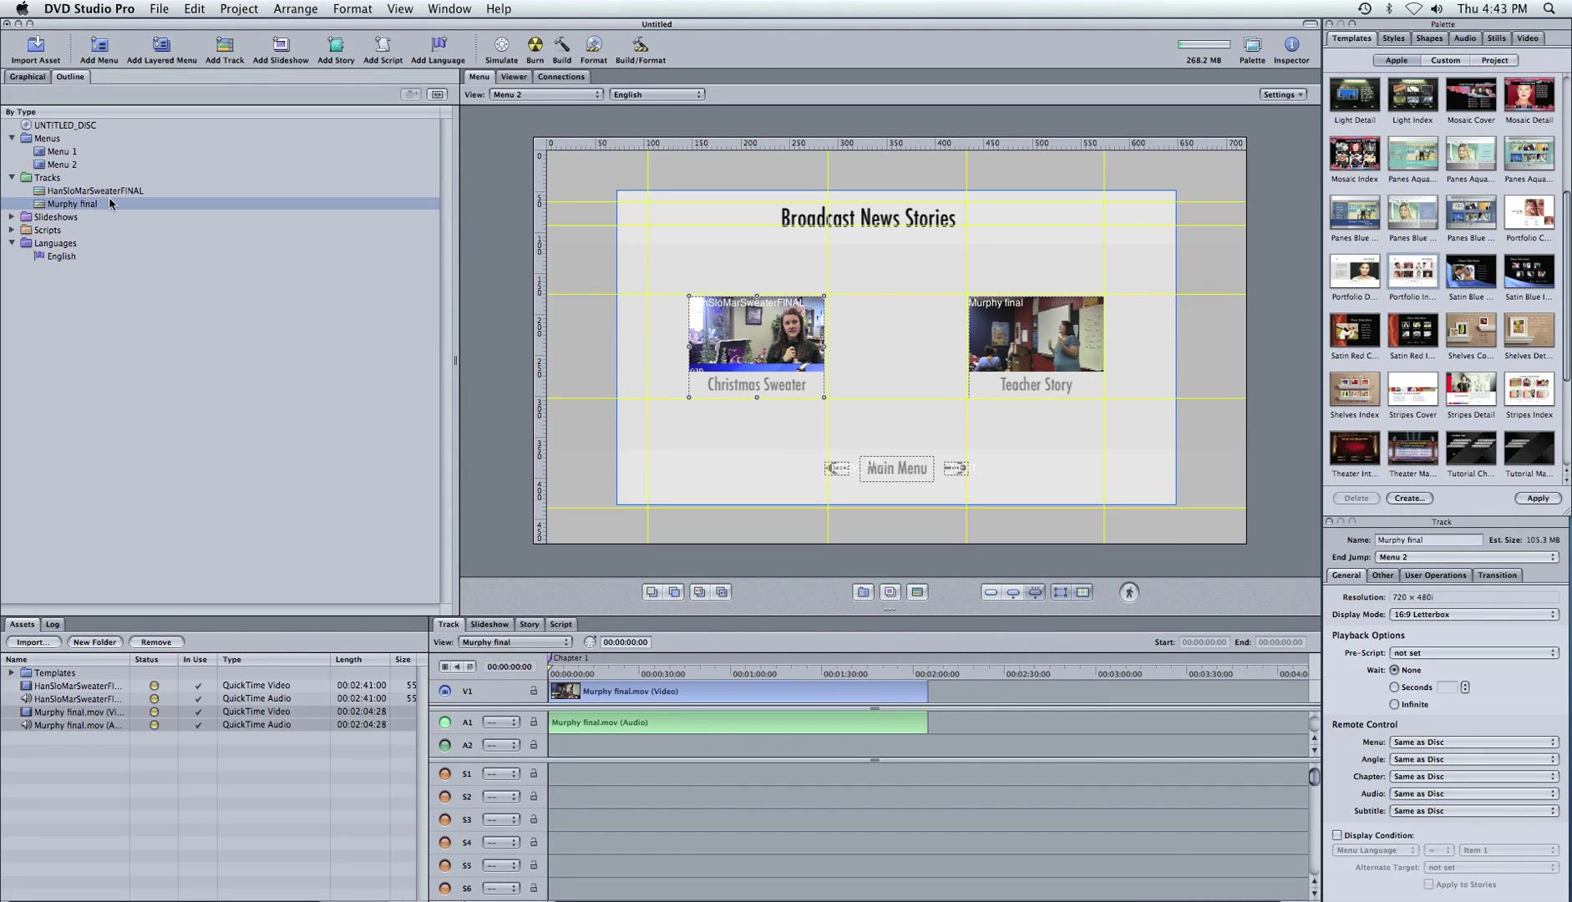
# Delete the unused Buttons 2 to 6 from Menu 1, keeping only Button 1
pyautogui.click(62, 151)
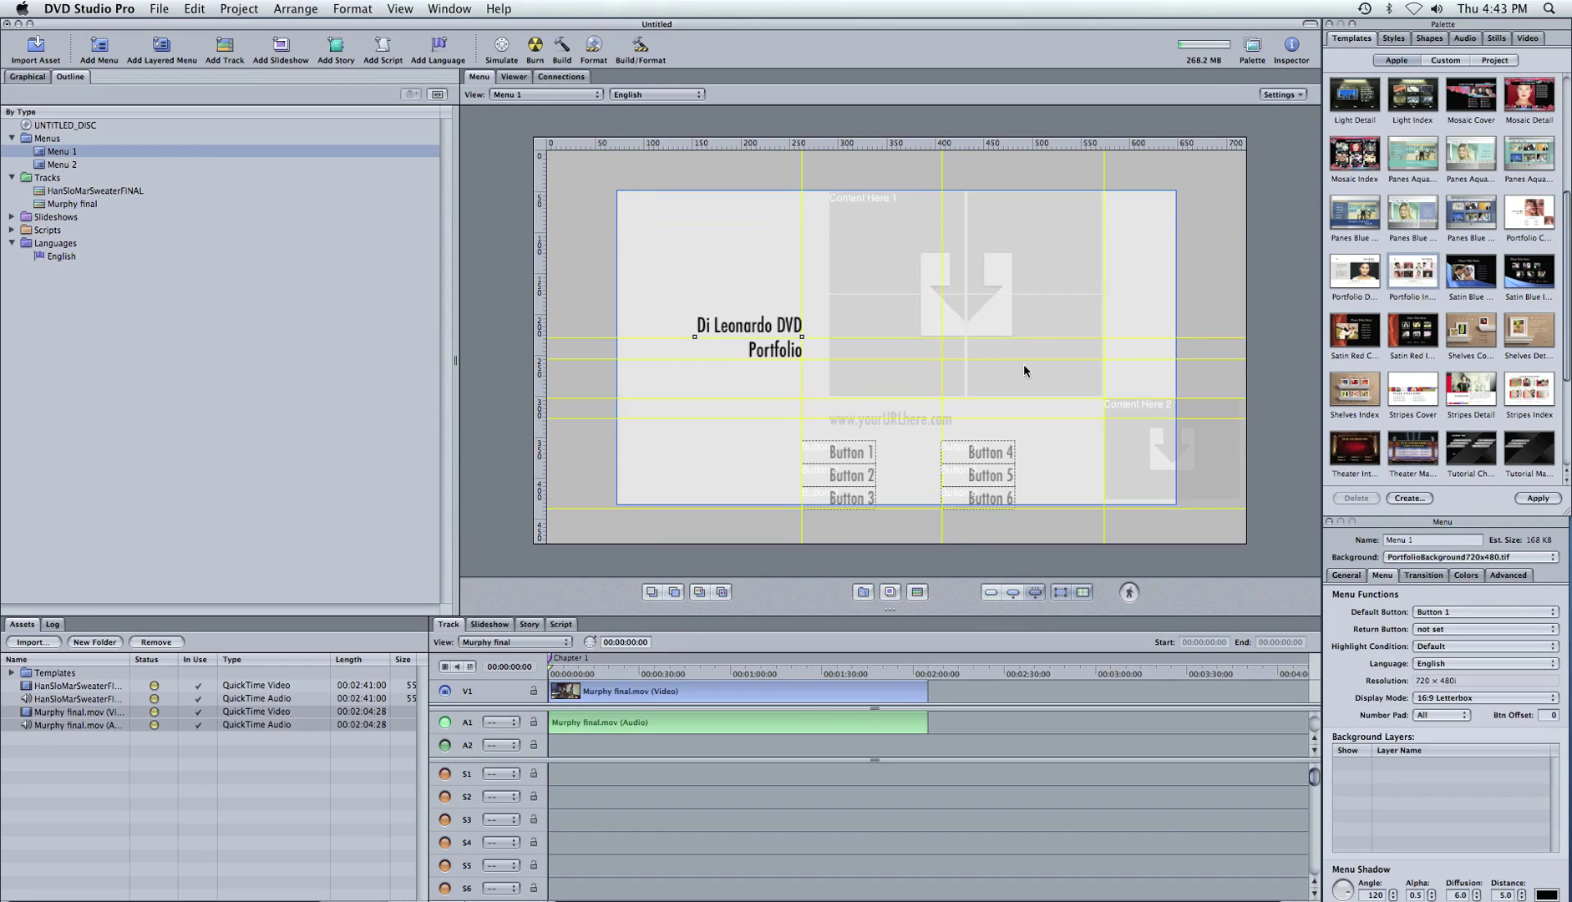
pyautogui.click(836, 470)
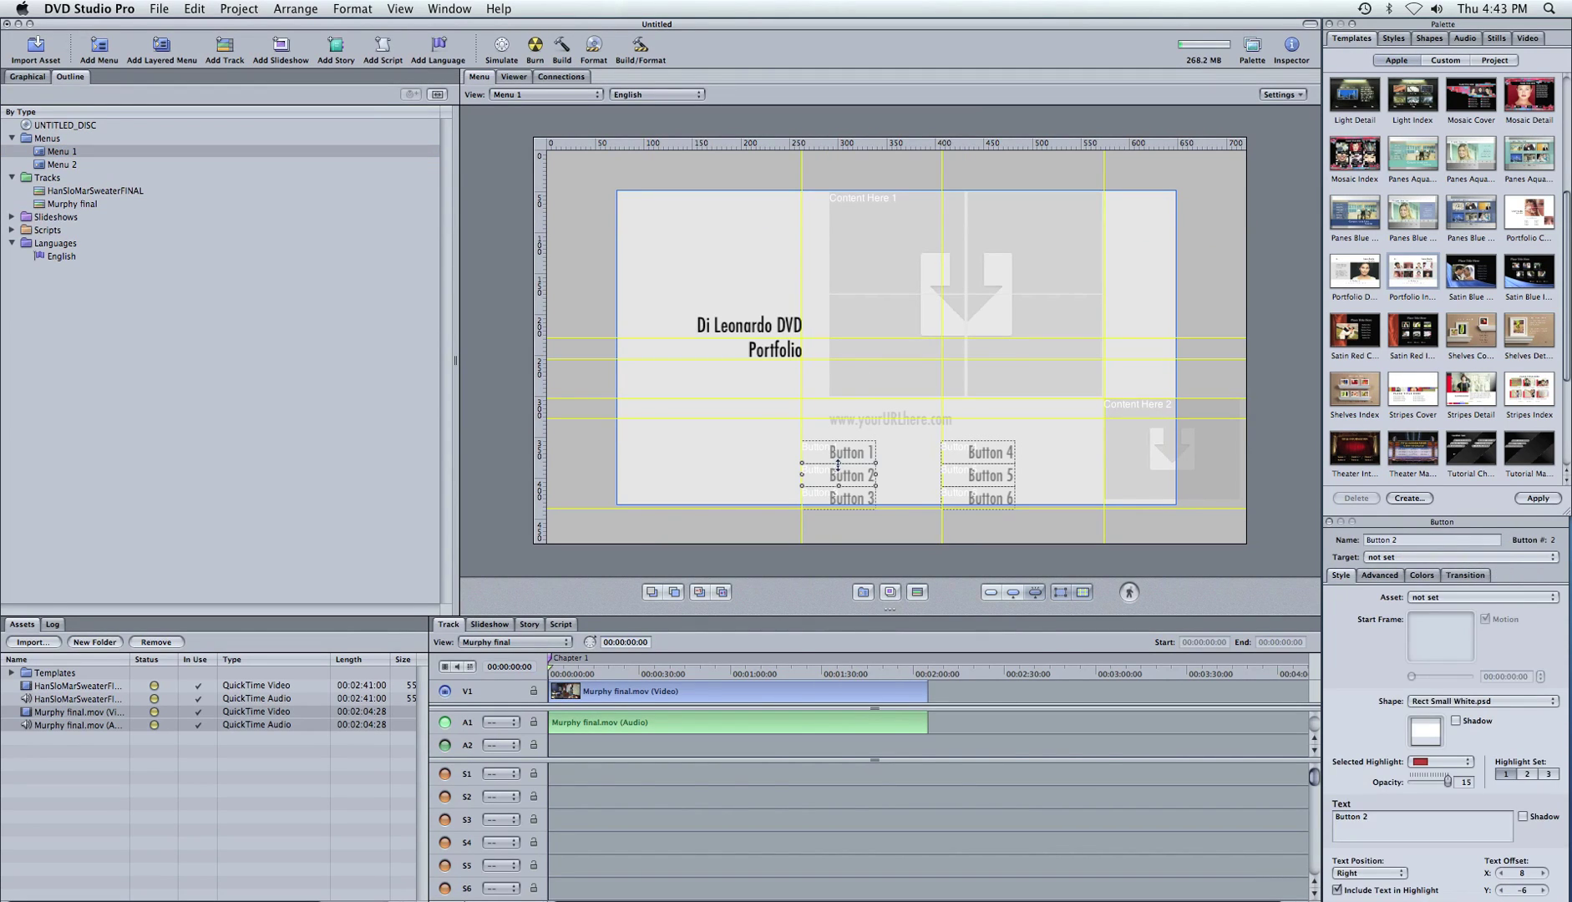
pyautogui.press('Delete')
pyautogui.click(858, 495)
pyautogui.press('Delete')
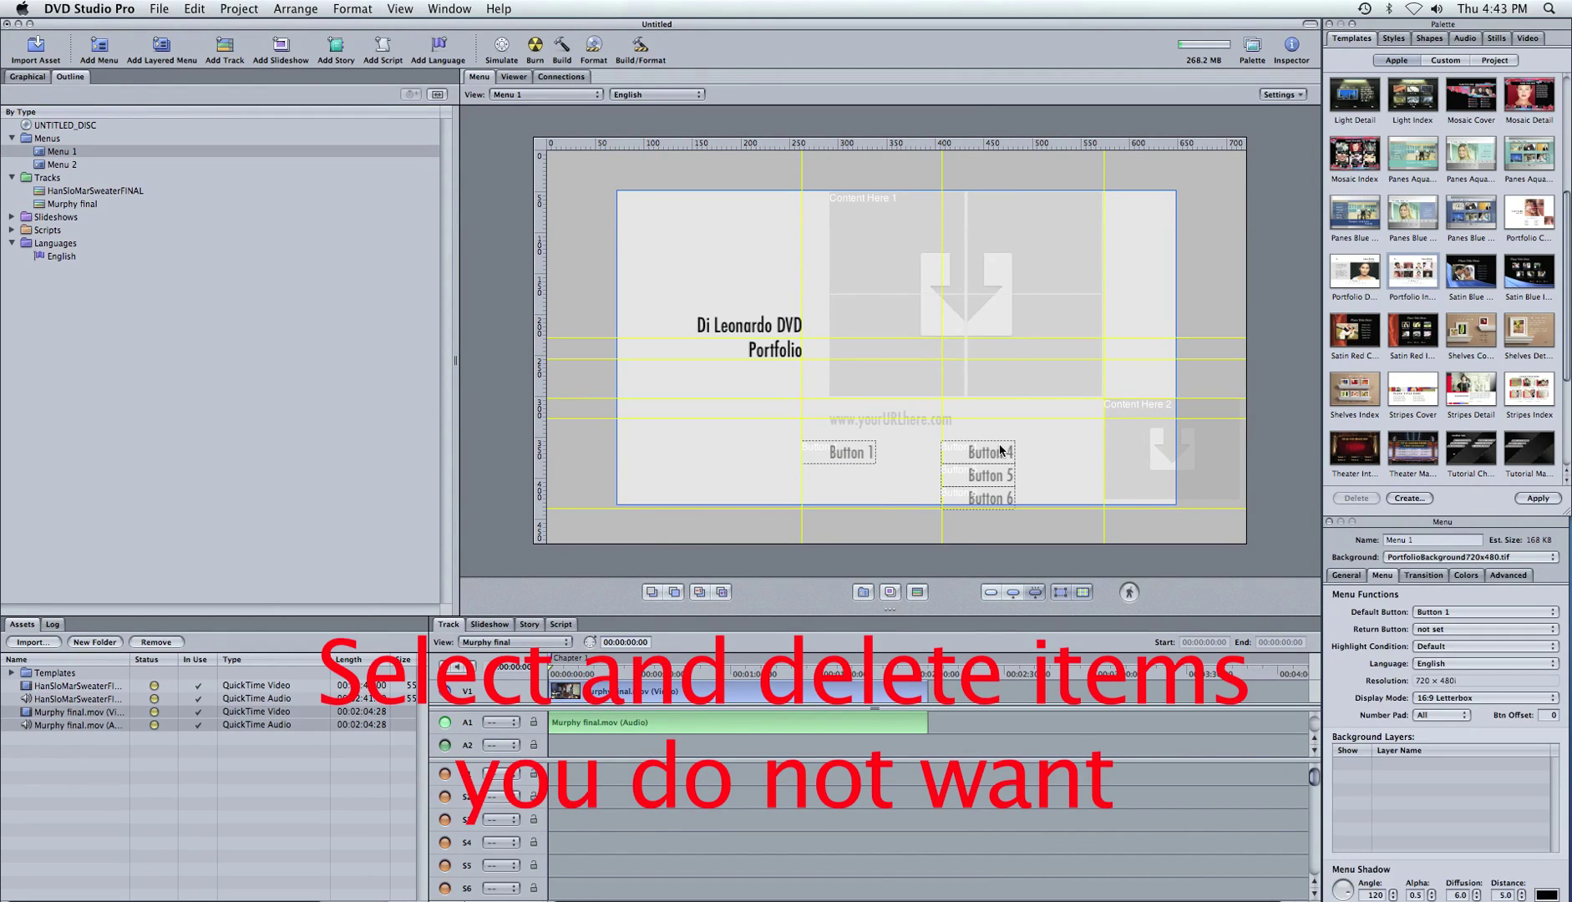
pyautogui.click(999, 452)
pyautogui.press('Delete')
pyautogui.click(994, 498)
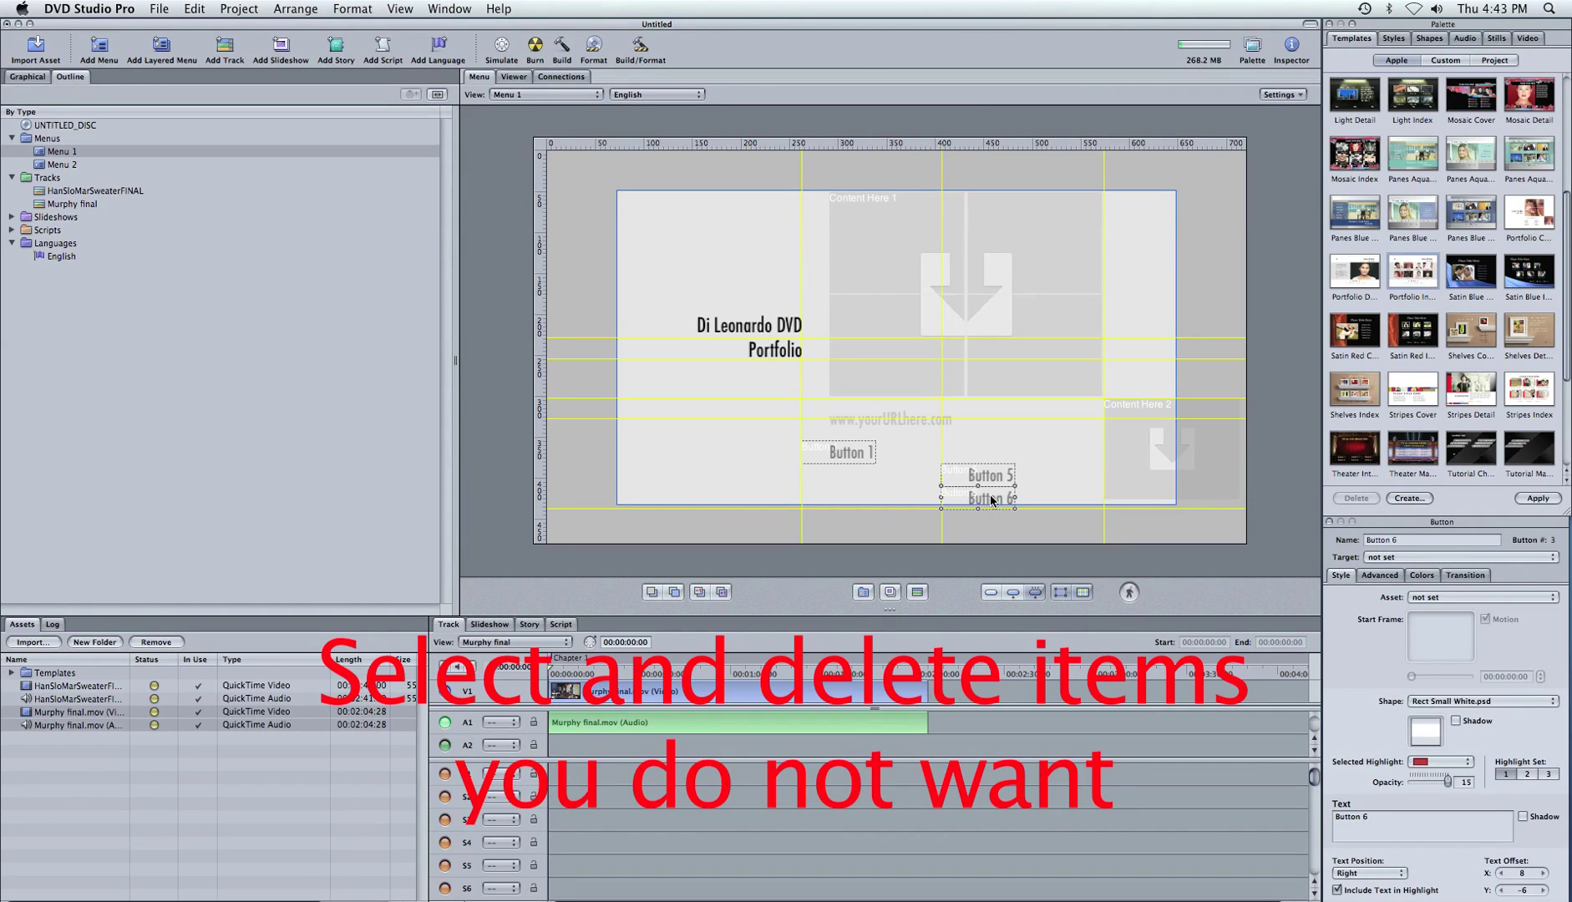
pyautogui.press('Delete')
pyautogui.click(959, 476)
pyautogui.press('Delete')
# Move Button 1 on Menu 1 beneath the center of the large drop zone and label it "Broadcast Stories"
pyautogui.moveTo(840, 453); pyautogui.dragTo(912, 458)
pyautogui.doubleClick(916, 464)
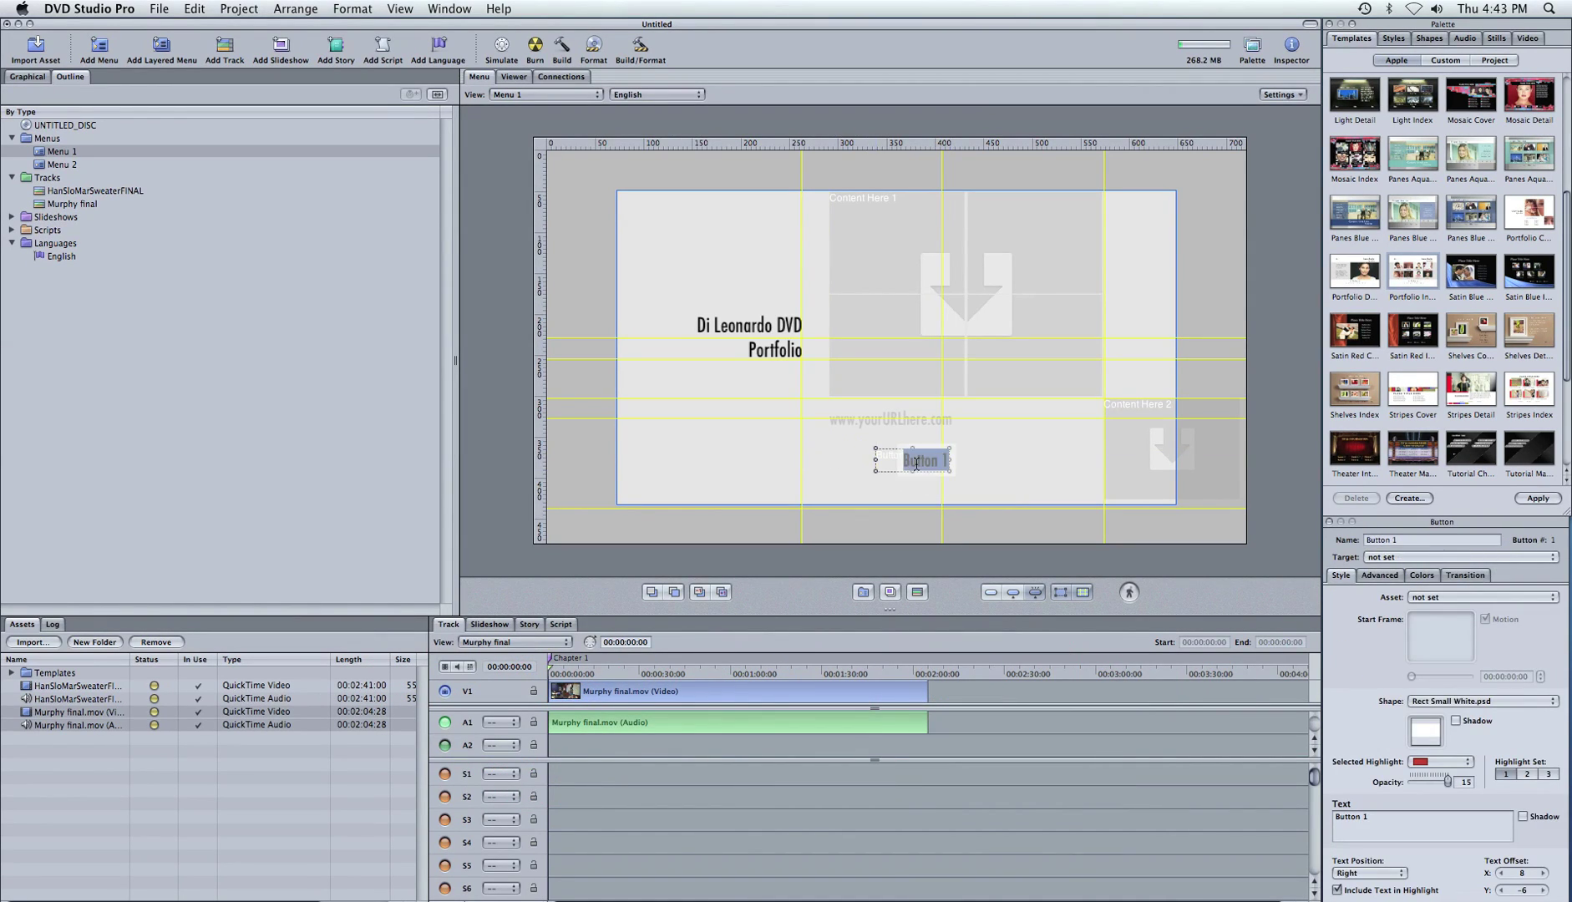
pyautogui.write('Broadcast Stories')
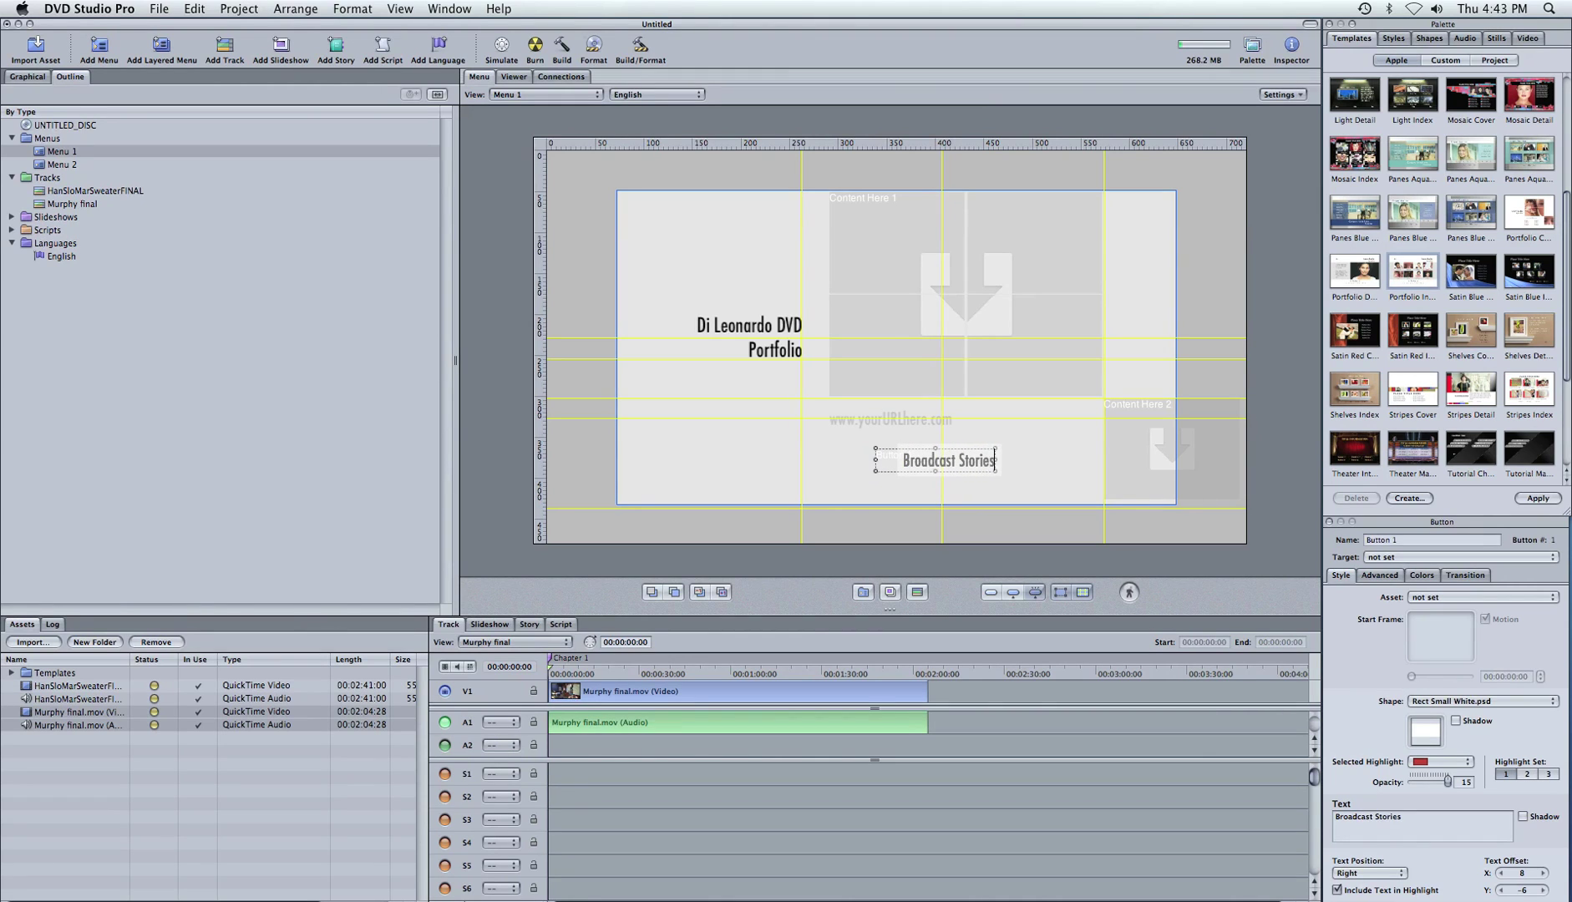
pyautogui.click(887, 489)
# Set the target of the "Broadcast Stories" button to Menu 2 and shift the button slightly lower on Menu 1
pyautogui.click(911, 465)
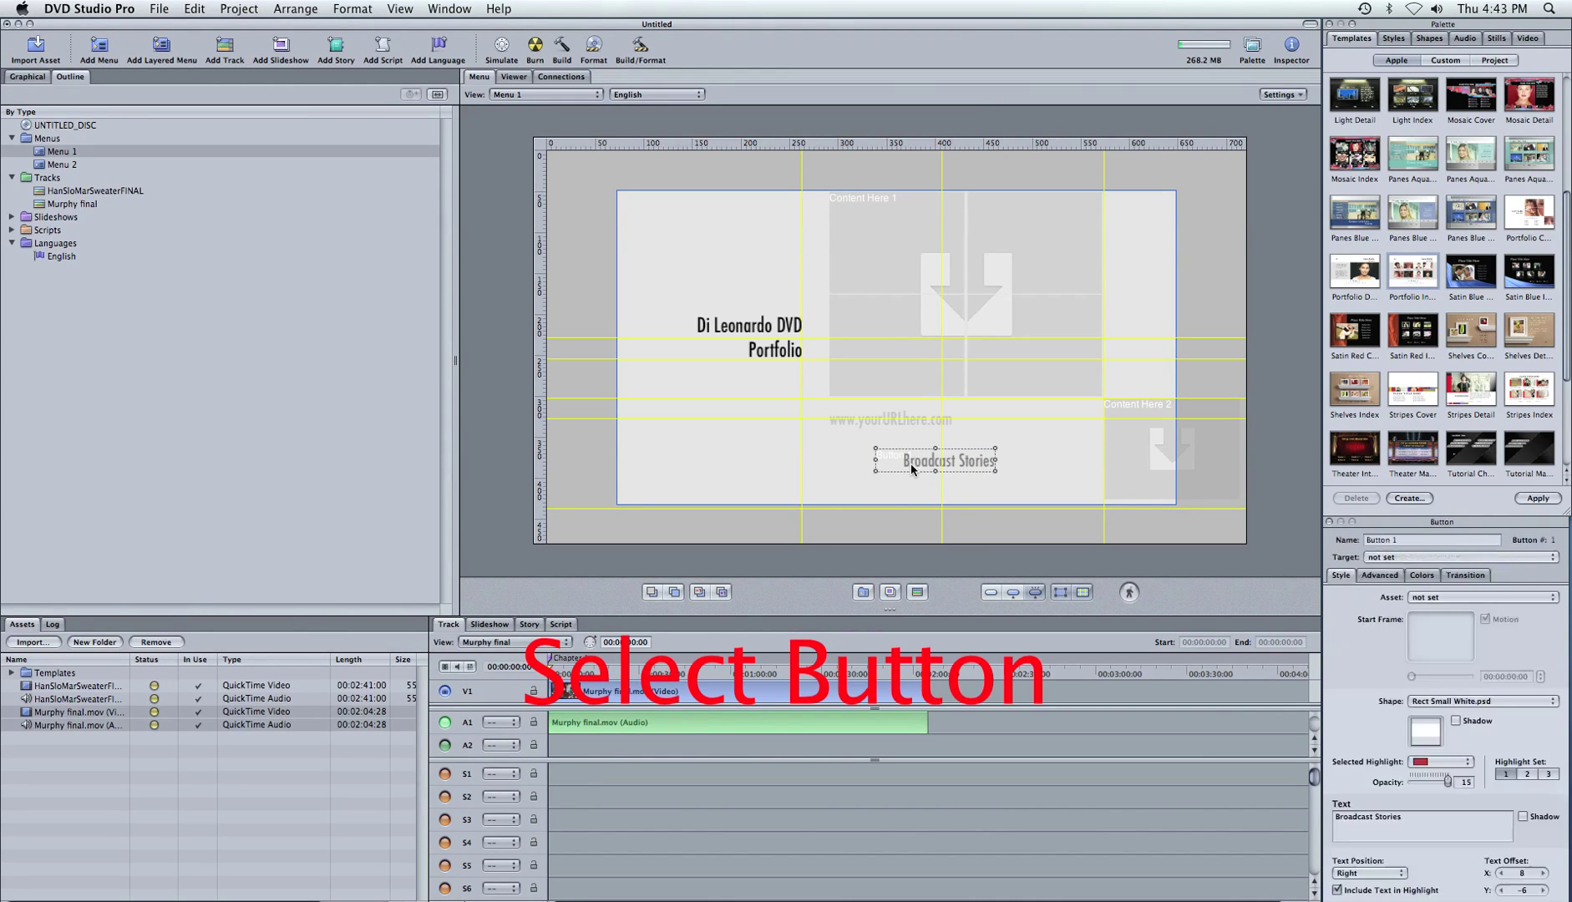
pyautogui.click(1385, 558)
pyautogui.moveTo(1394, 581)
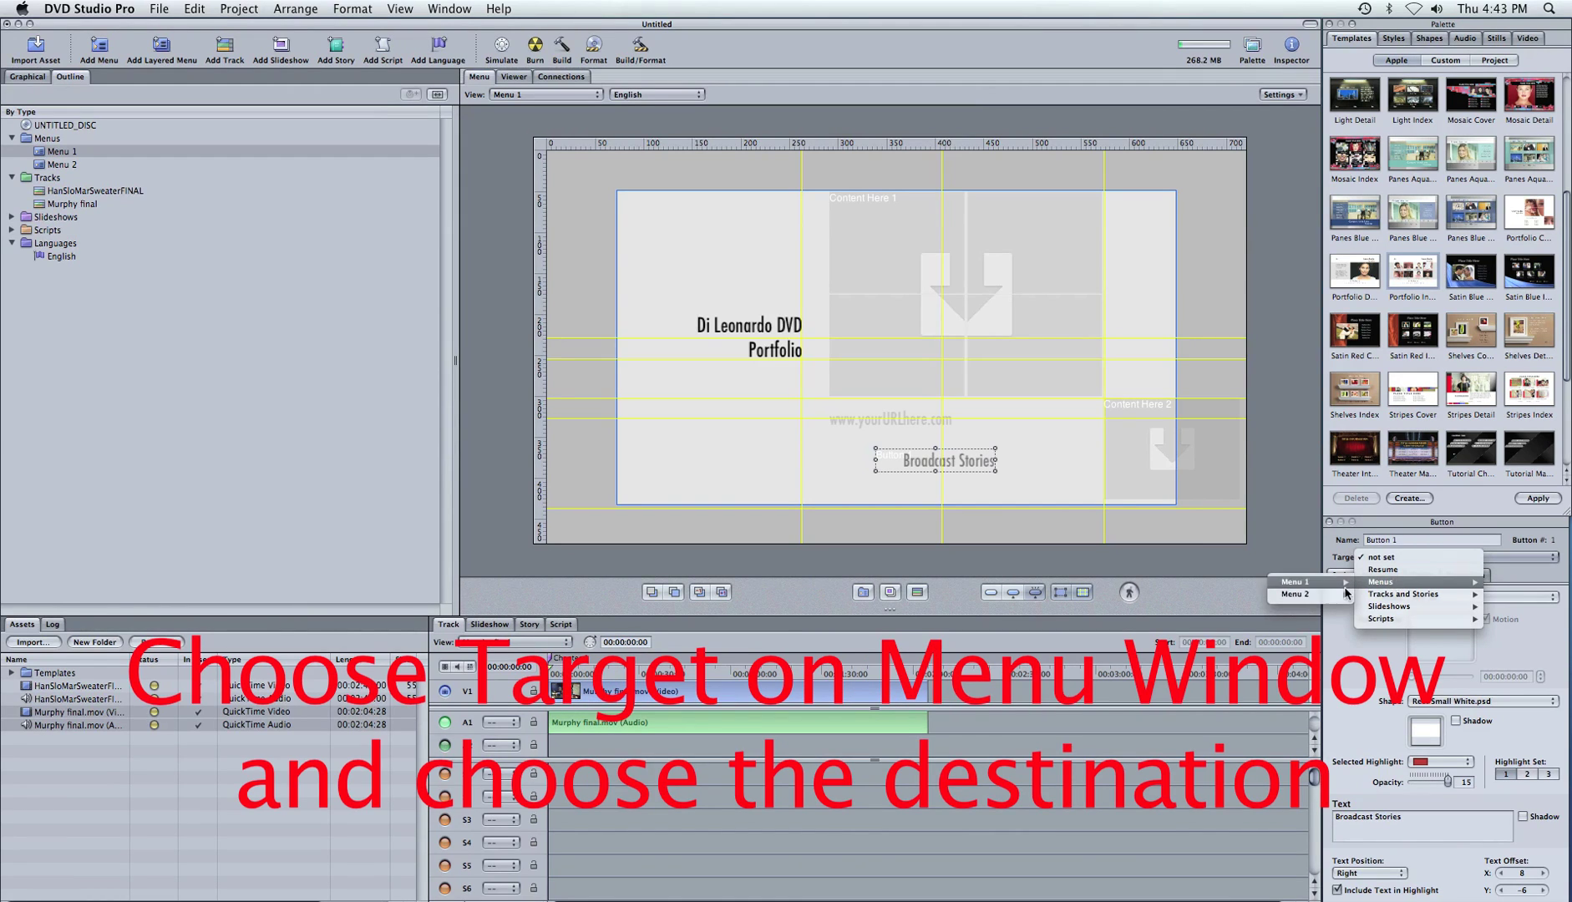
pyautogui.moveTo(1303, 594)
pyautogui.click(1219, 594)
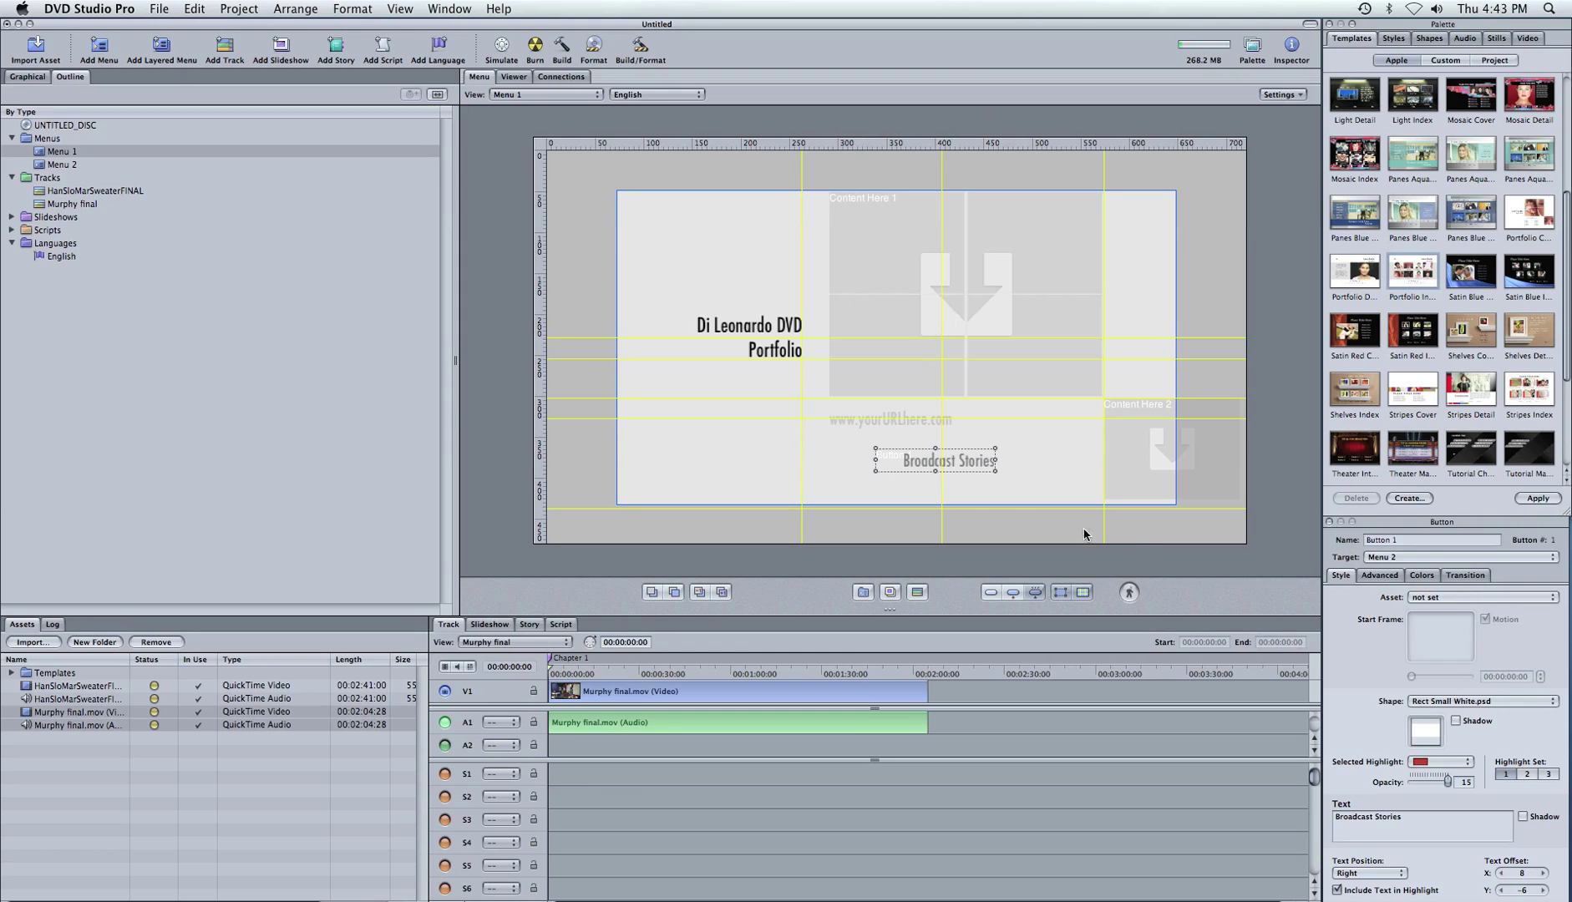
pyautogui.moveTo(924, 469); pyautogui.dragTo(930, 481)
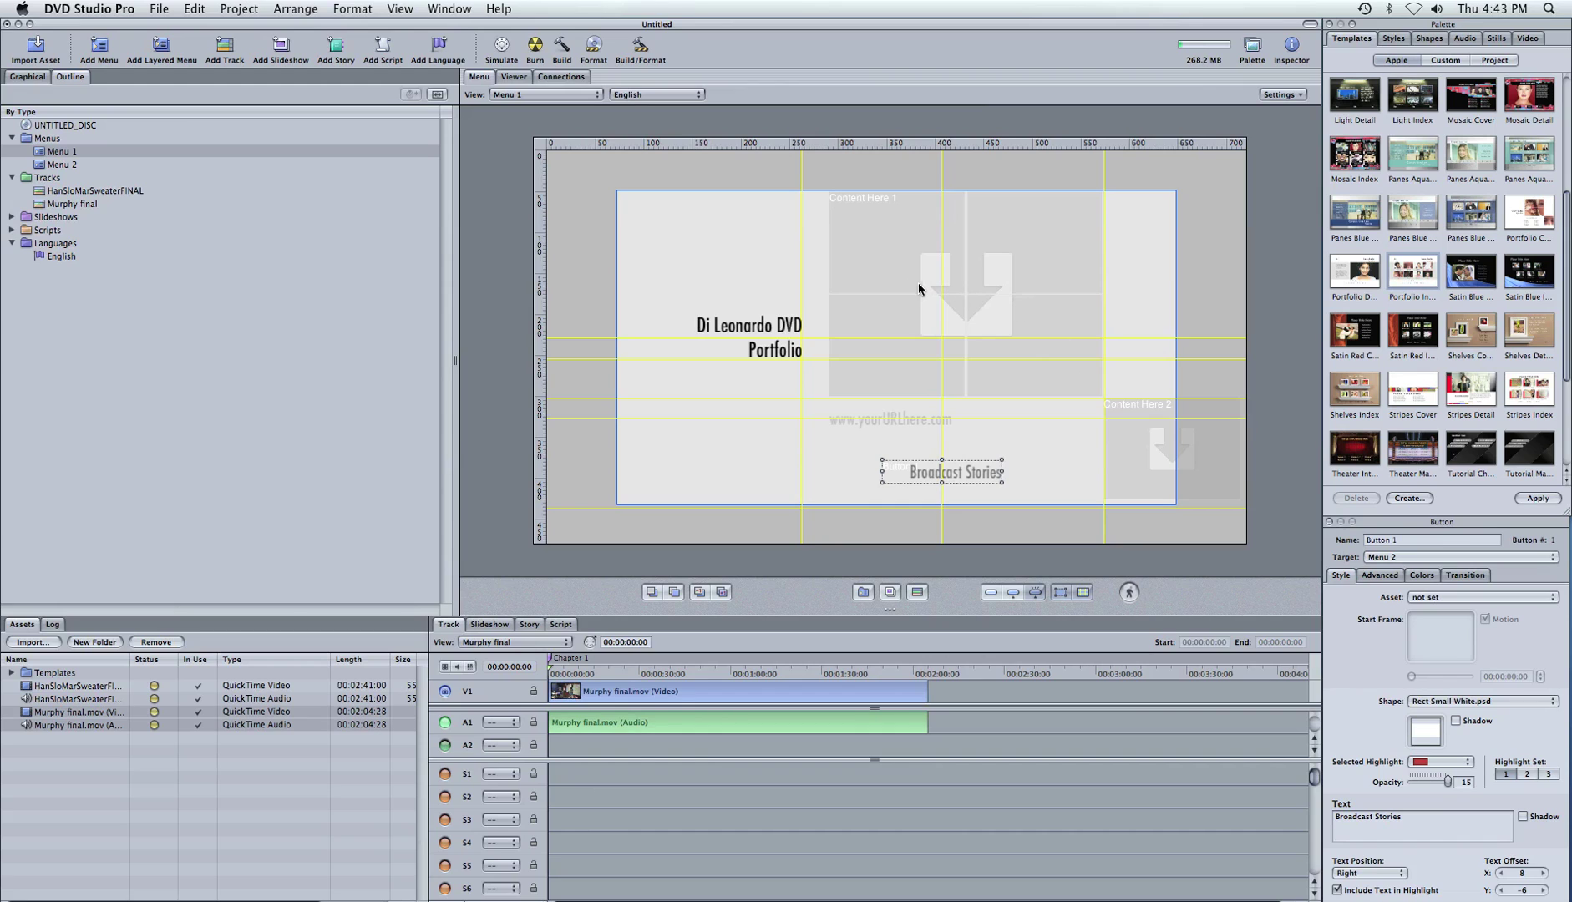
# Place the HanSloMarSweaterFINAL video in the Content Here 1 drop zone on Menu 1
pyautogui.click(84, 739)
pyautogui.moveTo(81, 688); pyautogui.dragTo(967, 283)
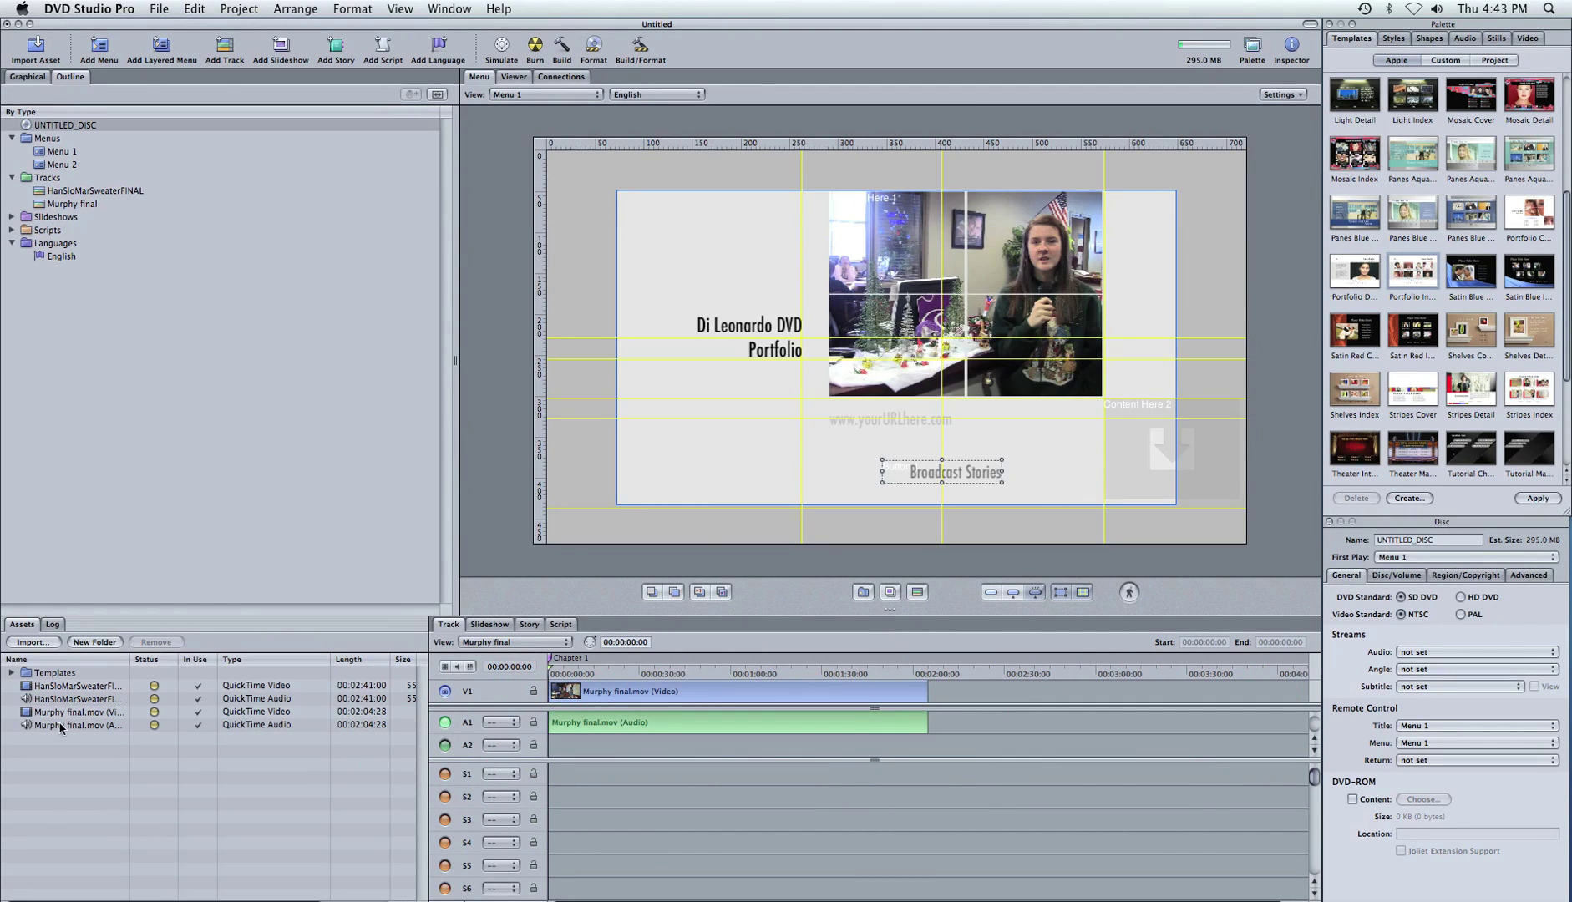
pyautogui.moveTo(60, 713); pyautogui.dragTo(1164, 431)
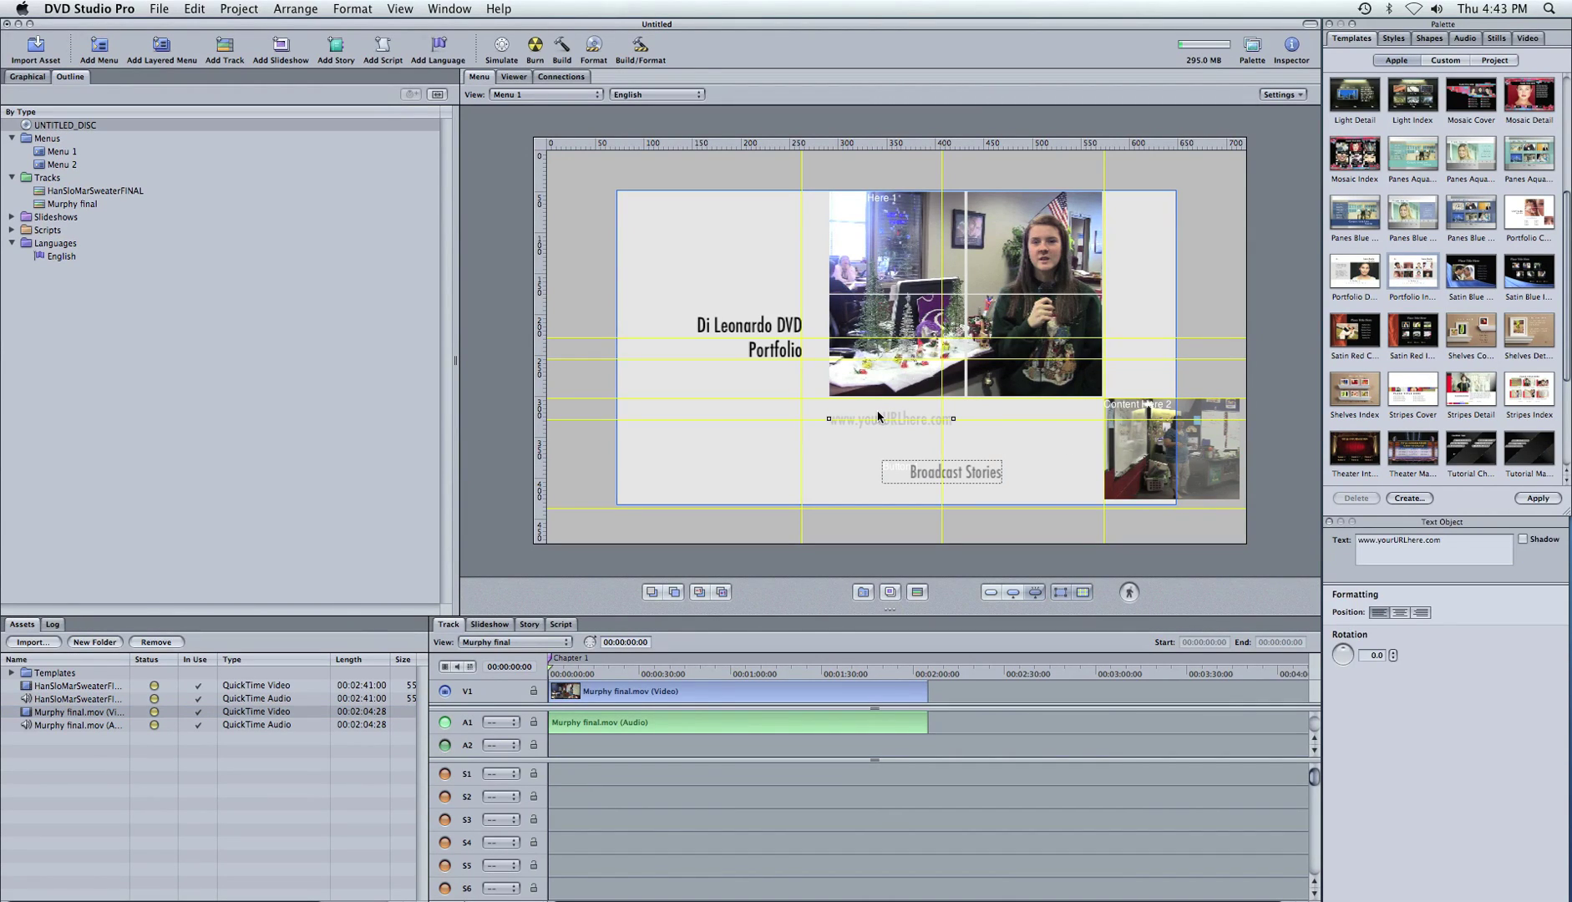
pyautogui.click(877, 412)
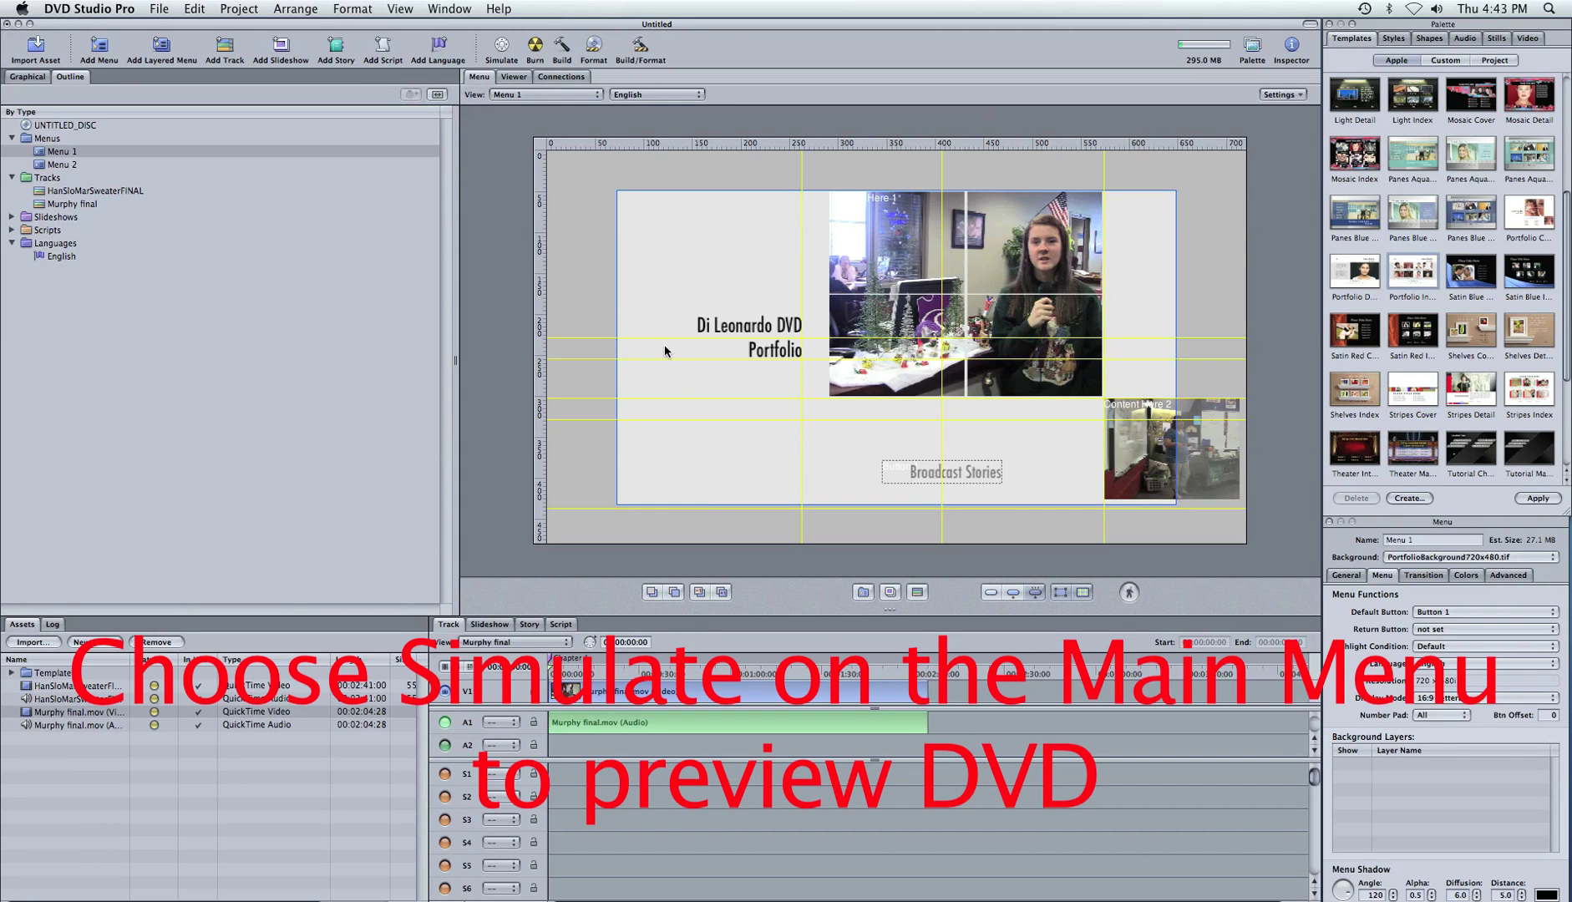
# Simulate the DVD from Menu 1, following Broadcast Stories to the Christmas Sweater video and back to the menu, and close the simulator
pyautogui.click(501, 51)
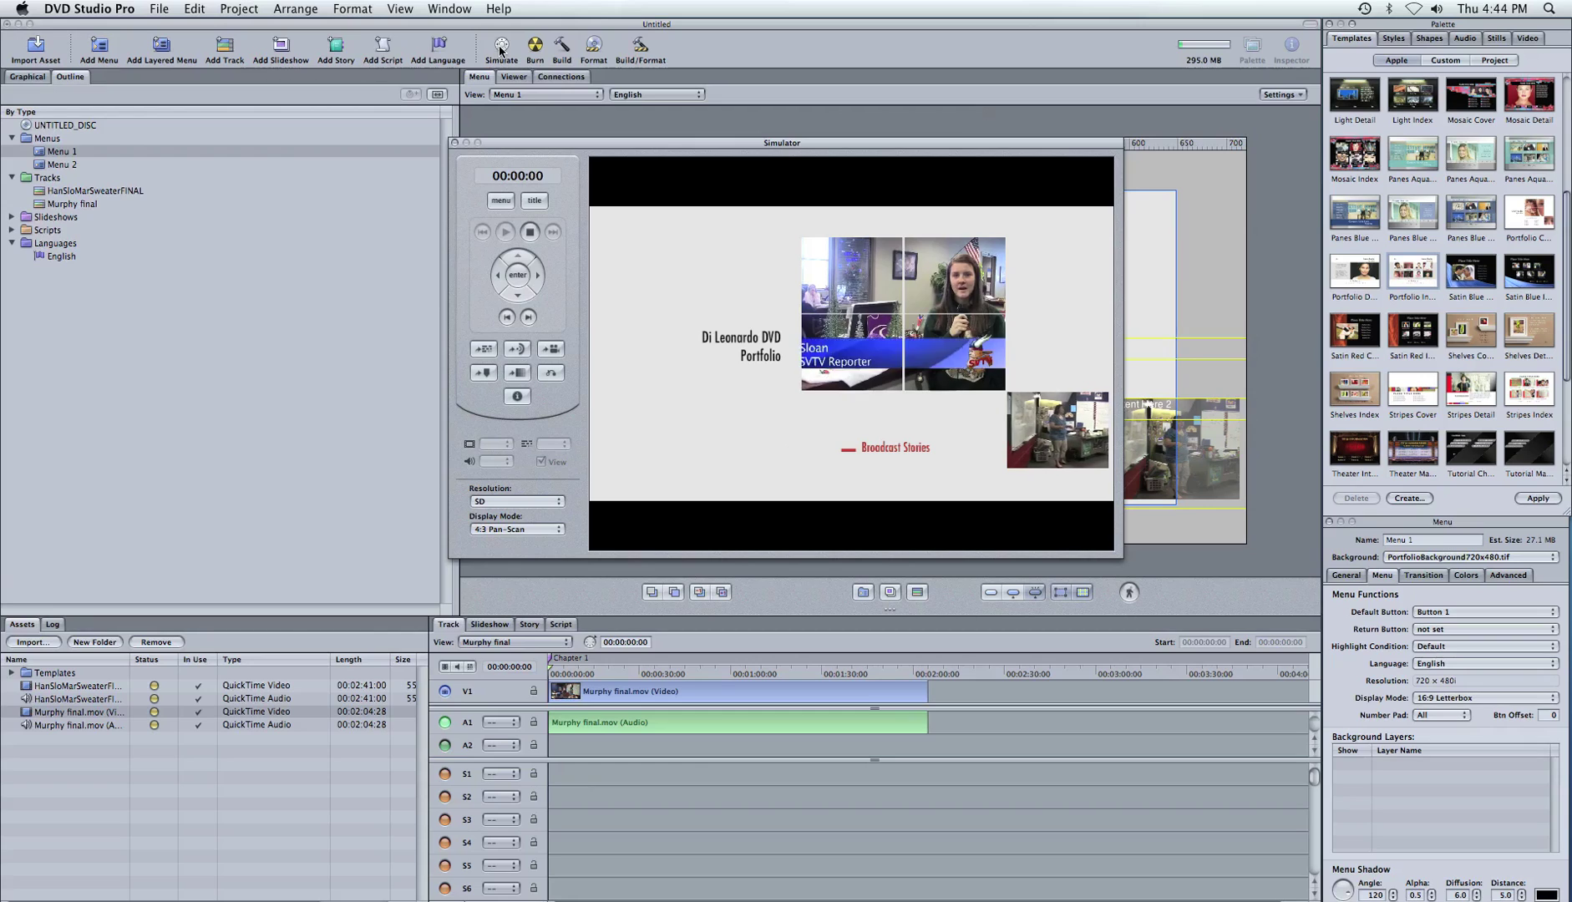
pyautogui.click(871, 452)
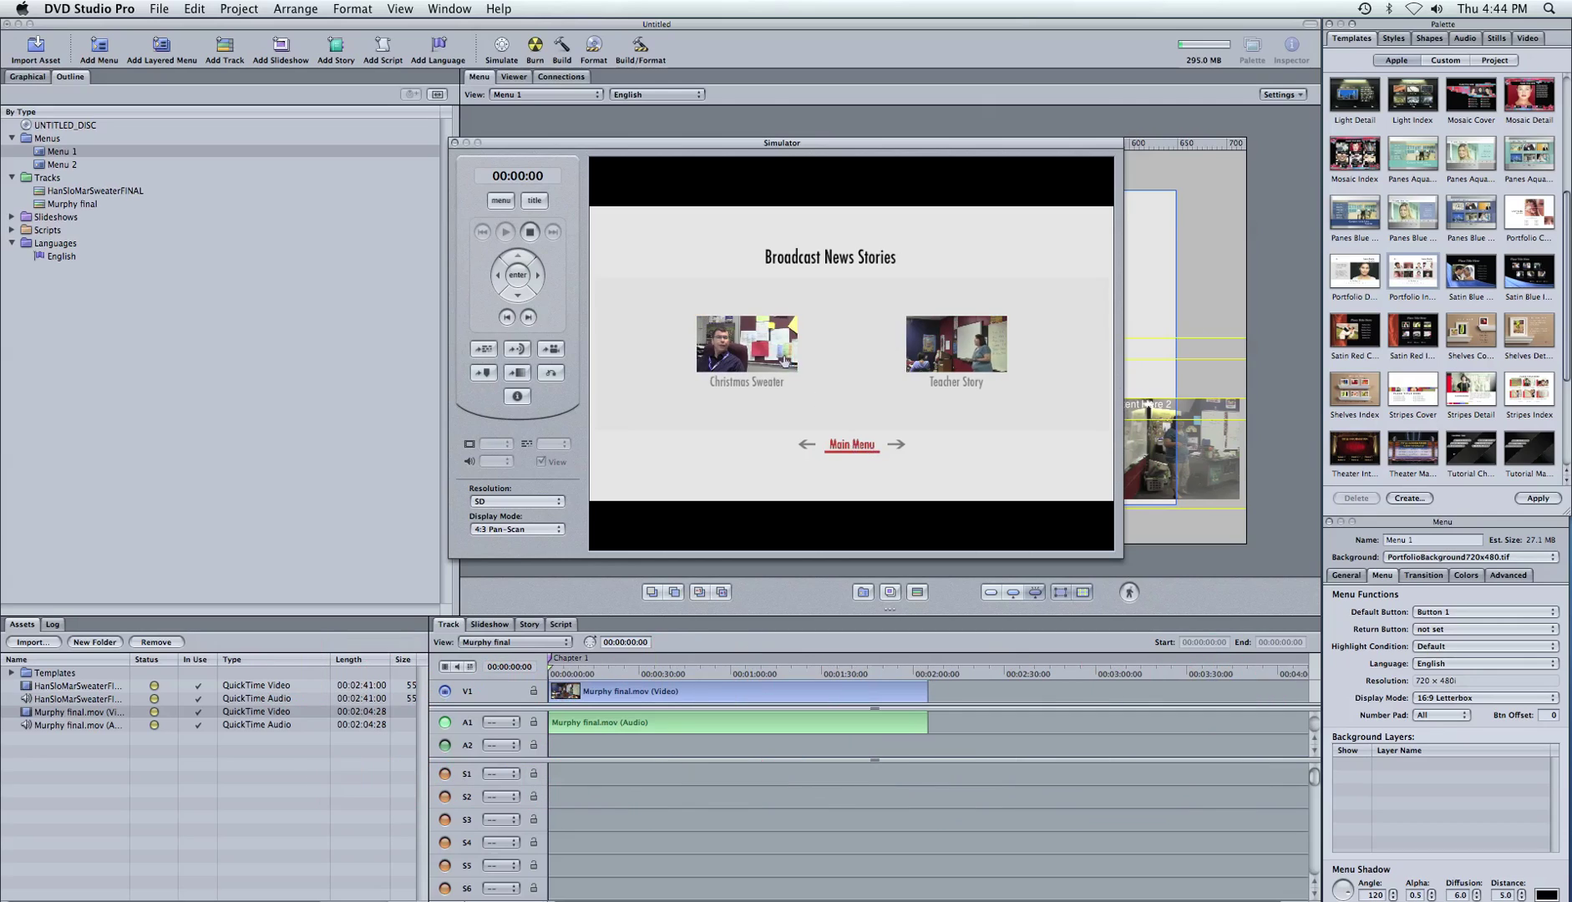
pyautogui.click(765, 360)
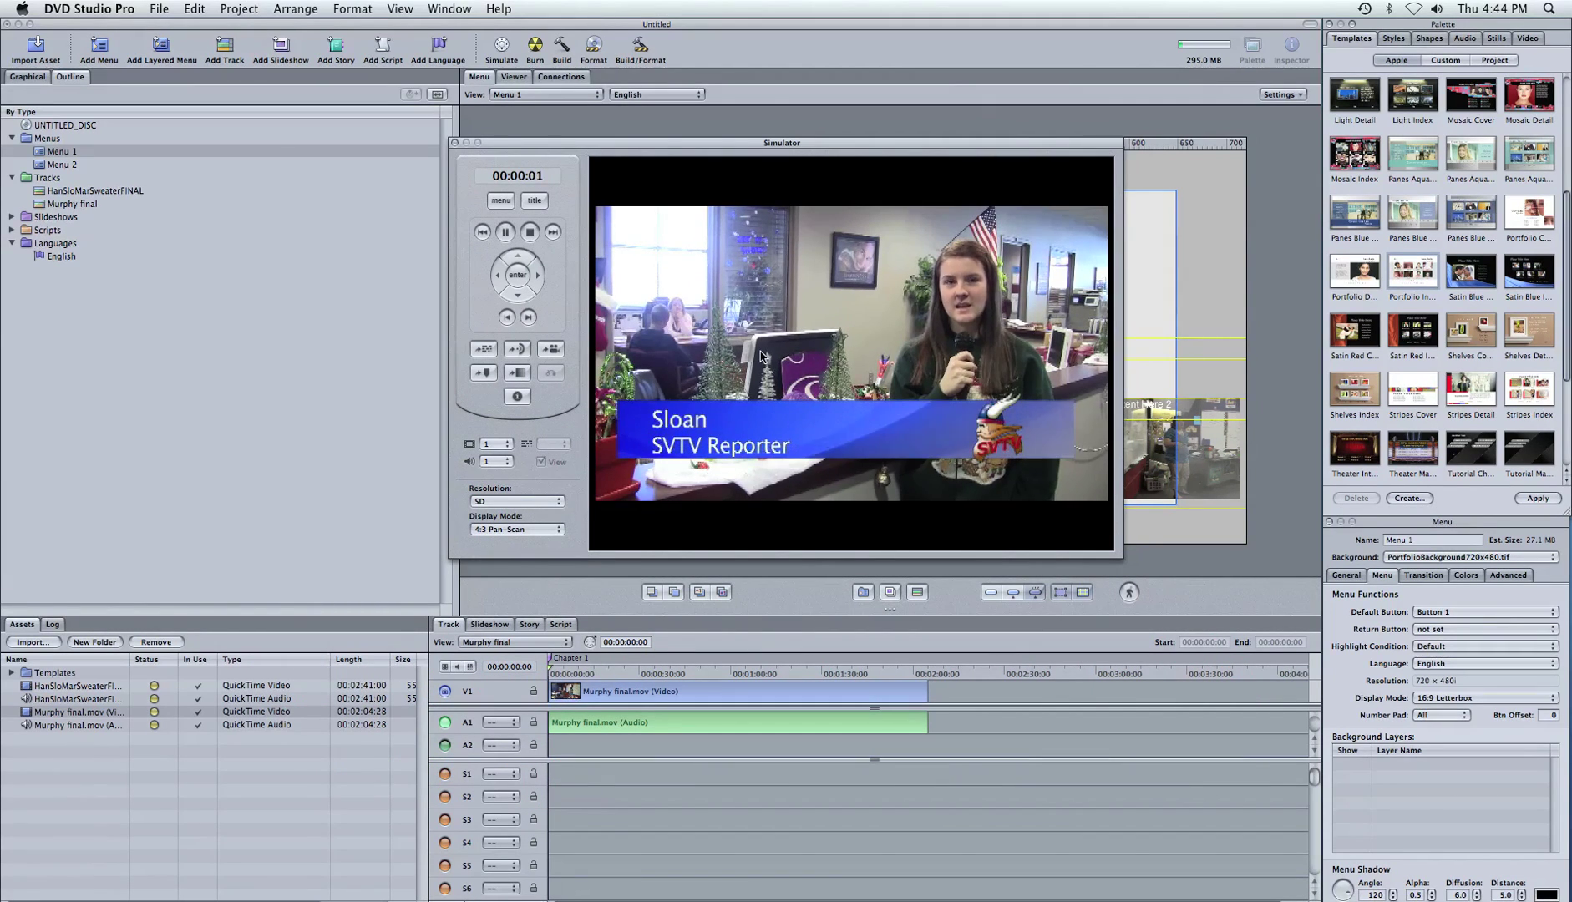
pyautogui.click(506, 233)
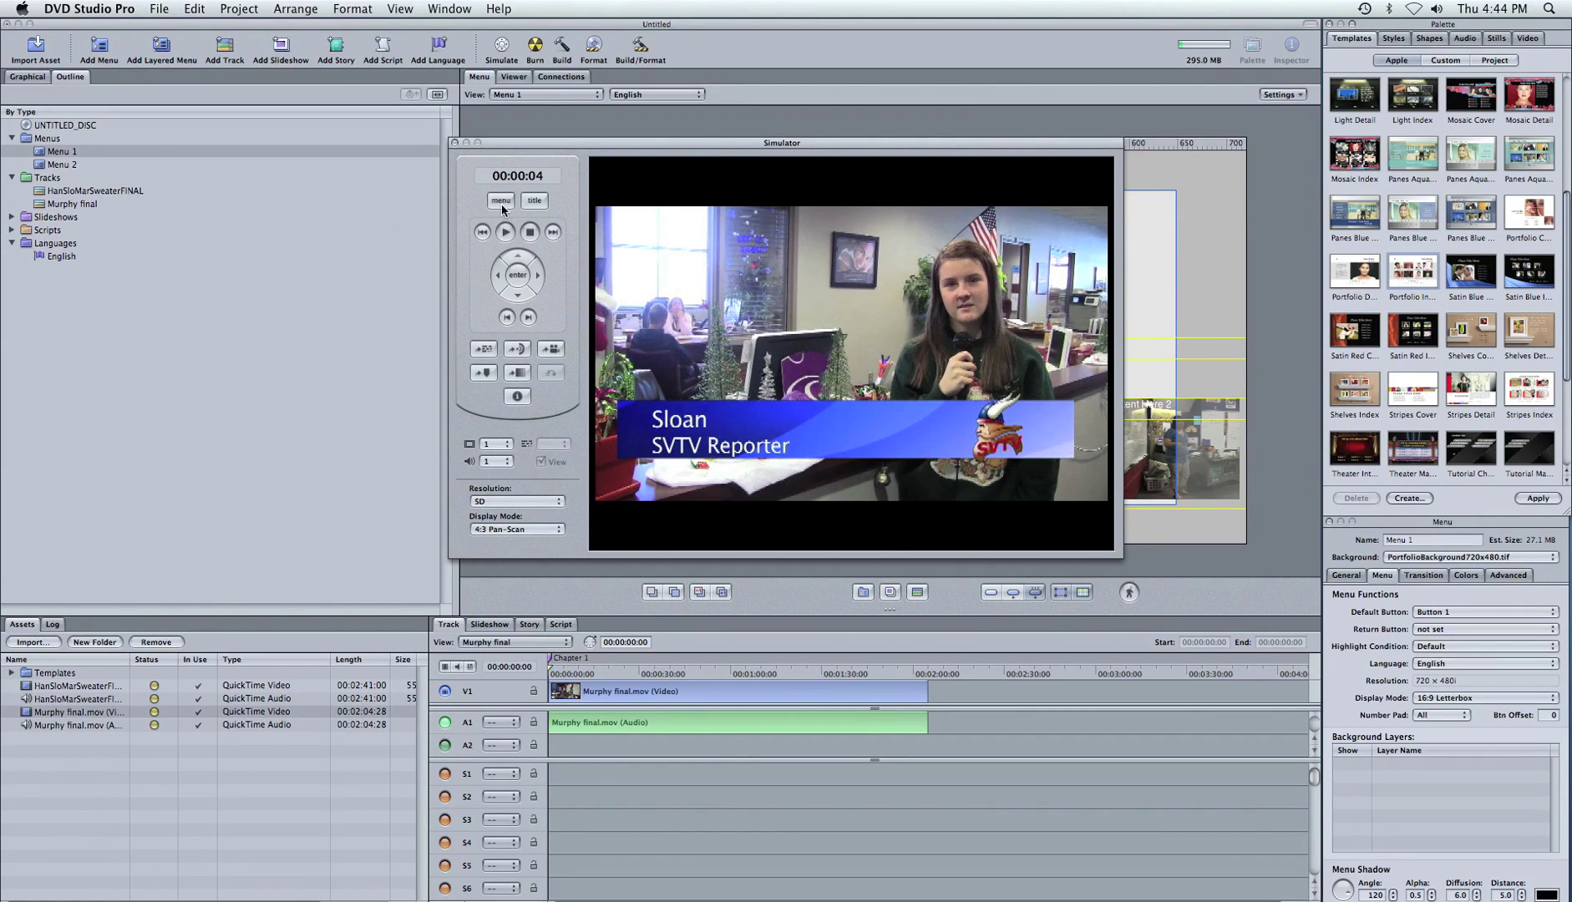
pyautogui.click(502, 202)
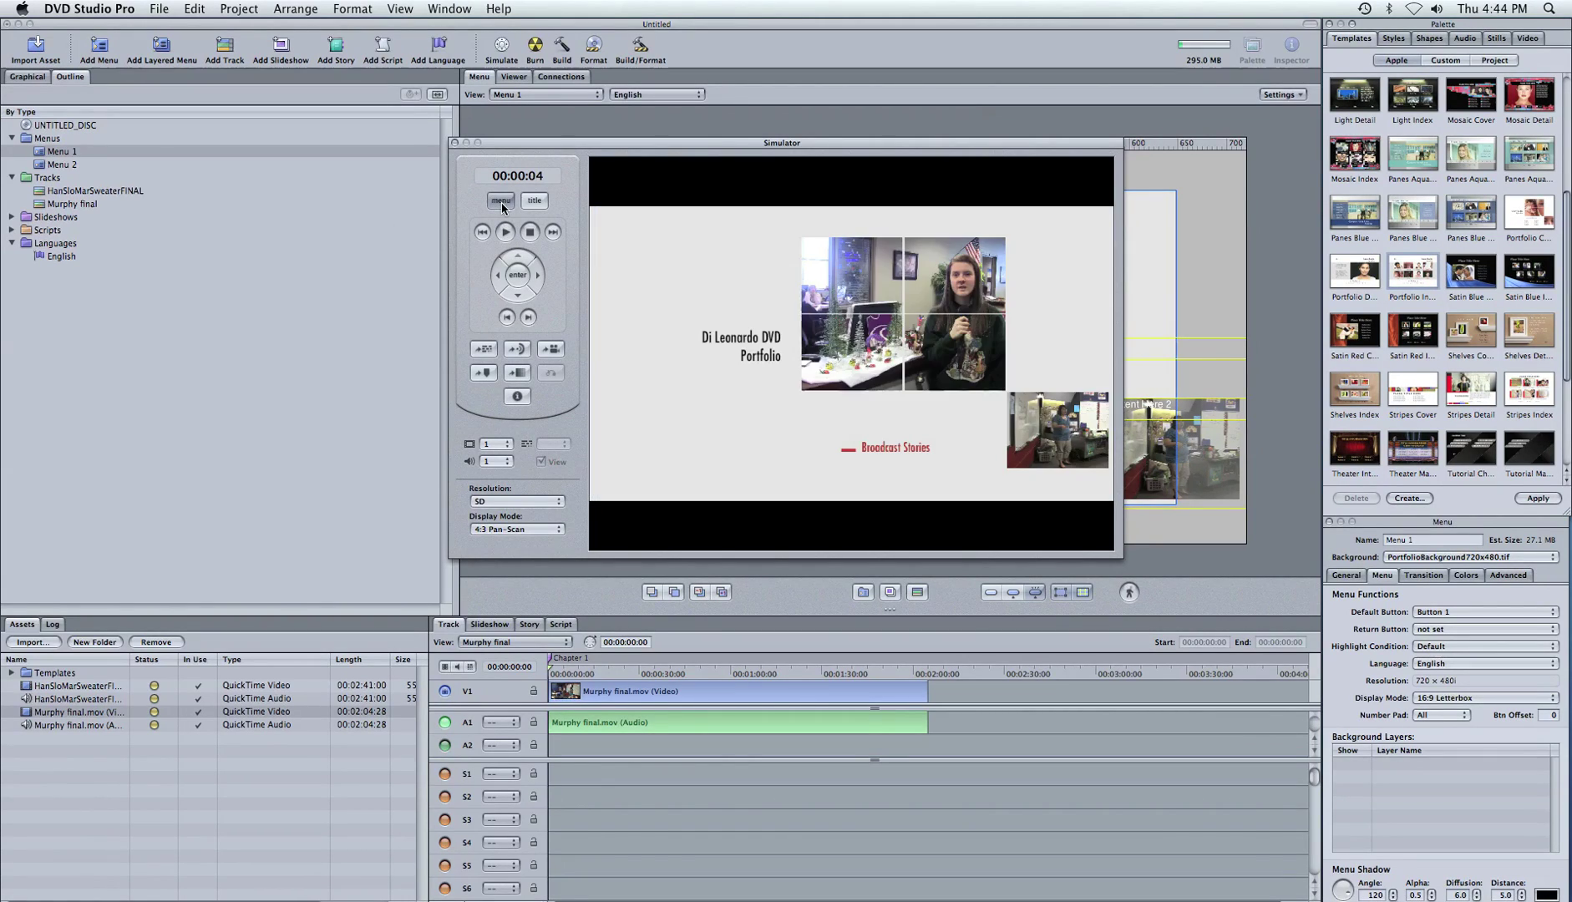
pyautogui.click(454, 144)
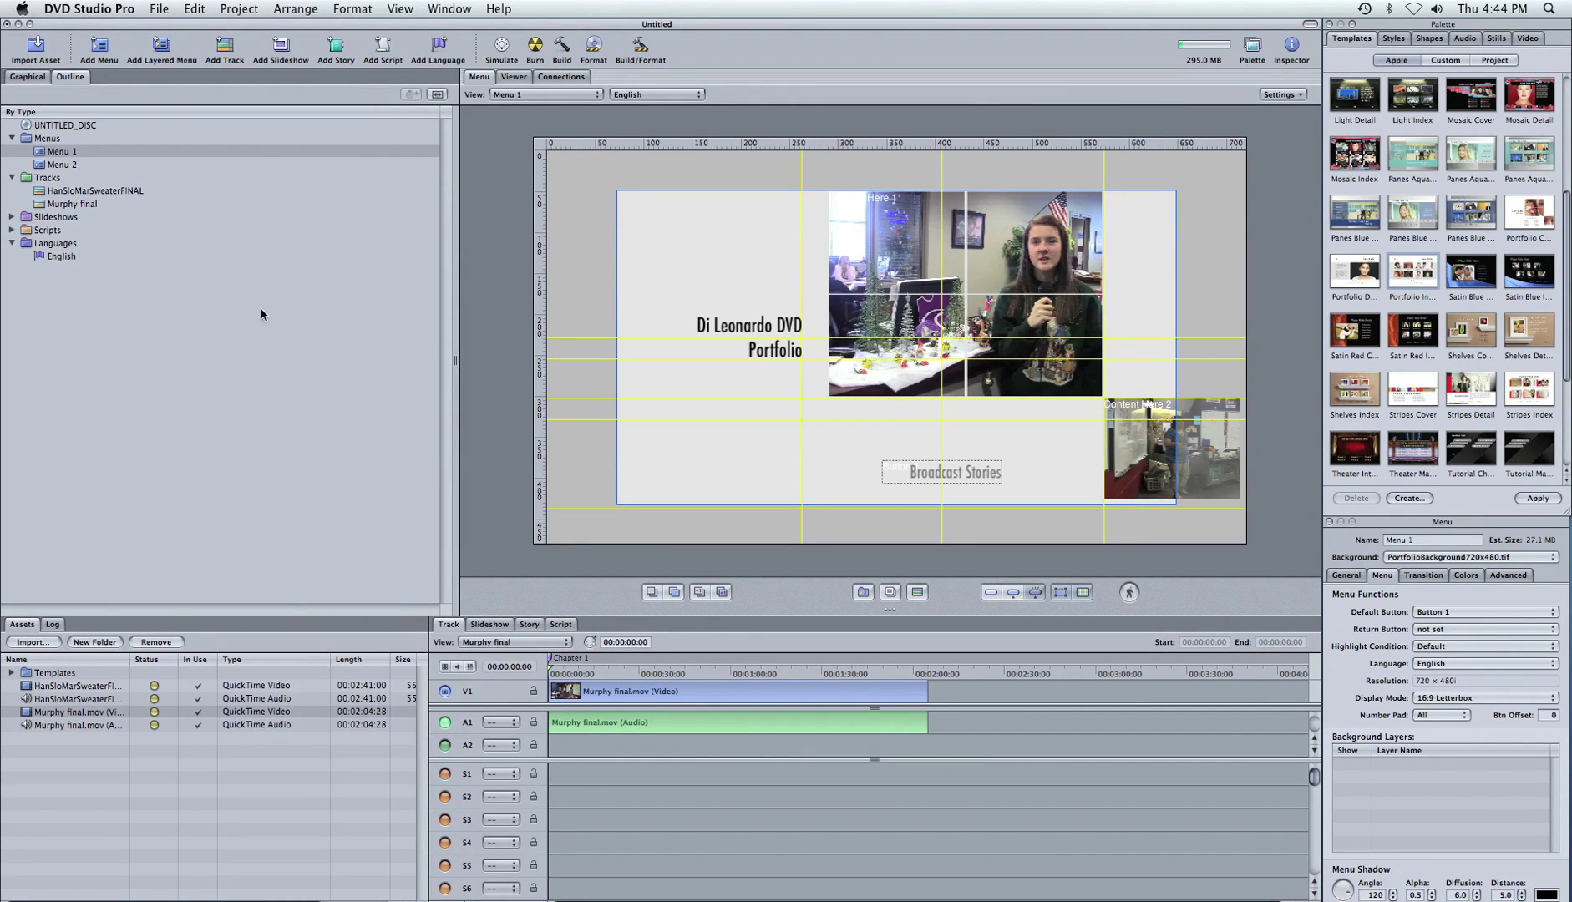
# Open Menu 2 and set the target of its "Main Menu" button to Menu 1
pyautogui.doubleClick(51, 165)
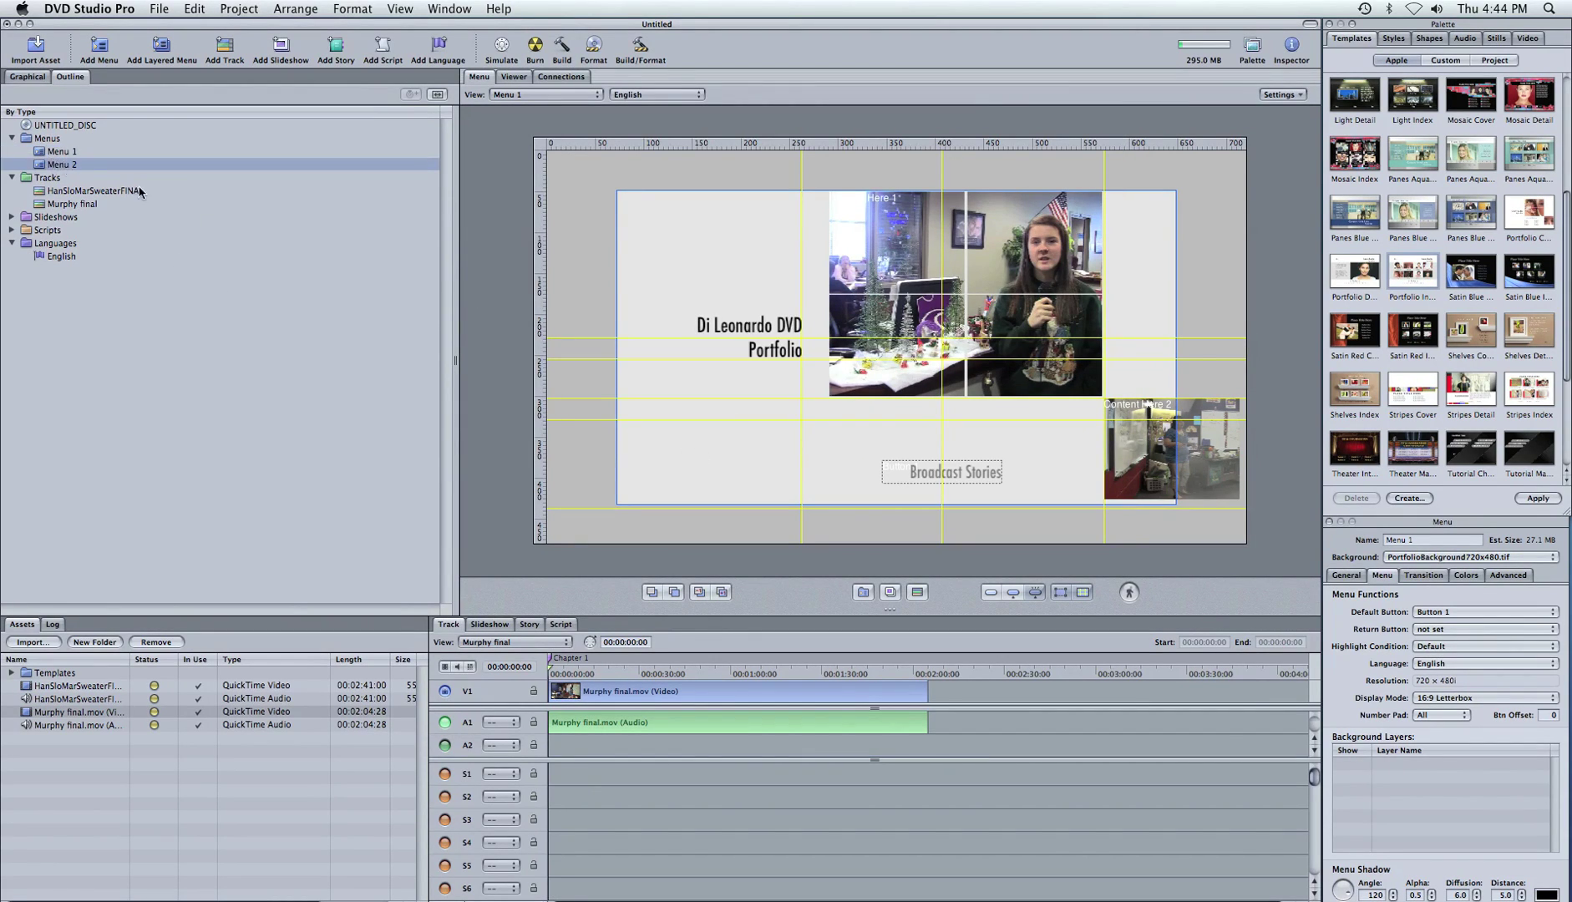
pyautogui.click(902, 476)
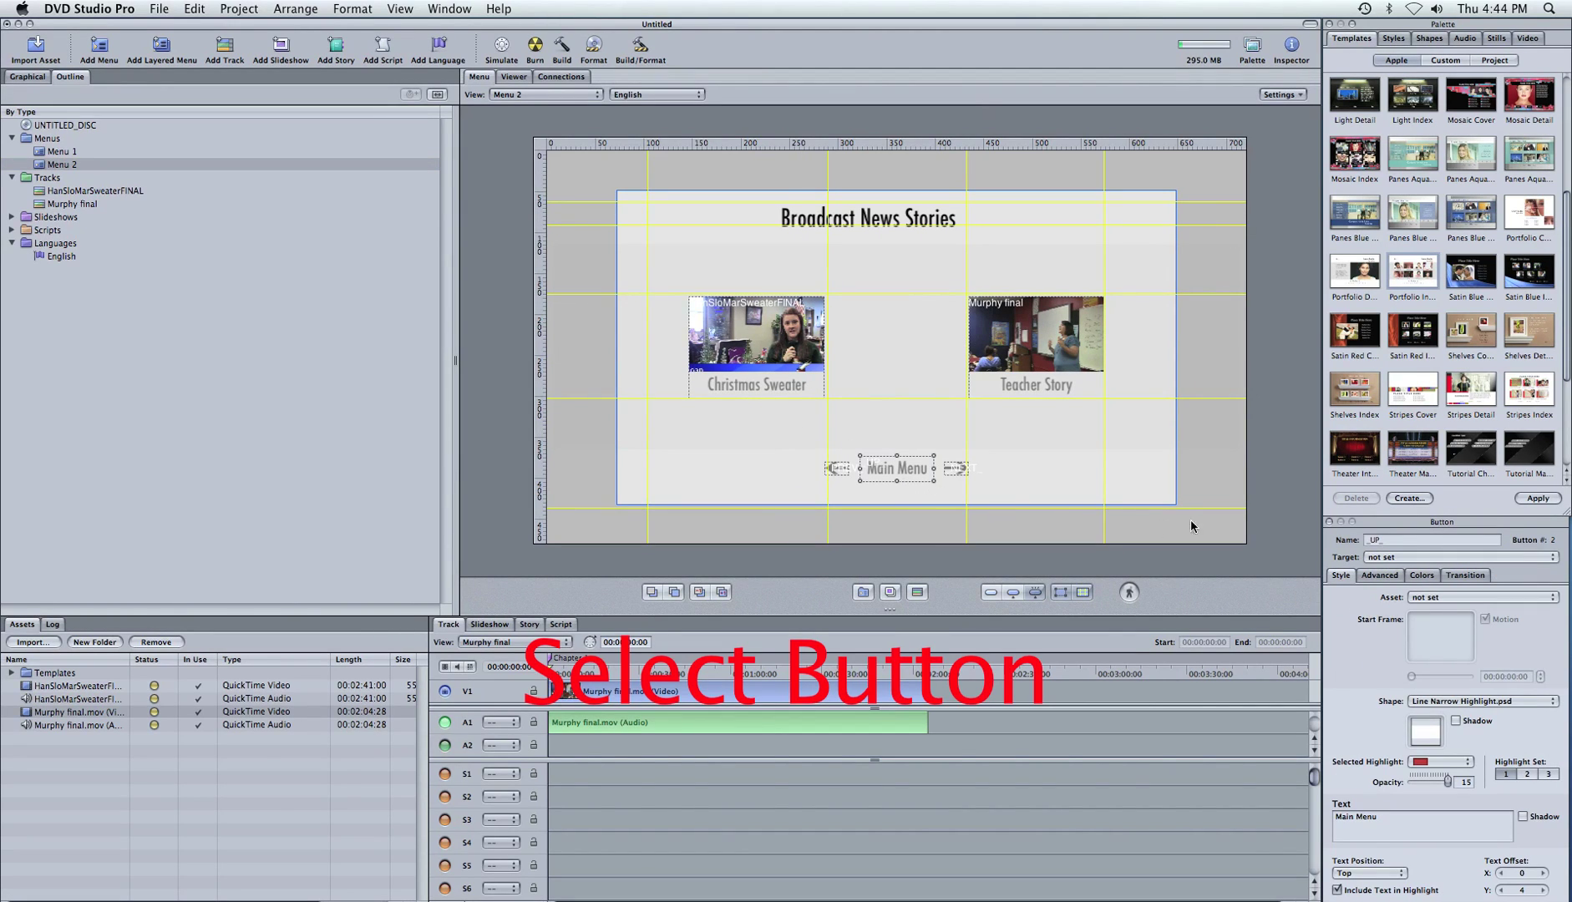
pyautogui.click(1381, 557)
pyautogui.moveTo(1392, 583)
pyautogui.moveTo(1294, 582)
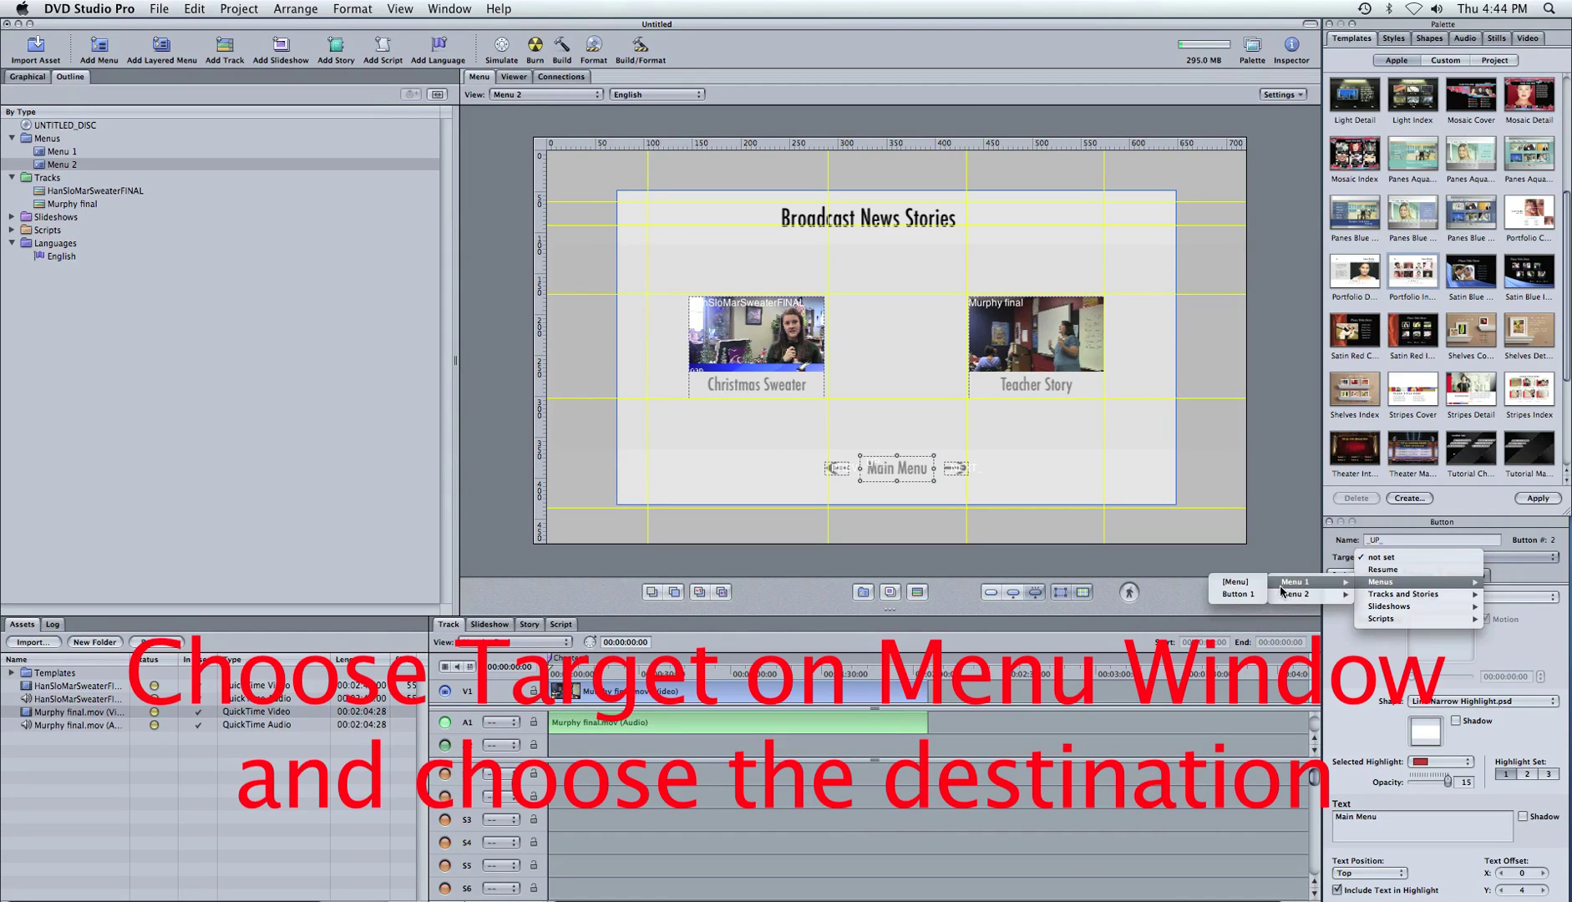
pyautogui.click(1236, 581)
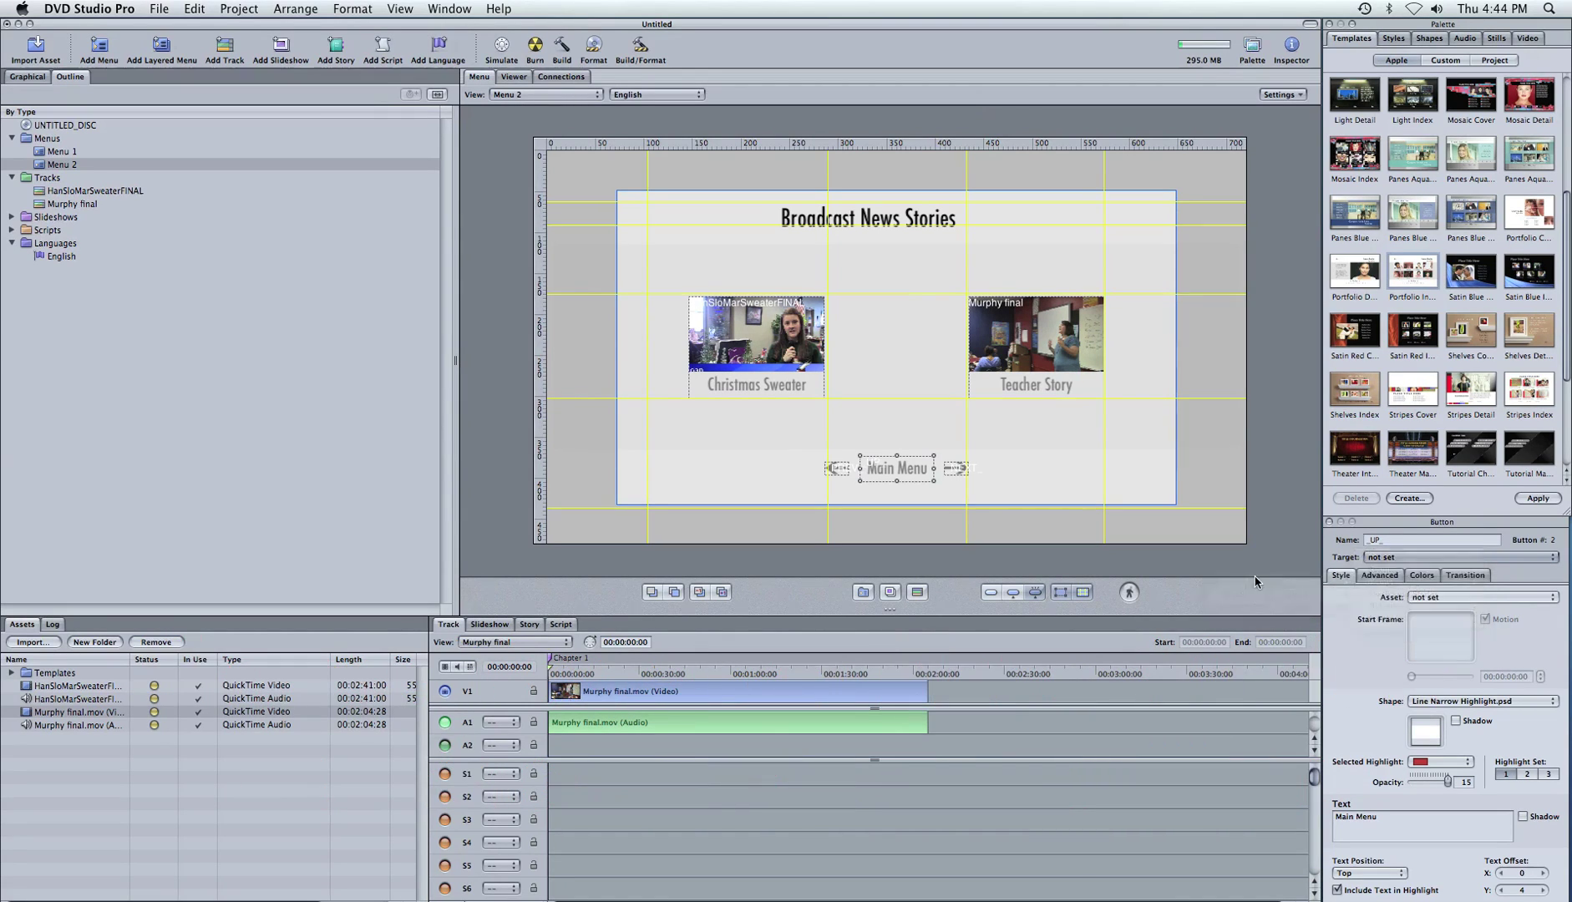
# Delete the previous and next arrow buttons beside "Main Menu" on Menu 2 and return to Menu 1
pyautogui.click(837, 469)
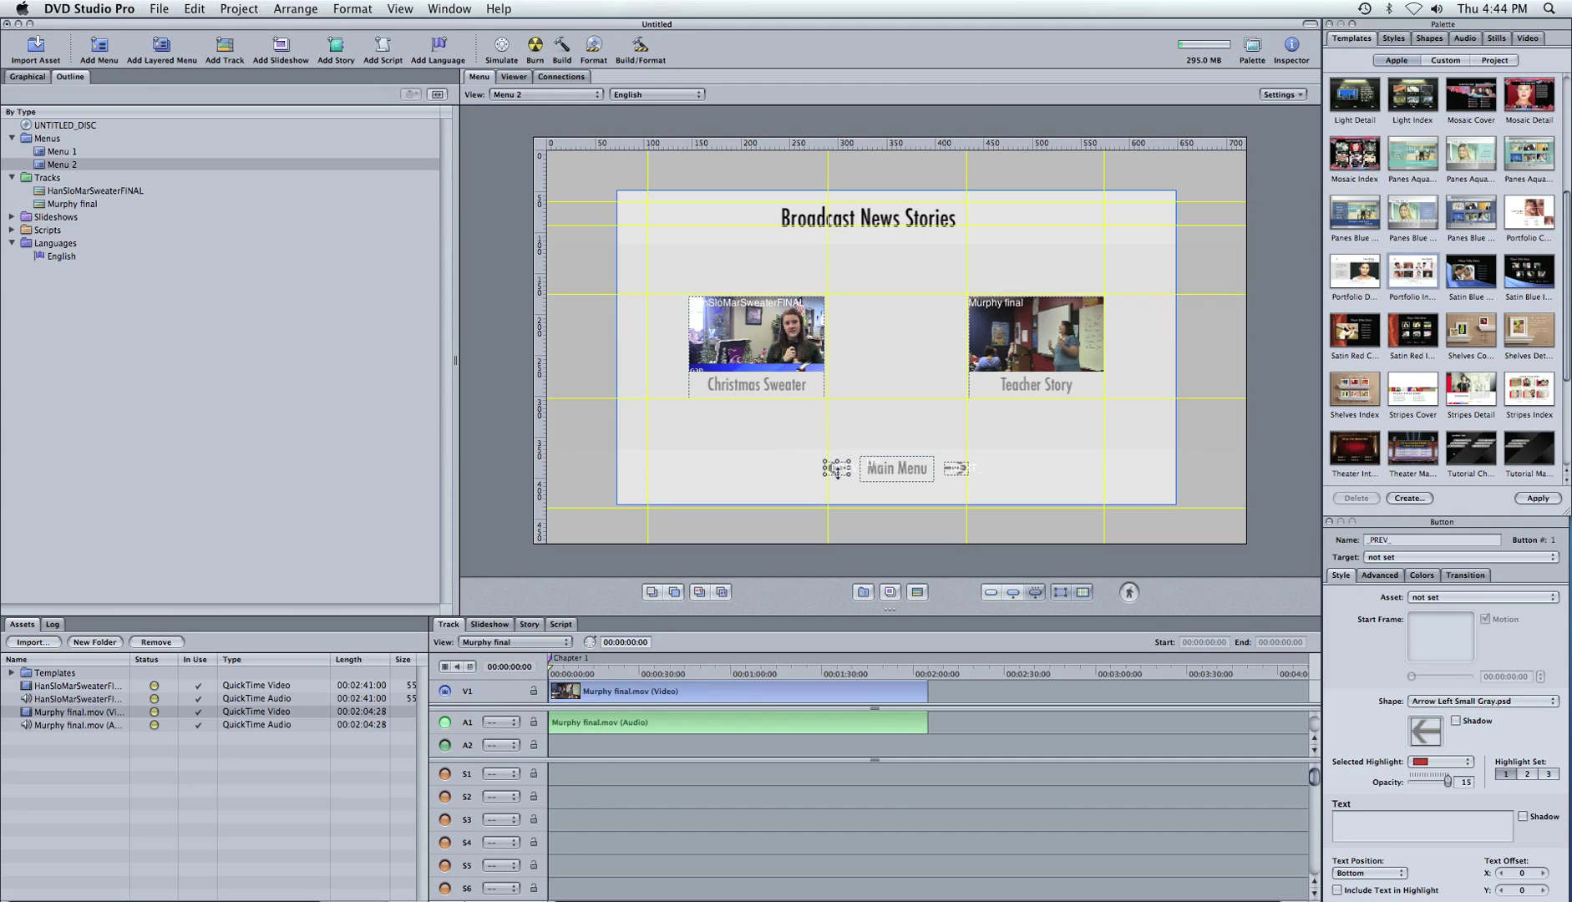
pyautogui.press('Delete')
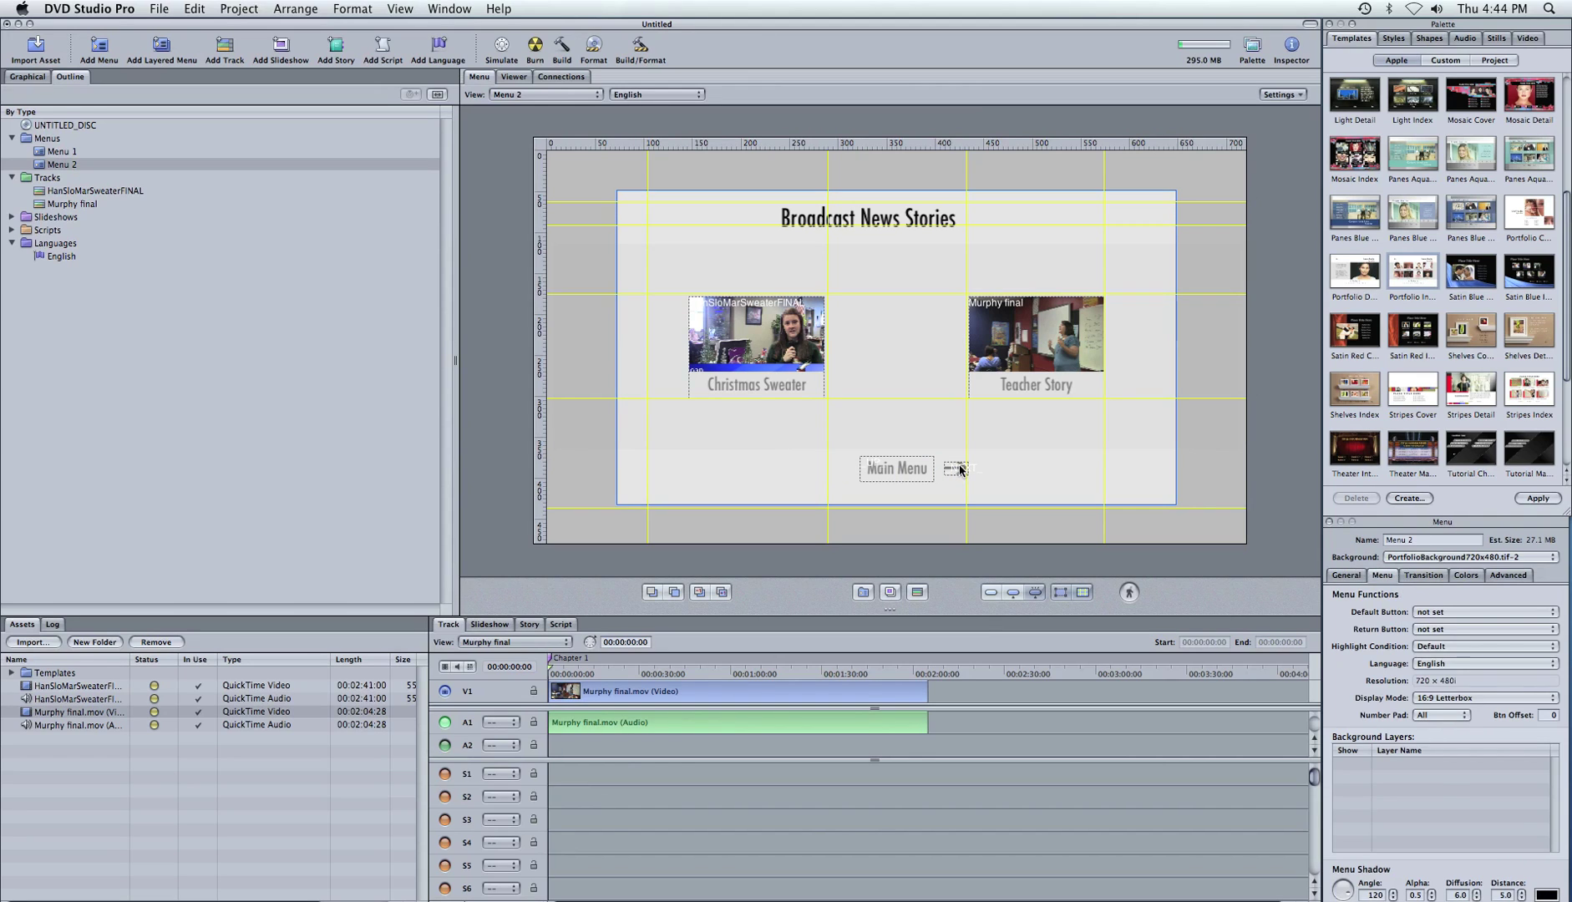
pyautogui.click(958, 469)
pyautogui.press('Delete')
pyautogui.click(56, 152)
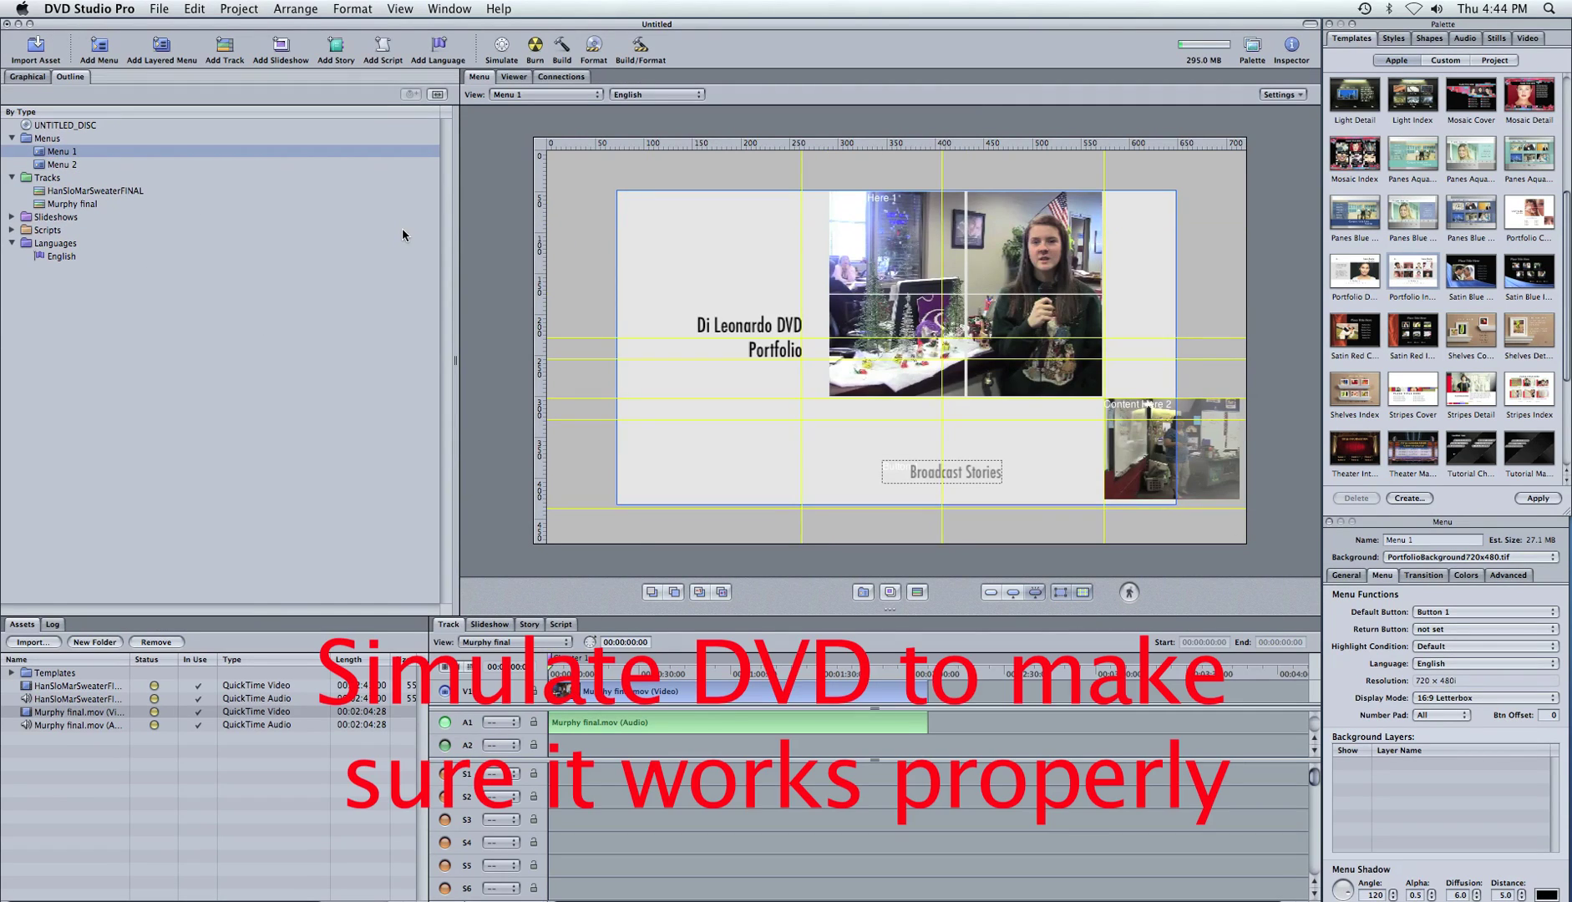